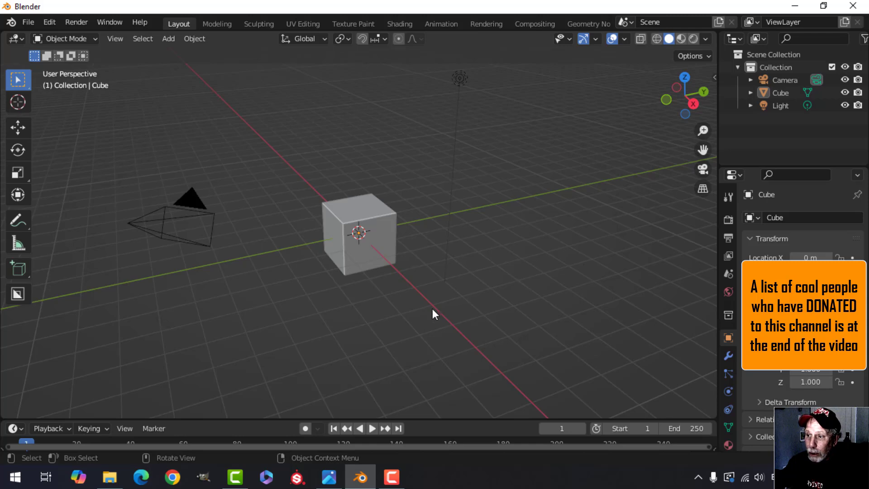
# Delete the Light and Camera, leaving the default cube selected as the only object.
pyautogui.moveTo(433, 308); pyautogui.dragTo(443, 290, button='middle')
pyautogui.click(446, 85)
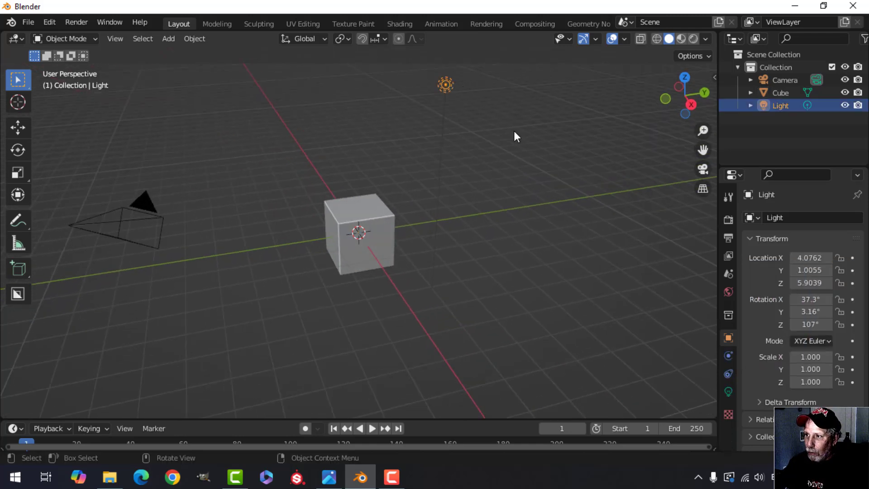
pyautogui.keyDown('shift'); pyautogui.click(154, 207); pyautogui.keyUp('shift')
pyautogui.press('x')
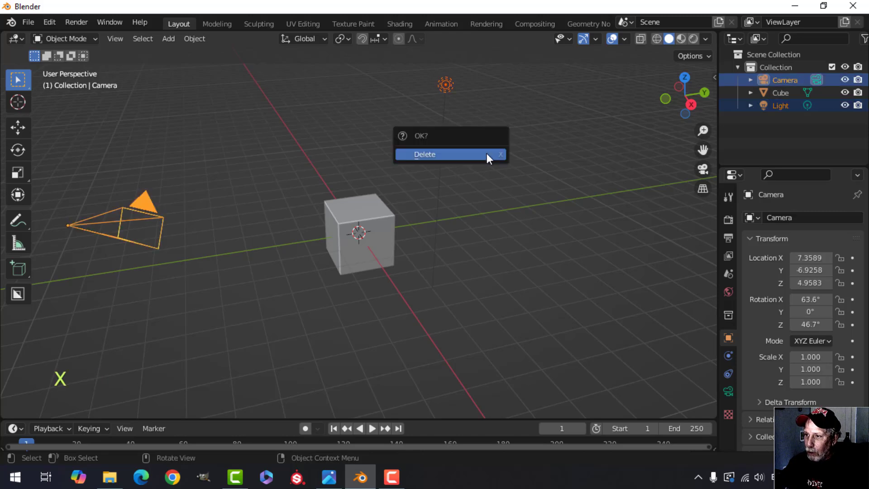
pyautogui.click(487, 153)
pyautogui.keyDown('shift'); pyautogui.moveTo(472, 203); pyautogui.dragTo(483, 178, button='middle'); pyautogui.keyUp('shift')
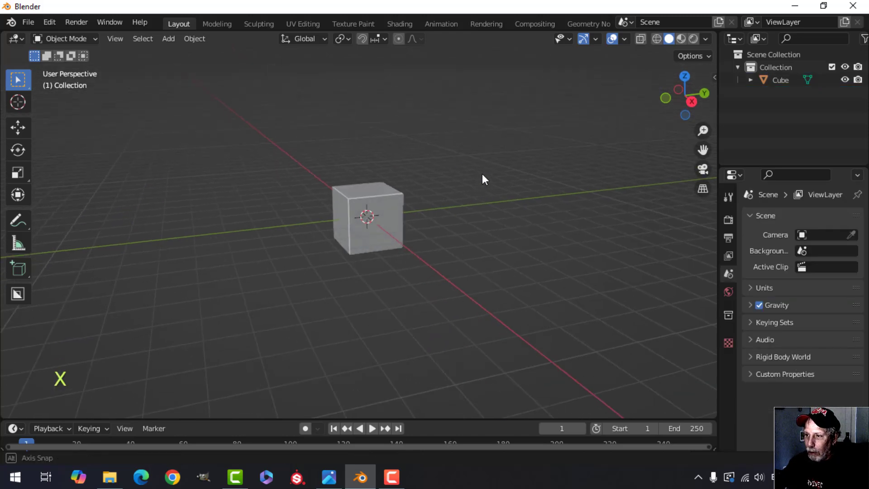
pyautogui.click(395, 221)
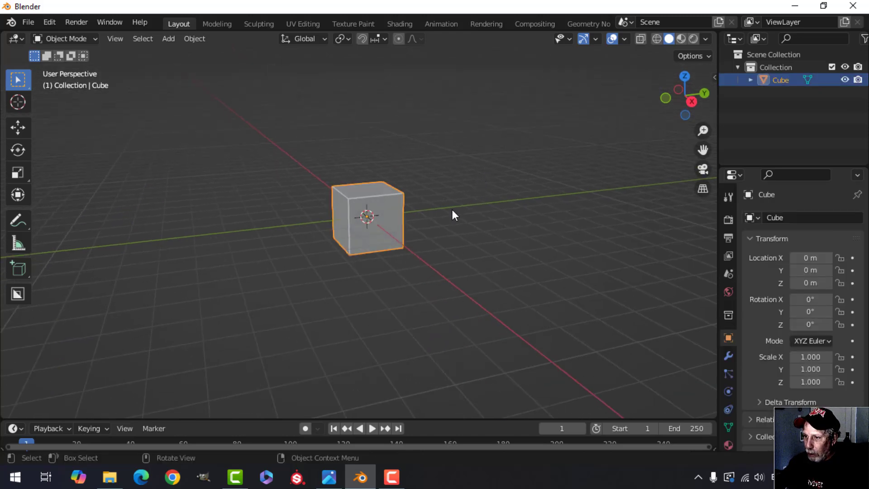
# Raise the cube 1 m along Z with the move gizmo so it sits on the grid.
pyautogui.click(596, 39)
pyautogui.click(559, 162)
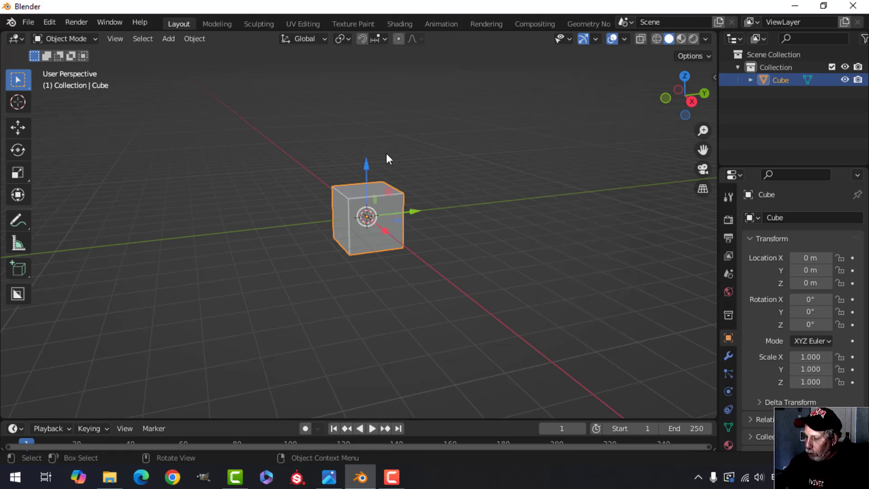
pyautogui.press('KP_1')
pyautogui.scroll(1, 380, 155)
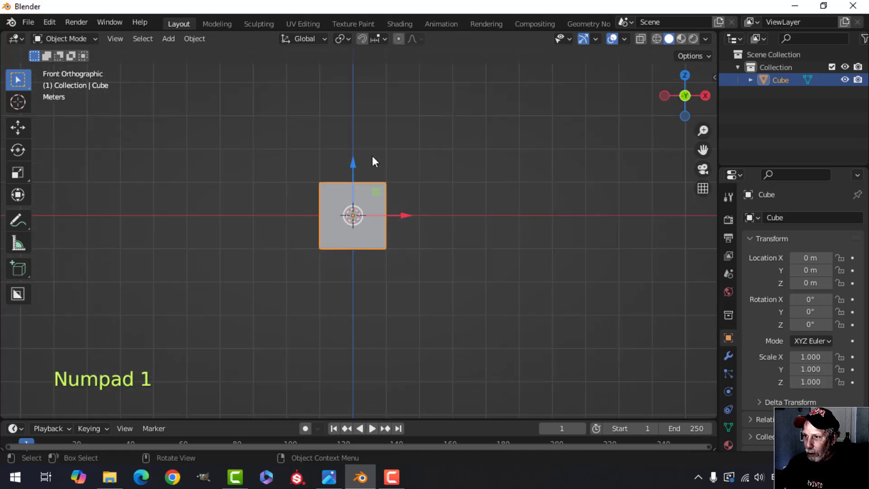
pyautogui.keyDown('ctrl'); pyautogui.moveTo(352, 167); pyautogui.dragTo(352, 133); pyautogui.keyUp('ctrl')
pyautogui.moveTo(437, 169); pyautogui.dragTo(383, 235, button='middle')
pyautogui.scroll(2, 358, 228)
pyautogui.moveTo(385, 229)
pyautogui.keyDown('shift'); pyautogui.mouseDown(button='middle')
pyautogui.moveTo(400, 253)
pyautogui.moveTo(409, 245)
pyautogui.moveTo(384, 236)
pyautogui.mouseUp(button='middle'); pyautogui.keyUp('shift')
pyautogui.scroll(1, 385, 234)
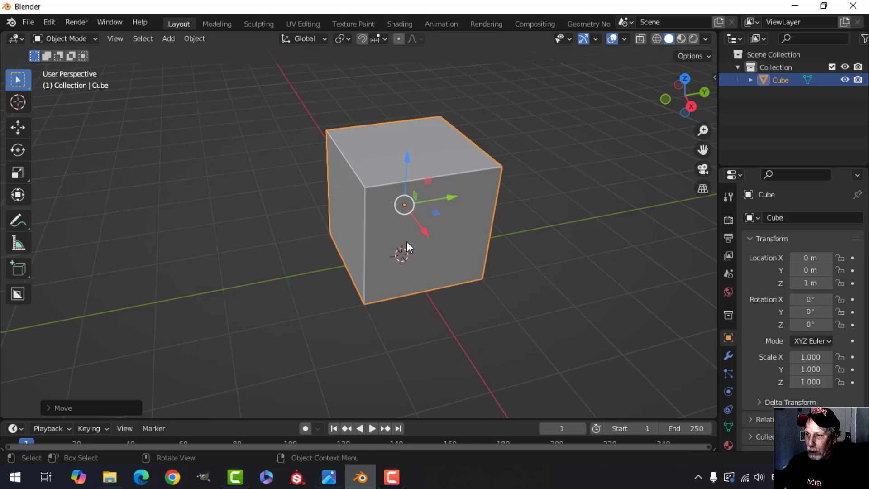
# Snap the 3D cursor to the cube's front-left vertical edge, then return to Object Mode.
pyautogui.press('Tab')
pyautogui.press('2')
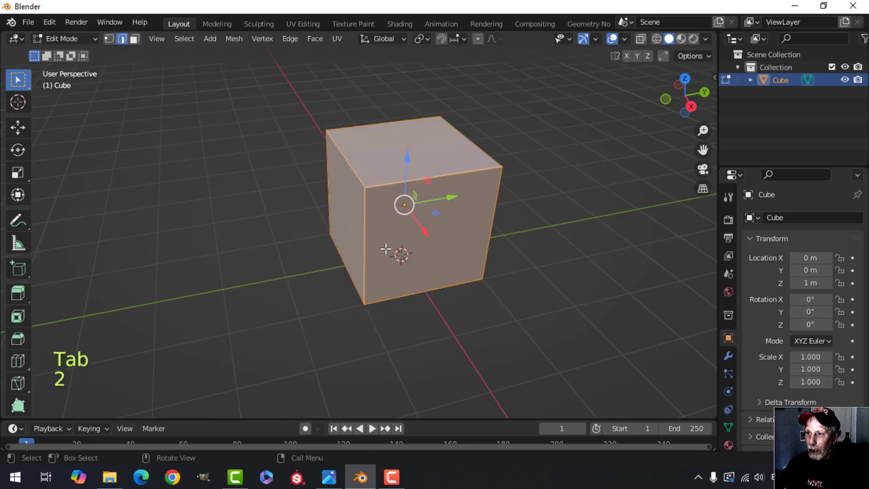
pyautogui.click(363, 218)
pyautogui.moveTo(392, 219); pyautogui.dragTo(407, 218, button='middle')
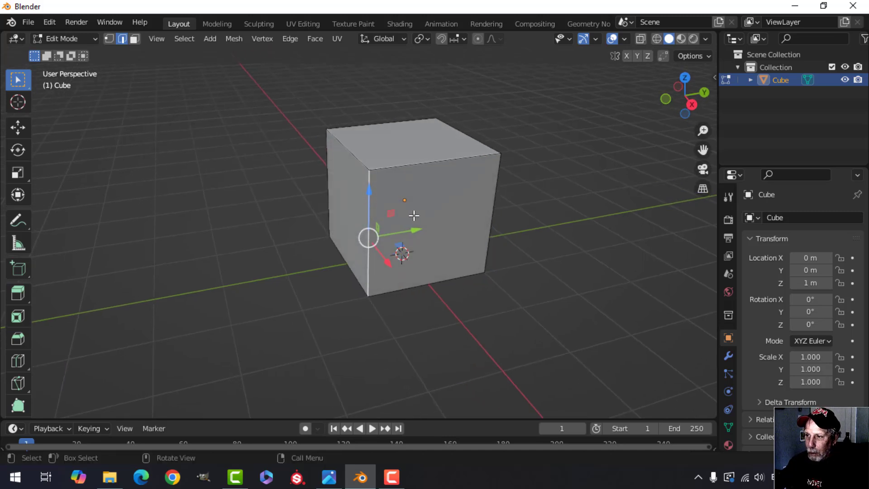
pyautogui.hotkey('shift', 's')
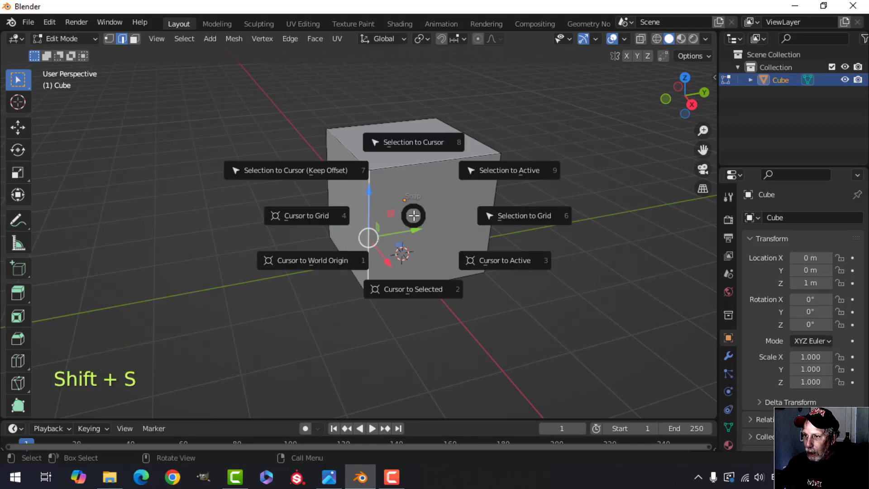
pyautogui.click(404, 285)
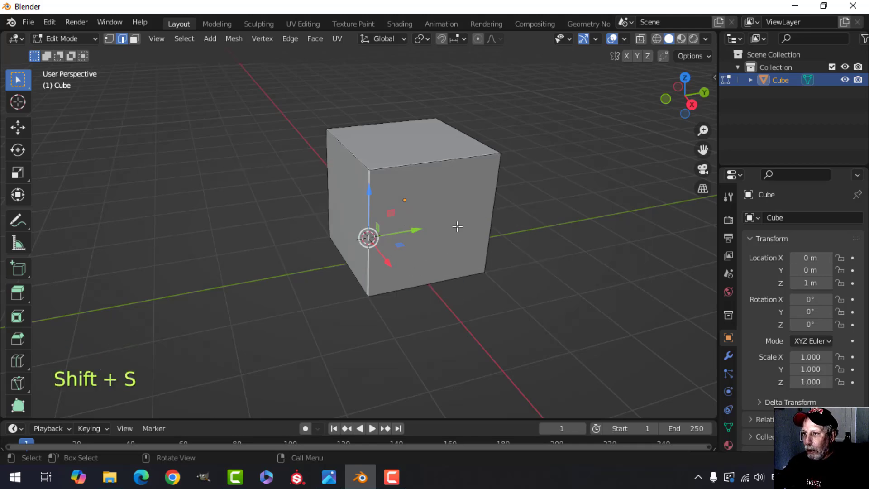
pyautogui.press('Tab')
pyautogui.moveTo(491, 212); pyautogui.dragTo(398, 243, button='middle')
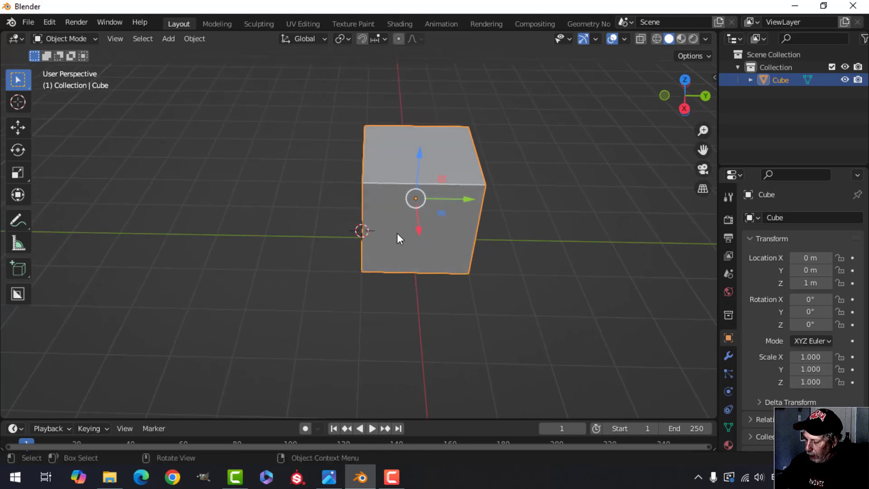
# Add a new cube at the 3D cursor from top view and shrink it in Edit Mode.
pyautogui.press('KP_7')
pyautogui.scroll(4, 464, 245)
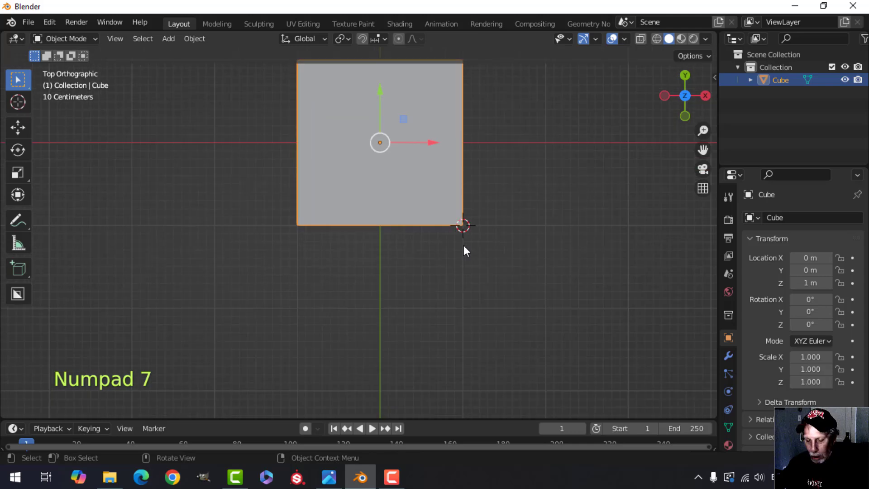
pyautogui.hotkey('shift', 'a')
pyautogui.moveTo(429, 191)
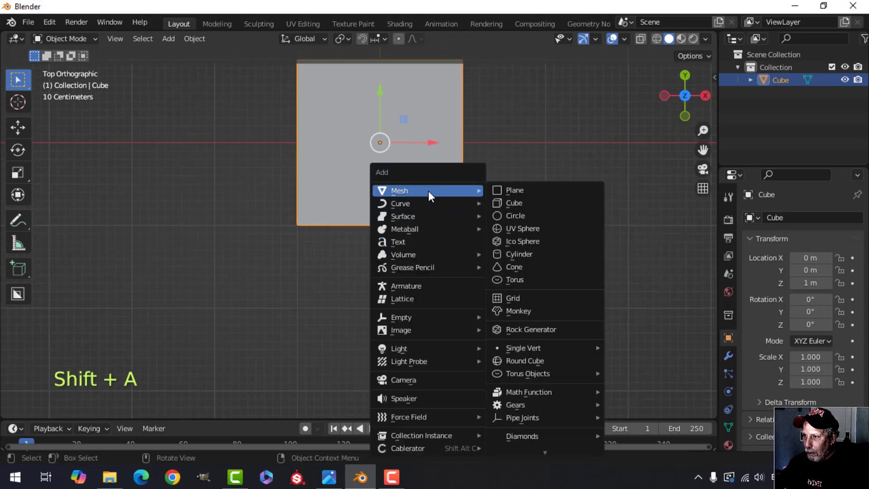
pyautogui.click(527, 203)
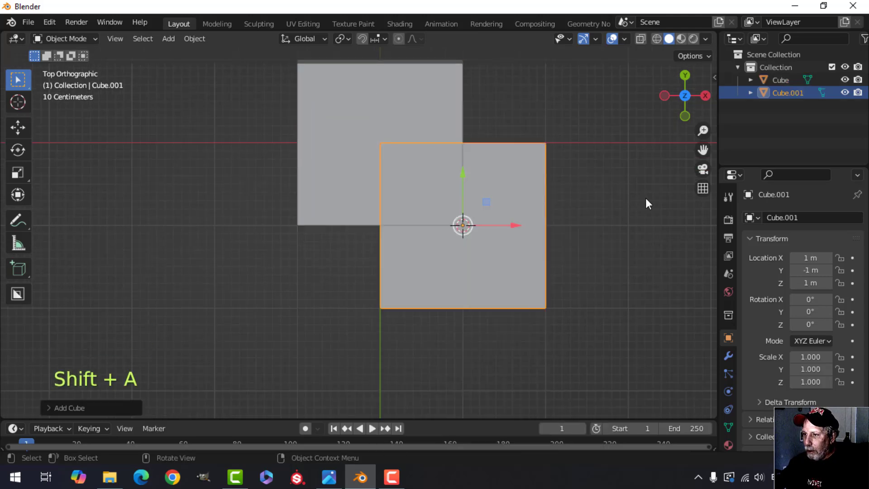
pyautogui.press('Tab')
pyautogui.press('s')
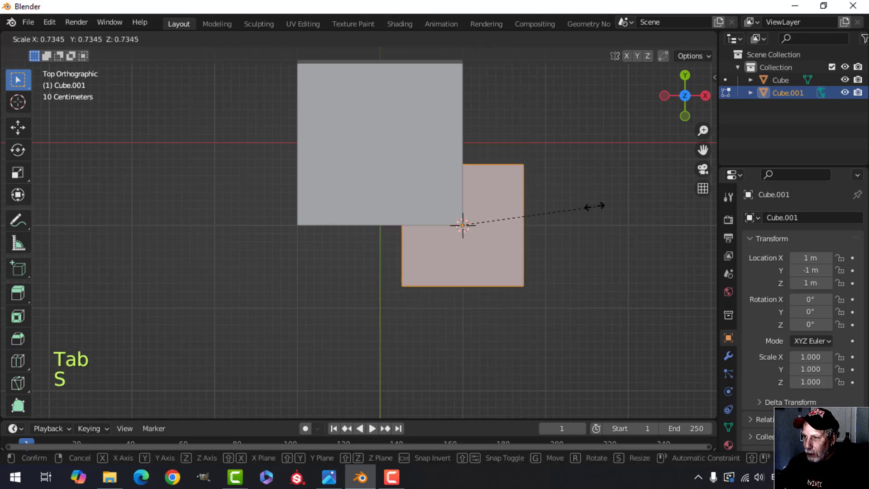
pyautogui.click(488, 216)
pyautogui.scroll(2, 516, 225)
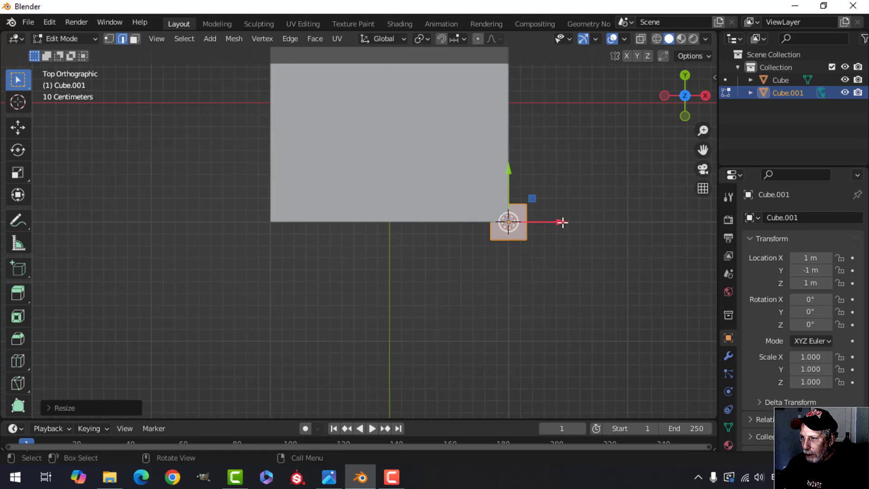
# Move the small cube so it fits snugly into the big cube's corner.
pyautogui.press('g')
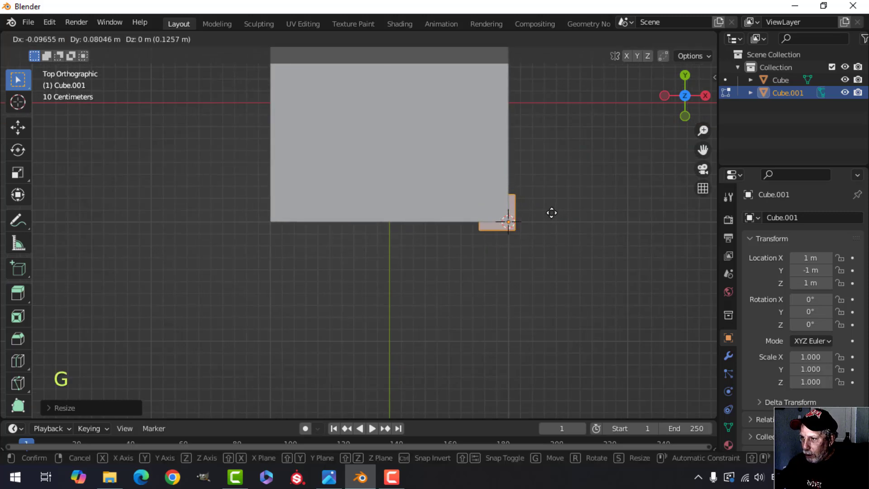
pyautogui.click(554, 214)
pyautogui.scroll(2, 557, 215)
pyautogui.keyDown('shift'); pyautogui.moveTo(594, 215); pyautogui.dragTo(421, 240, button='middle'); pyautogui.keyUp('shift')
pyautogui.scroll(2, 397, 206)
pyautogui.press('g')
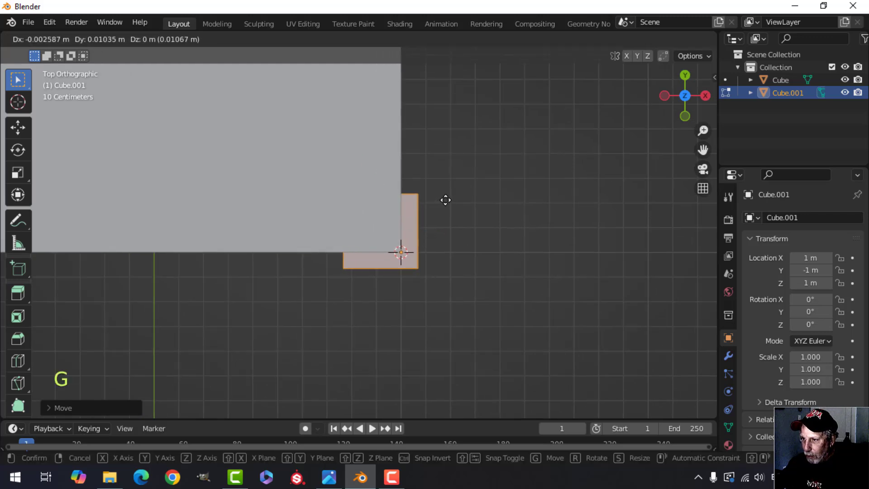
pyautogui.click(446, 199)
pyautogui.moveTo(484, 261); pyautogui.dragTo(417, 242, button='middle')
pyautogui.scroll(-4, 392, 167)
pyautogui.scroll(-3, 400, 232)
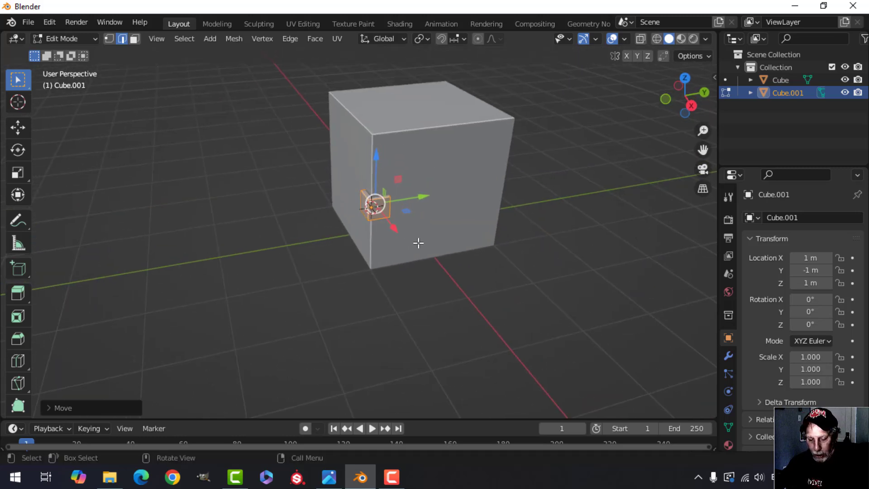
# Stretch the small cube along Z into a full-height post, then leave Edit Mode.
pyautogui.press('s')
pyautogui.press('z')
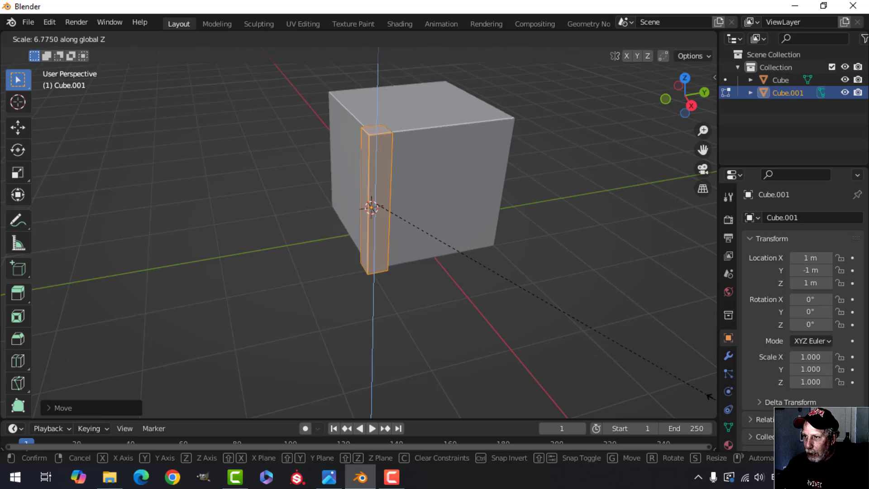
pyautogui.click(5, 400)
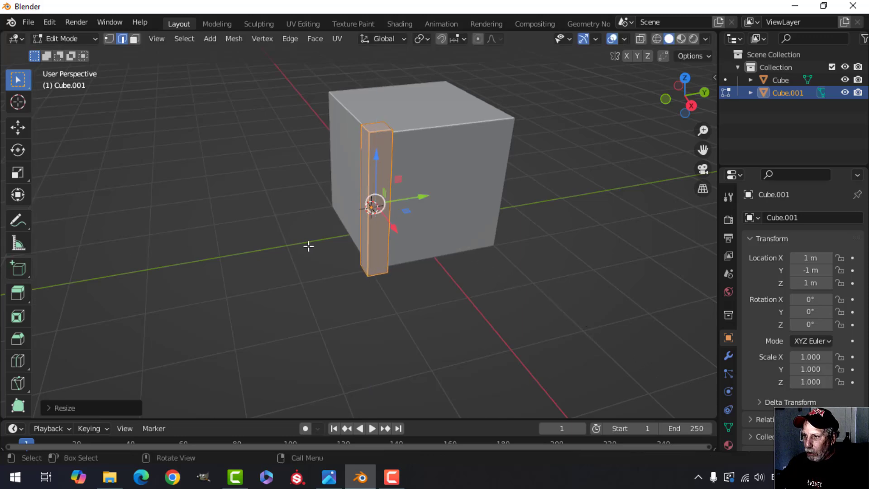
pyautogui.scroll(3, 362, 240)
pyautogui.keyDown('shift'); pyautogui.moveTo(407, 226); pyautogui.dragTo(429, 257, button='middle'); pyautogui.keyUp('shift')
pyautogui.scroll(-4, 427, 270)
pyautogui.moveTo(428, 256); pyautogui.dragTo(470, 262, button='middle')
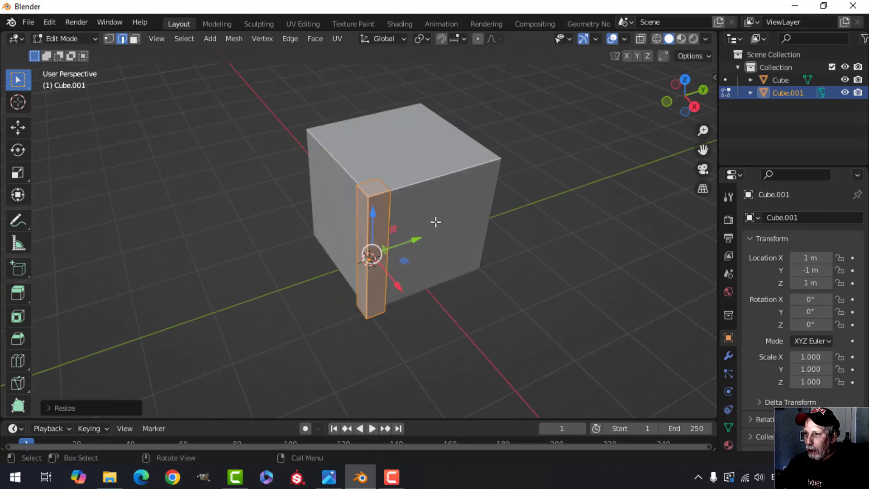
pyautogui.press('Tab')
pyautogui.moveTo(454, 227); pyautogui.dragTo(398, 240, button='middle')
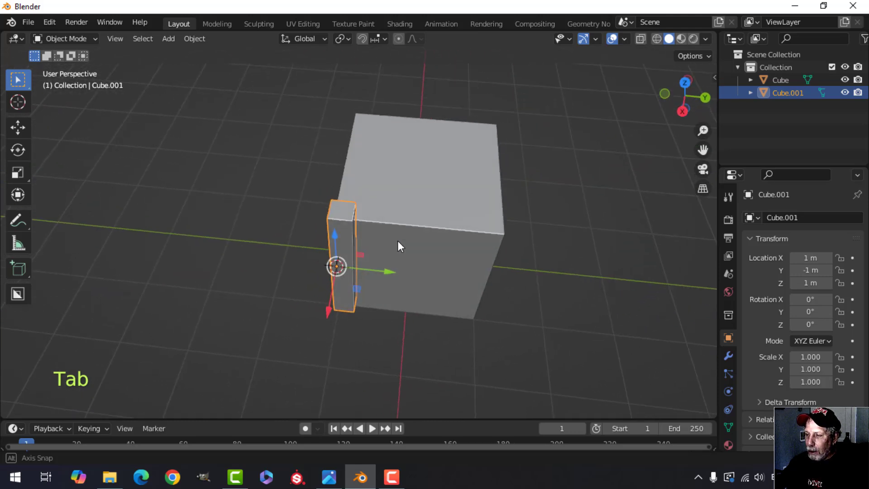
# Snap the 3D cursor to the big cube's centre by selecting all its mesh.
pyautogui.click(433, 217)
pyautogui.moveTo(433, 216); pyautogui.dragTo(433, 205, button='middle')
pyautogui.press('Tab')
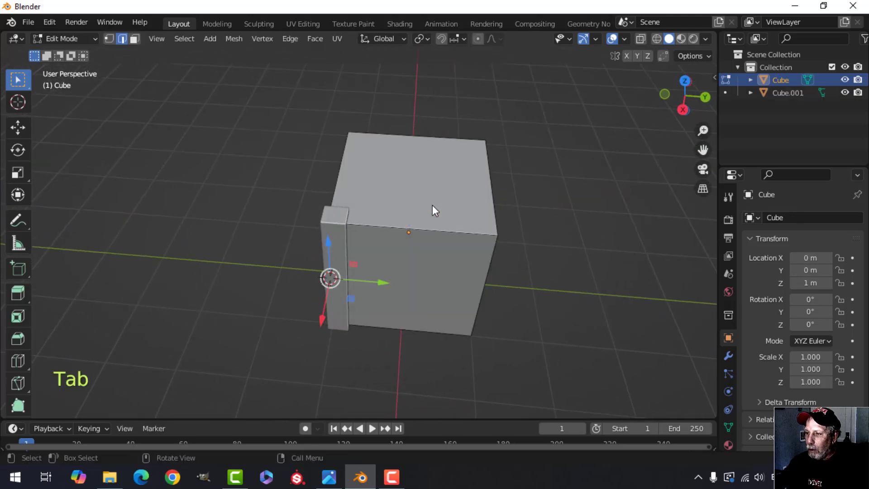
pyautogui.press('a')
pyautogui.hotkey('shift', 's')
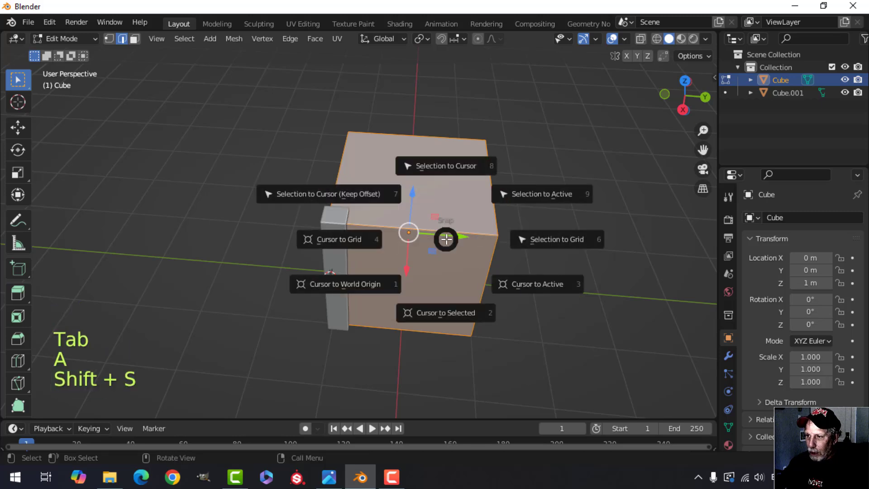
pyautogui.click(437, 317)
pyautogui.press('Tab')
pyautogui.moveTo(463, 284); pyautogui.dragTo(440, 264, button='middle')
# Set Cube.001's origin to the 3D cursor so its location reads 0, 0, 1 m.
pyautogui.click(341, 232)
pyautogui.moveTo(367, 230); pyautogui.dragTo(335, 240, button='middle')
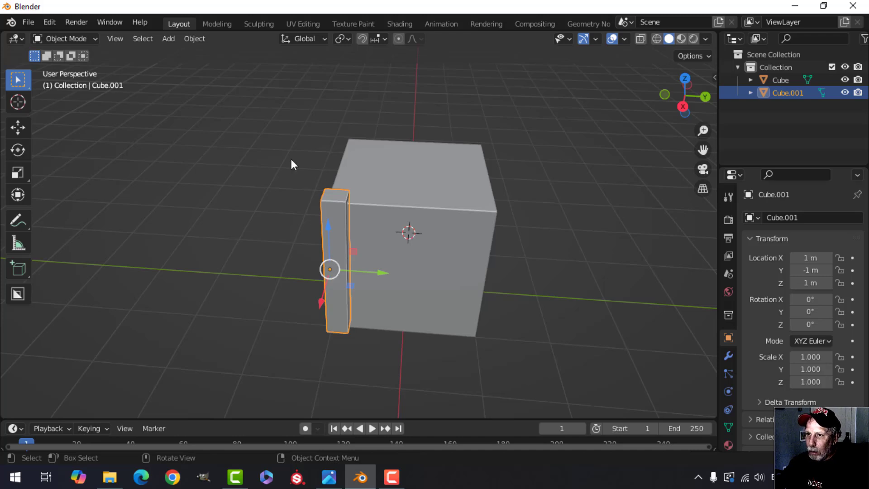
pyautogui.click(194, 39)
pyautogui.moveTo(224, 66)
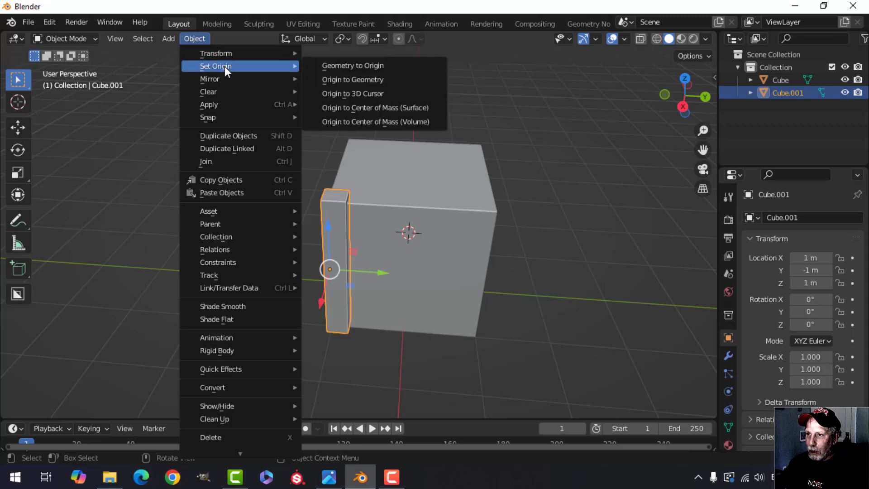
pyautogui.click(349, 92)
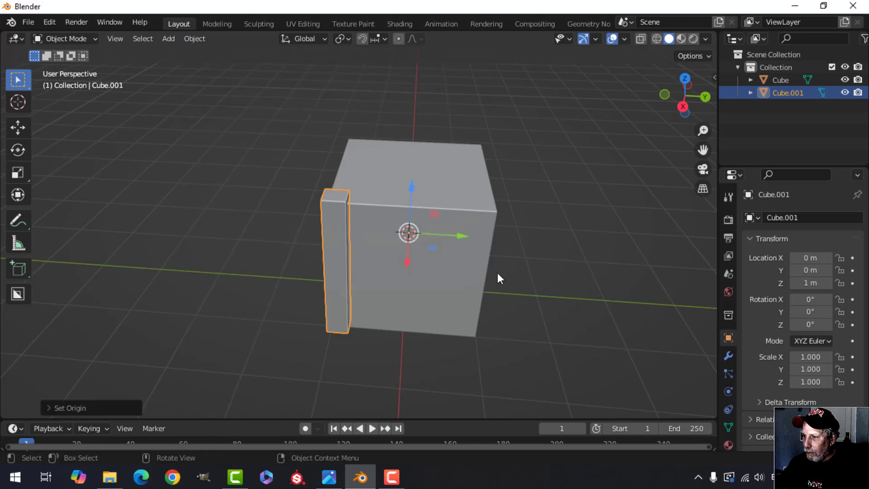
pyautogui.moveTo(498, 279); pyautogui.dragTo(444, 295, button='middle')
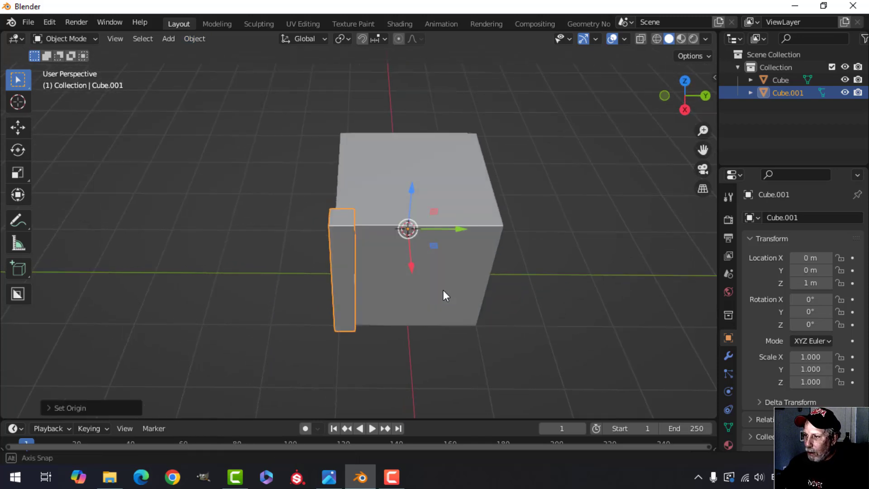
# Add a Mirror modifier to Cube.001 on both X and Y axes, then apply it.
pyautogui.click(728, 356)
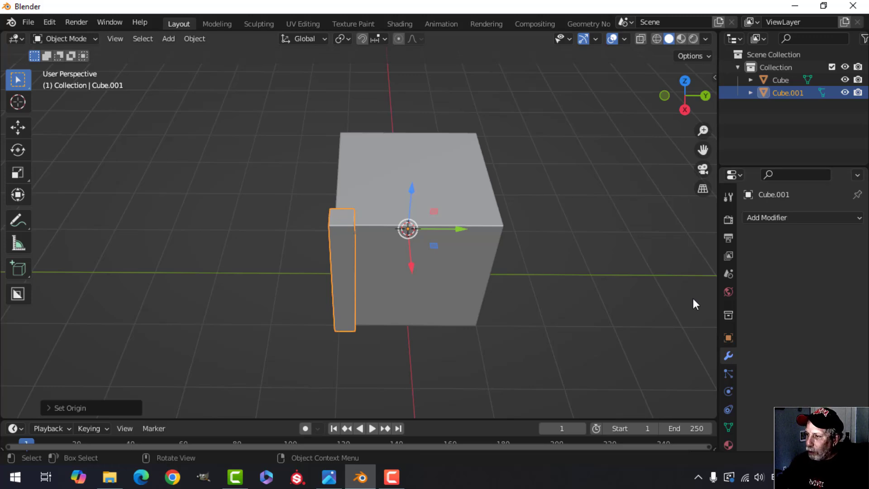
pyautogui.click(772, 219)
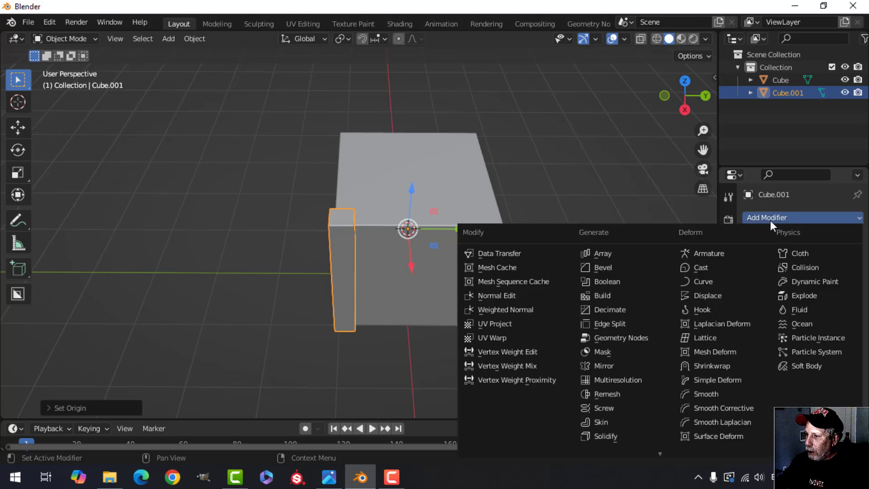
pyautogui.click(617, 363)
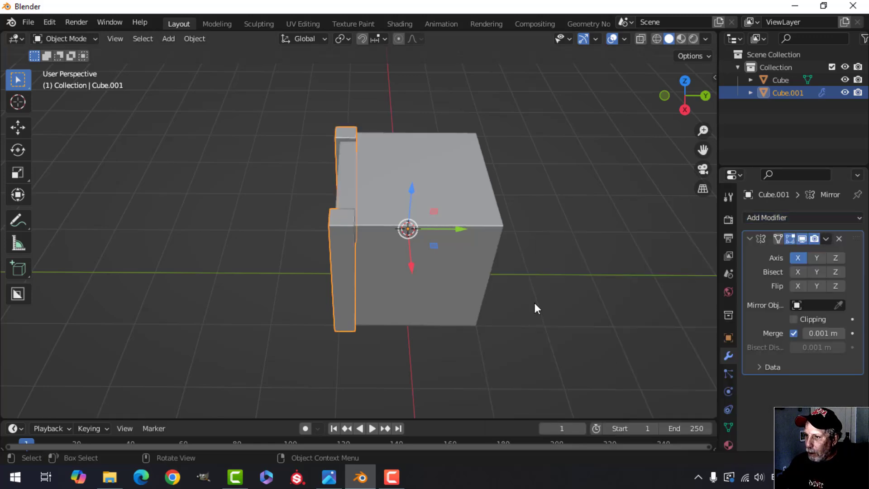
pyautogui.click(822, 259)
pyautogui.moveTo(540, 234); pyautogui.dragTo(412, 203, button='middle')
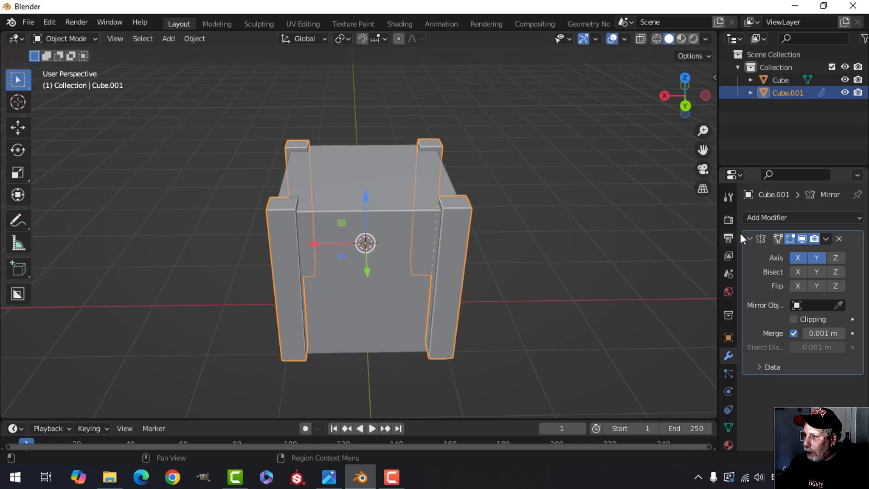
pyautogui.click(827, 238)
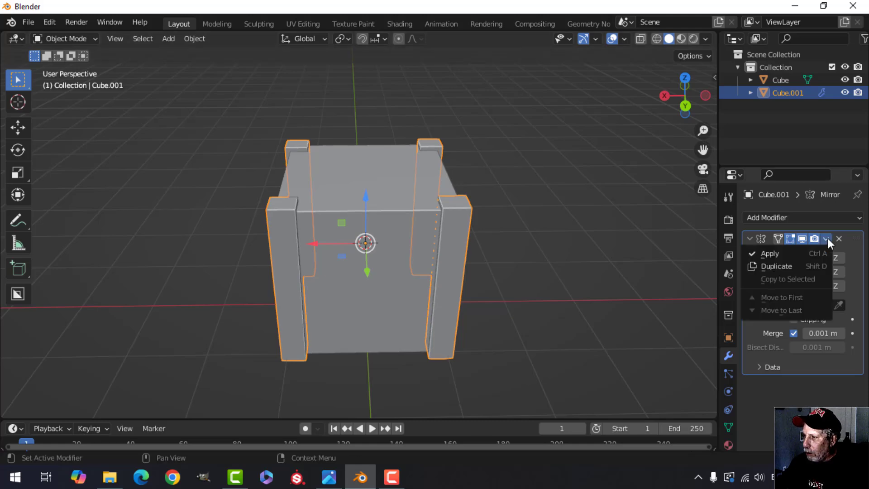
pyautogui.click(798, 250)
pyautogui.press('KP_1')
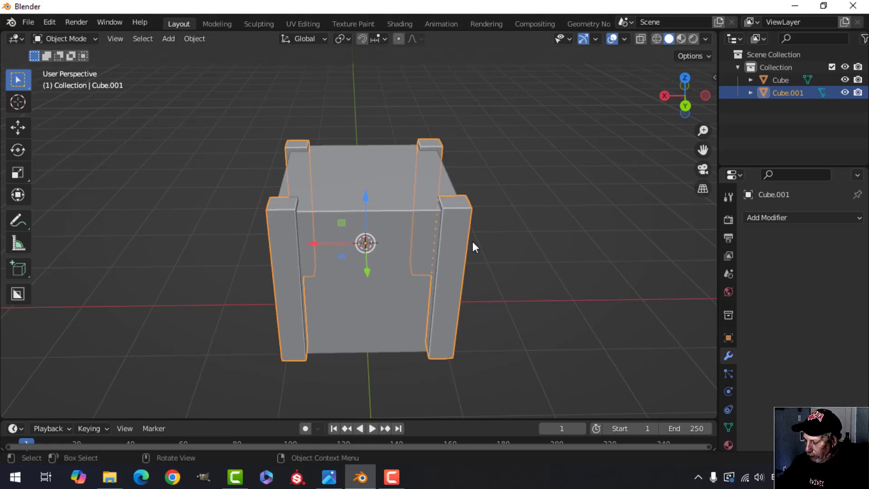
# Select the entire left front post in Edit Mode with Ctrl+L and duplicate it.
pyautogui.moveTo(352, 187); pyautogui.dragTo(368, 219, button='middle')
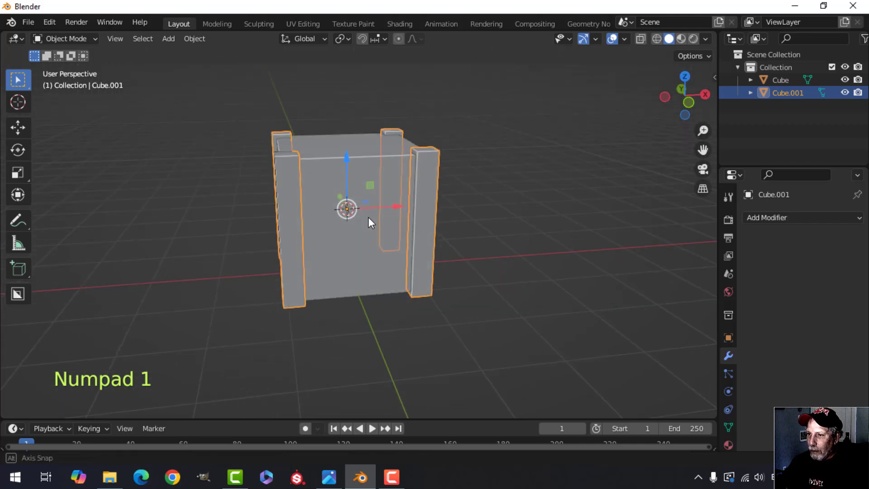
pyautogui.press('Tab')
pyautogui.click(300, 184)
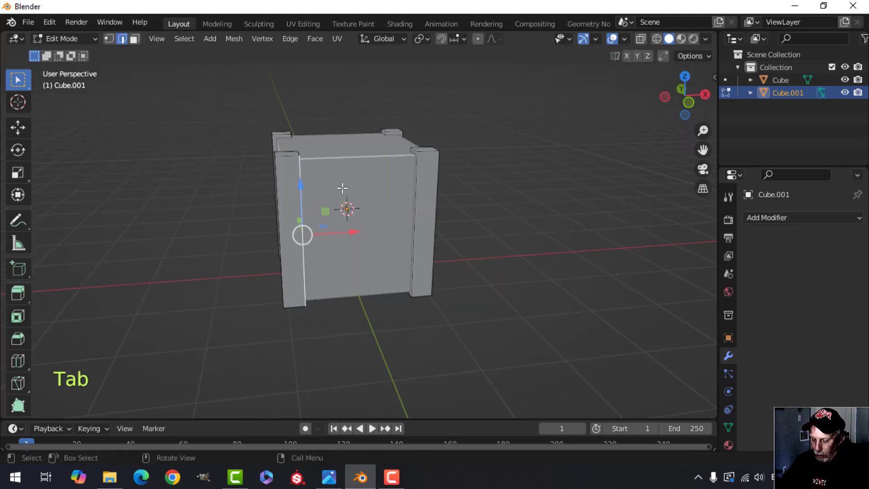
pyautogui.hotkey('ctrl', 'l')
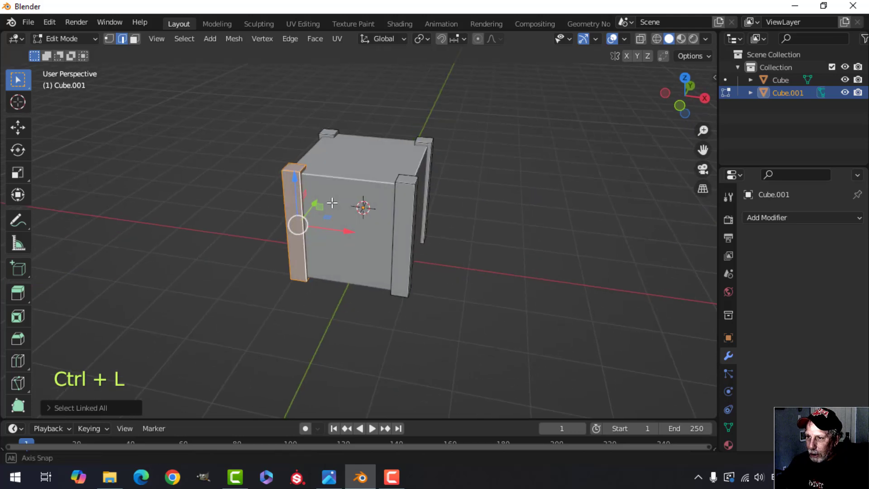
pyautogui.press('KP_1')
pyautogui.scroll(3, 377, 190)
pyautogui.keyDown('shift'); pyautogui.moveTo(362, 200); pyautogui.dragTo(389, 212, button='middle'); pyautogui.keyUp('shift')
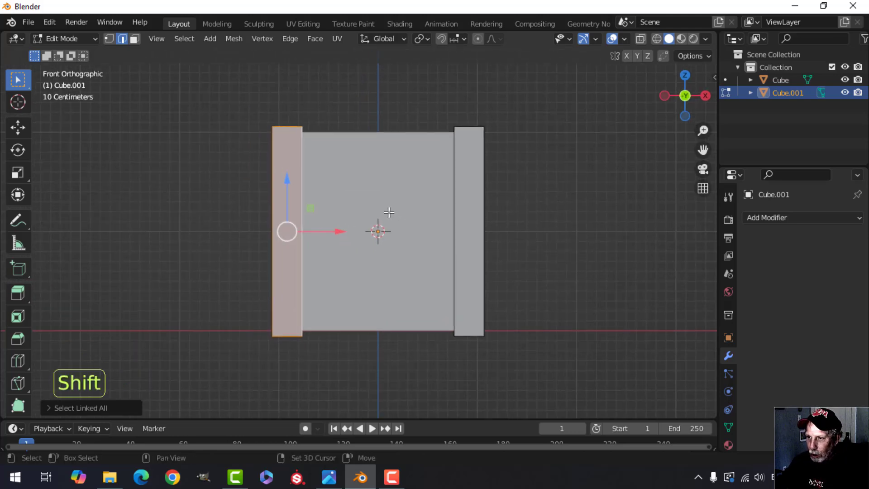
pyautogui.hotkey('shift', 'd')
# Rotate the duplicated post 90° on Y into a crossbar and separate it as Cube.002.
pyautogui.rightClick(389, 212)
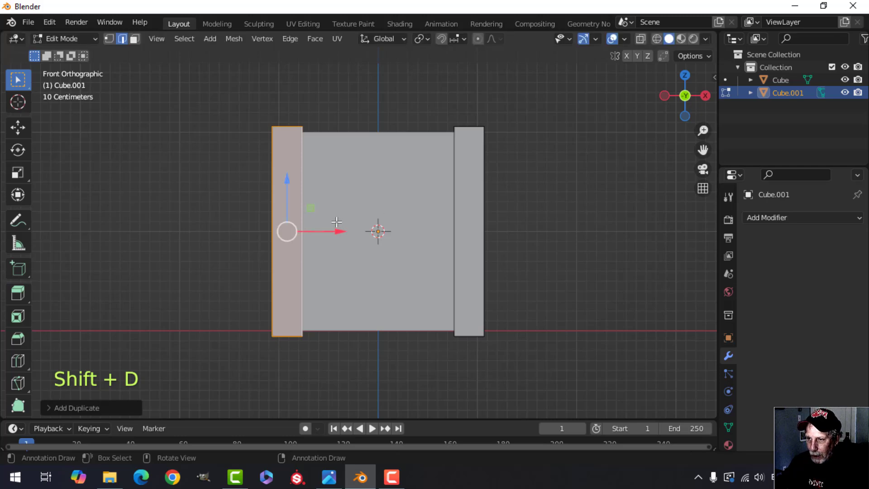
pyautogui.press('r')
pyautogui.press('y')
pyautogui.press('9')
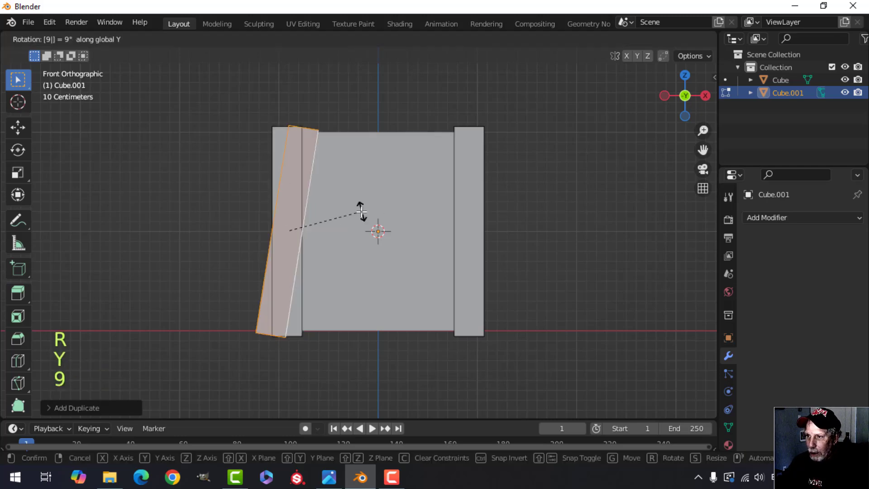
pyautogui.press('0')
pyautogui.press('Return')
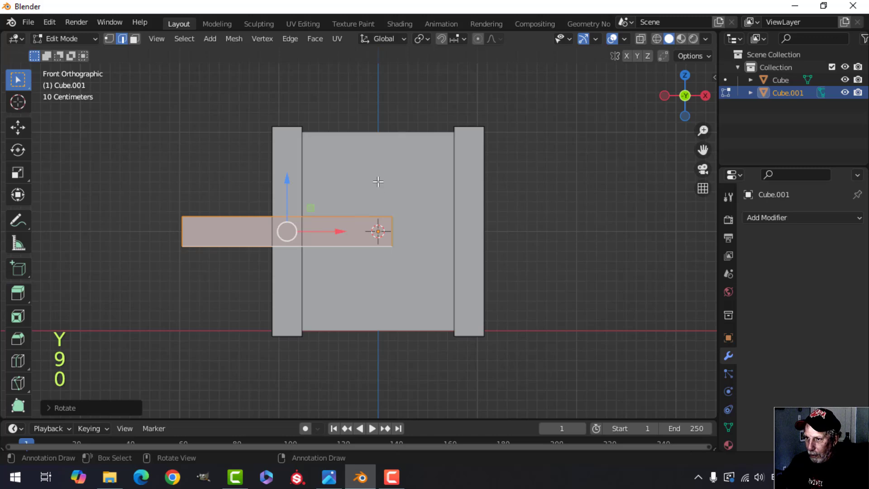
pyautogui.moveTo(378, 181); pyautogui.dragTo(359, 256, button='middle')
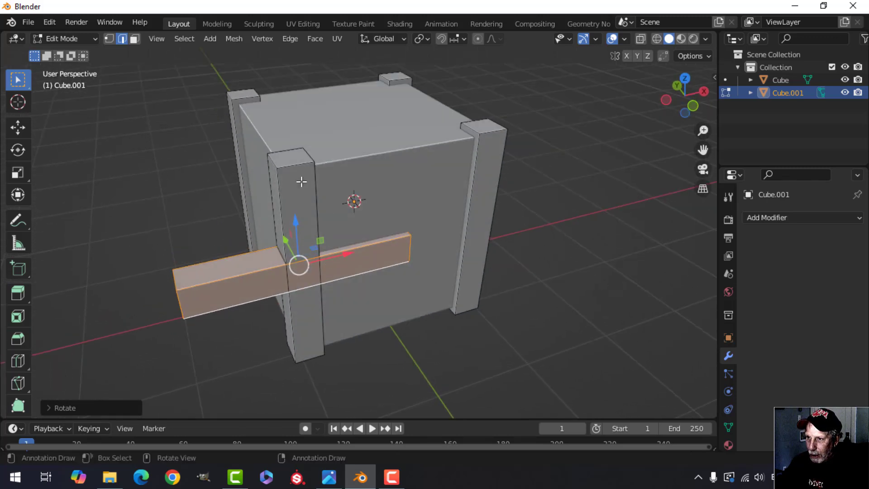
pyautogui.press('p')
pyautogui.click(403, 207)
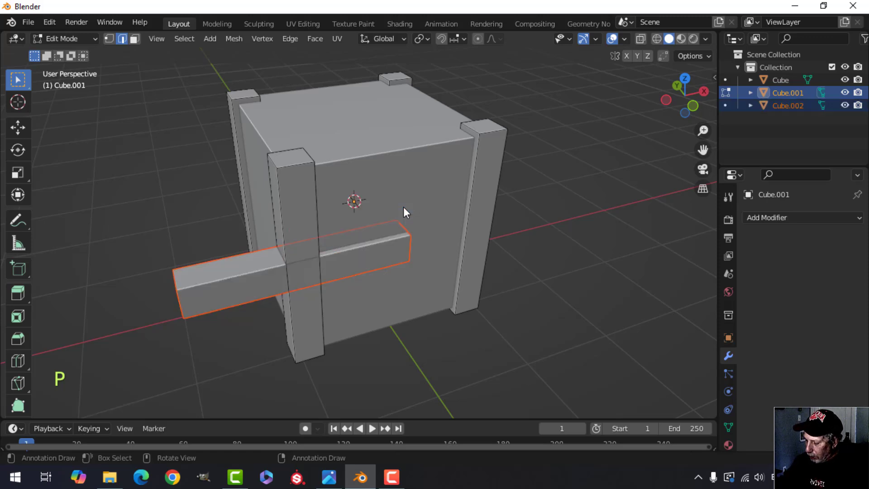
# Move the separated bar object Cube.002 up to the crate's top front.
pyautogui.press('KP_1')
pyautogui.press('g')
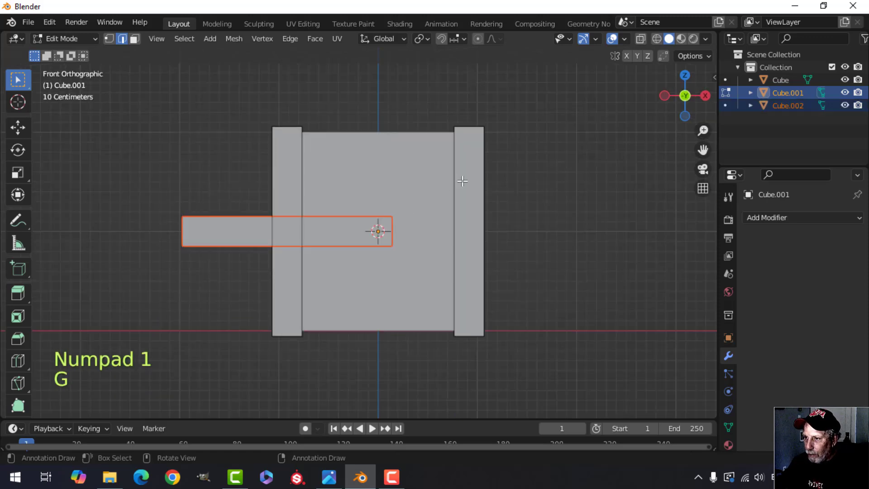
pyautogui.press('g')
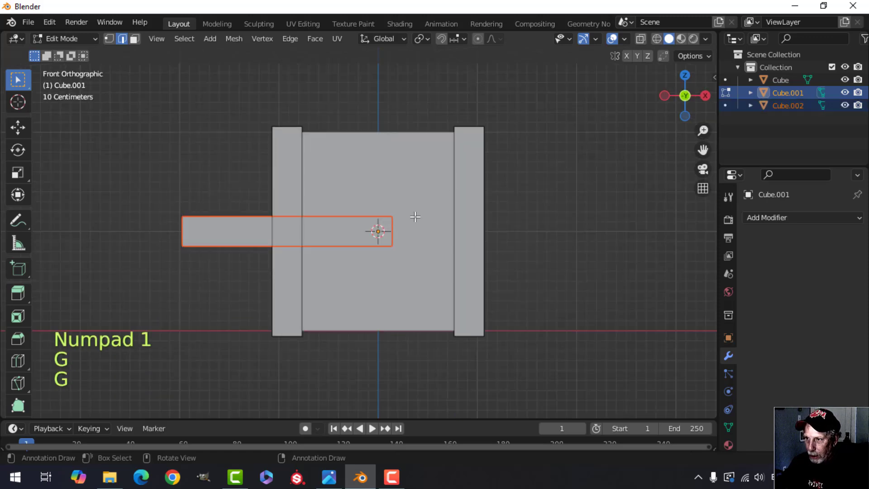
pyautogui.press('Tab')
pyautogui.click(353, 231)
pyautogui.press('g')
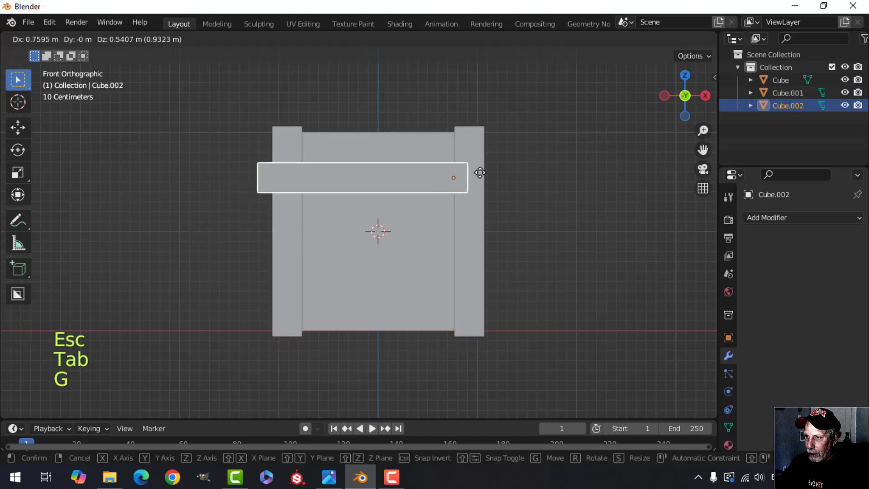
pyautogui.click(495, 141)
# Set snapping to Edge and nudge the bar along Y against the crate front.
pyautogui.click(377, 39)
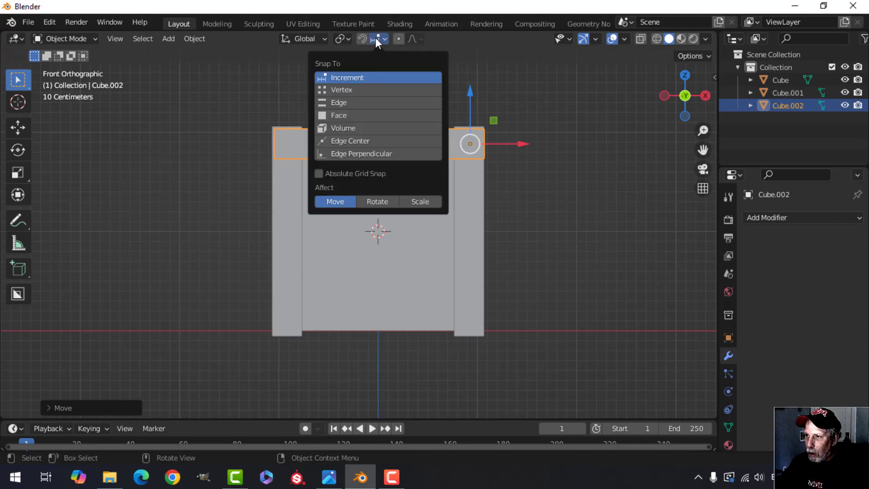
pyautogui.click(343, 102)
pyautogui.moveTo(545, 162); pyautogui.dragTo(487, 243, button='middle')
pyautogui.scroll(4, 472, 221)
pyautogui.scroll(-5, 453, 218)
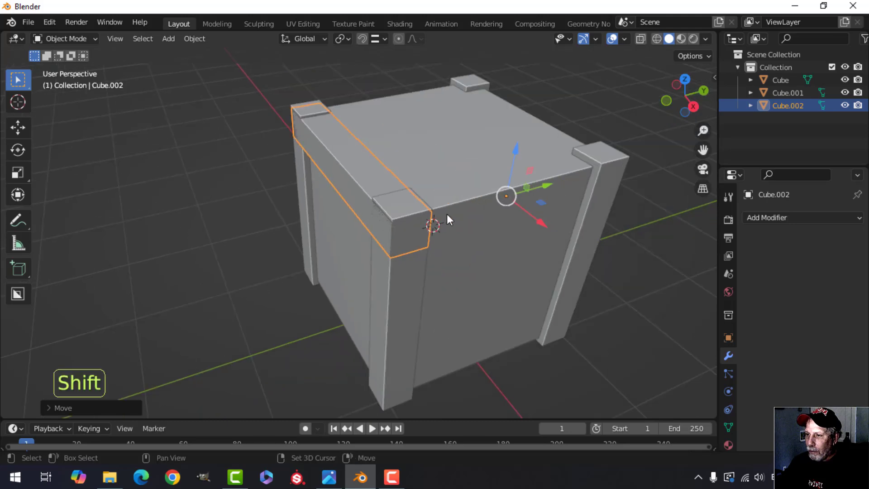
pyautogui.moveTo(447, 214); pyautogui.dragTo(511, 222, button='middle')
pyautogui.moveTo(531, 229); pyautogui.dragTo(530, 227)
# From front view, select all of the bar's geometry in Edit Mode.
pyautogui.moveTo(457, 232); pyautogui.dragTo(548, 223, button='middle')
pyautogui.scroll(1, 466, 245)
pyautogui.press('KP_1')
pyautogui.press('Tab')
pyautogui.press('a')
pyautogui.scroll(2, 478, 236)
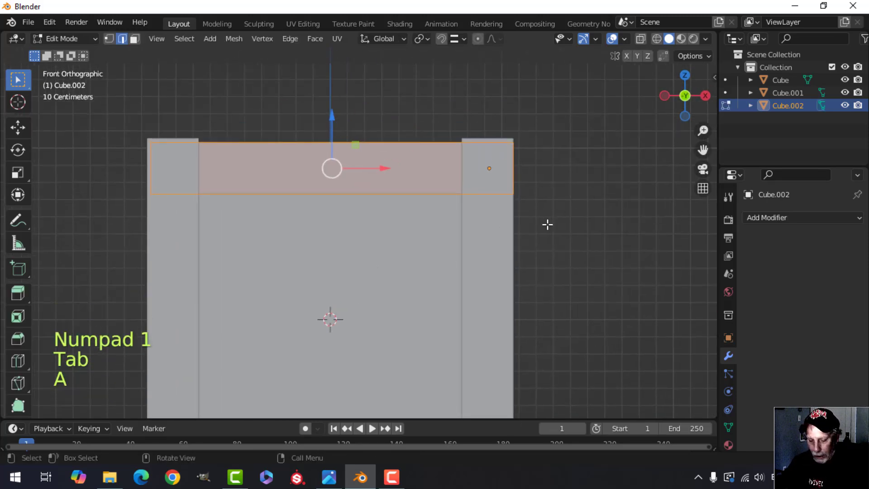
# Scale the bar narrower along the X axis.
pyautogui.press('s')
pyautogui.press('x')
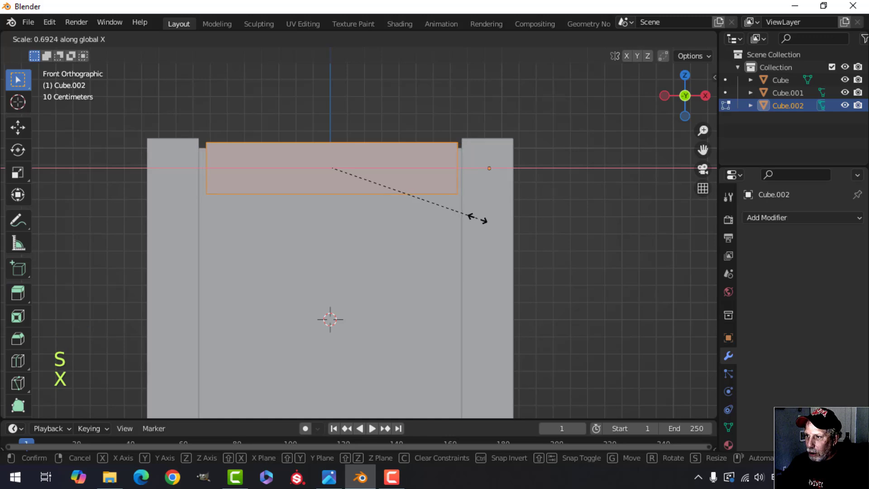
pyautogui.click(473, 216)
pyautogui.moveTo(510, 203); pyautogui.dragTo(419, 218, button='middle')
# Move each end face of the bar flush against the two front posts.
pyautogui.hotkey('alt', 'a')
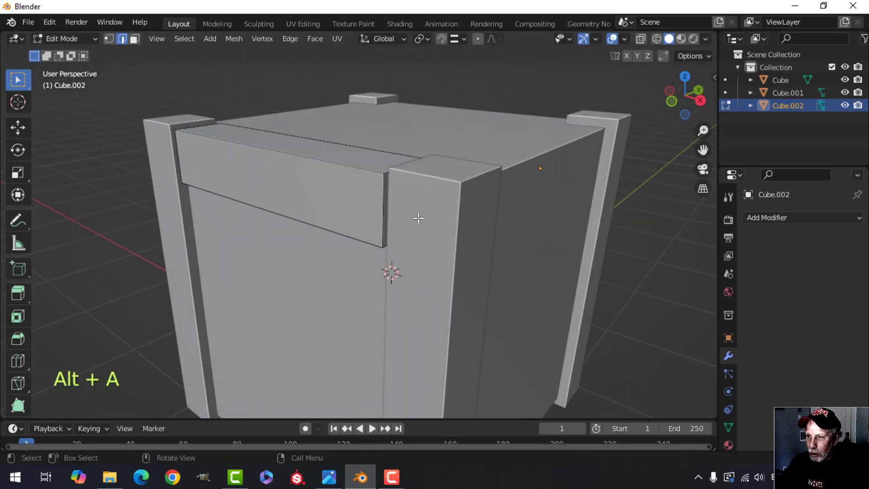
pyautogui.press('3')
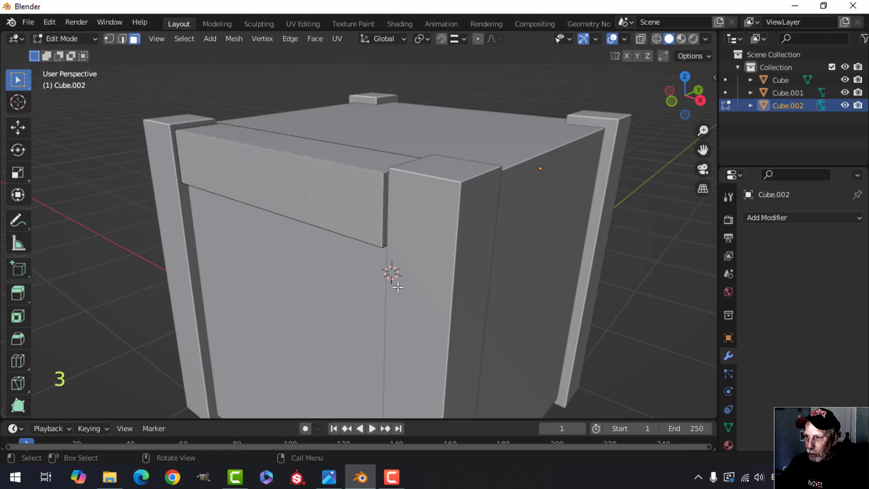
pyautogui.click(395, 203)
pyautogui.moveTo(394, 202); pyautogui.dragTo(527, 207, button='middle')
pyautogui.moveTo(527, 207); pyautogui.dragTo(490, 192)
pyautogui.moveTo(489, 193); pyautogui.dragTo(322, 202, button='middle')
pyautogui.hotkey('alt', 'a')
pyautogui.click(309, 204)
pyautogui.moveTo(323, 202); pyautogui.dragTo(274, 220)
pyautogui.hotkey('alt', 'a')
# Shift the whole bar along Z to sit flush on the top edge, then leave Edit Mode.
pyautogui.moveTo(431, 229); pyautogui.dragTo(385, 213, button='middle')
pyautogui.moveTo(325, 207); pyautogui.dragTo(349, 208, button='middle')
pyautogui.press('a')
pyautogui.moveTo(387, 181); pyautogui.dragTo(397, 182, button='middle')
pyautogui.moveTo(436, 148); pyautogui.dragTo(275, 150)
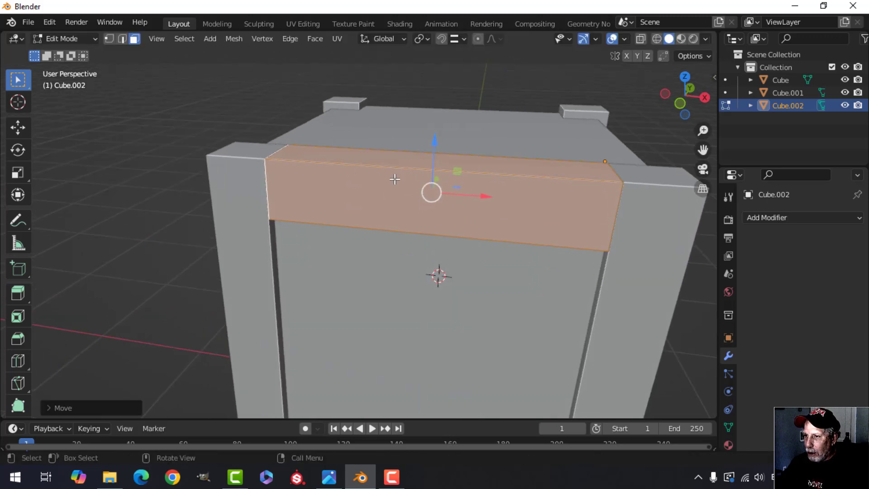
pyautogui.moveTo(435, 193); pyautogui.dragTo(502, 234, button='middle')
pyautogui.press('Tab')
pyautogui.scroll(-2, 389, 212)
pyautogui.hotkey('alt', 'a')
pyautogui.click(338, 233)
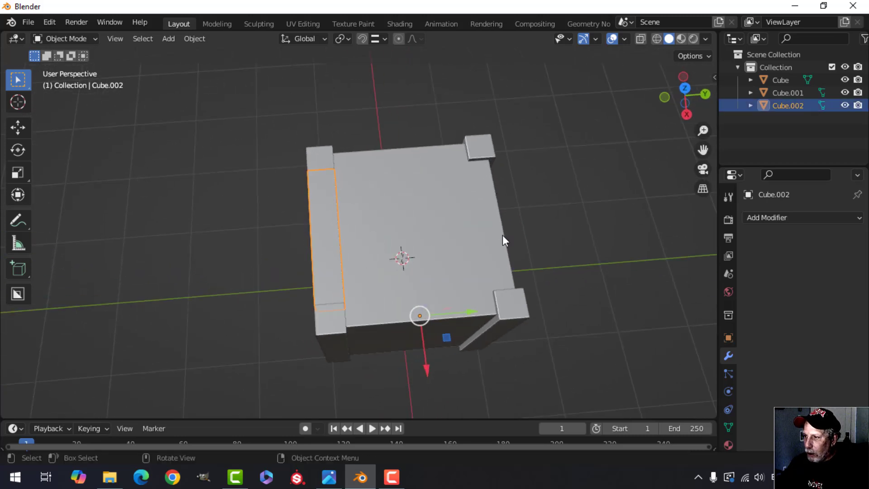
# Add a Mirror modifier to the top bar, mirroring across Y instead of X.
pyautogui.click(756, 220)
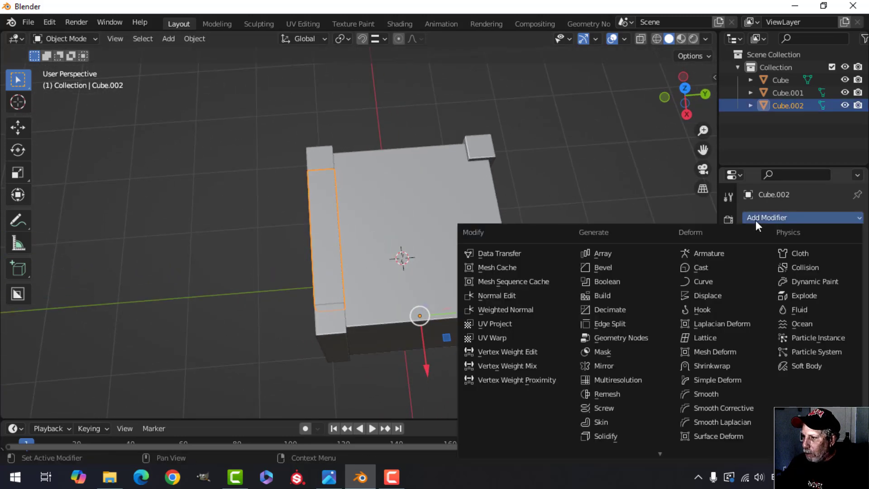
pyautogui.click(620, 361)
pyautogui.click(817, 258)
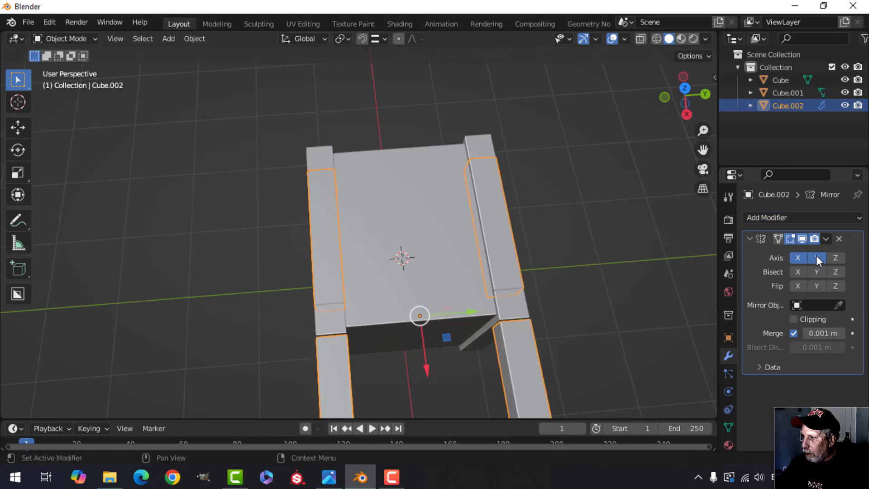
pyautogui.click(797, 258)
pyautogui.moveTo(530, 253); pyautogui.dragTo(481, 217, button='middle')
# Reselect the top bar in top view and apply its Mirror modifier as real geometry.
pyautogui.hotkey('alt', 'a')
pyautogui.click(380, 216)
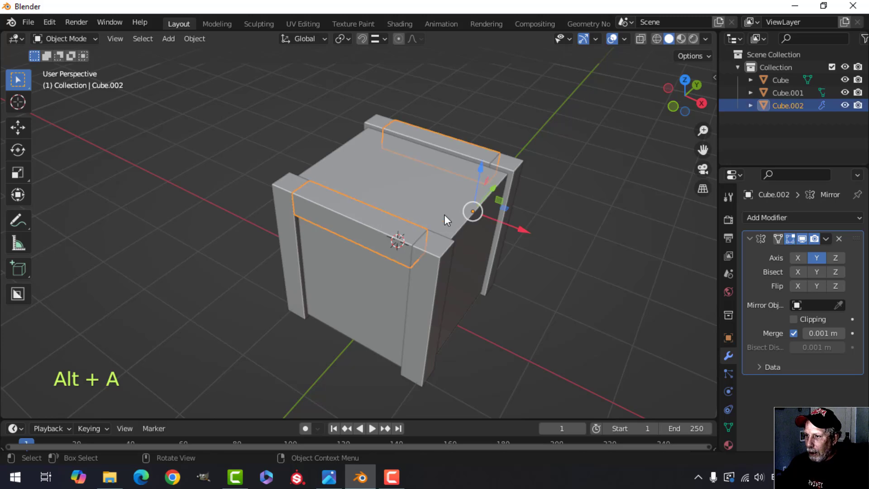
pyautogui.press('KP_7')
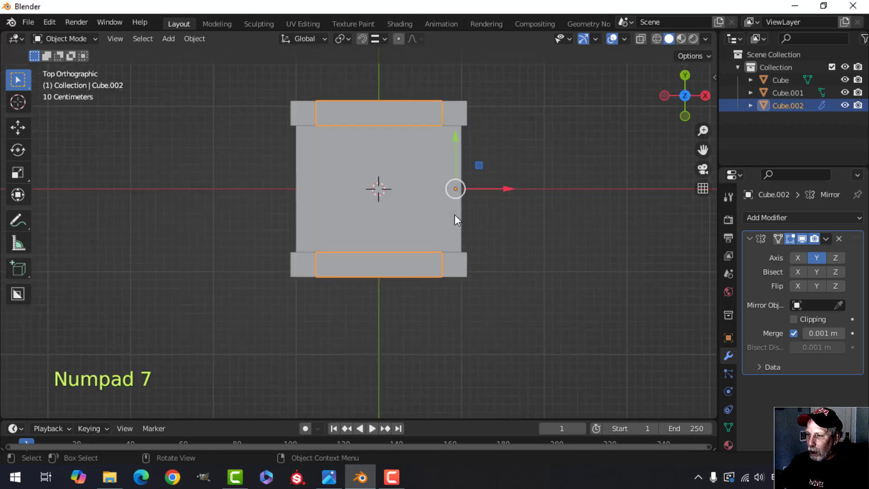
pyautogui.press('Tab')
pyautogui.press('a')
pyautogui.press('Tab')
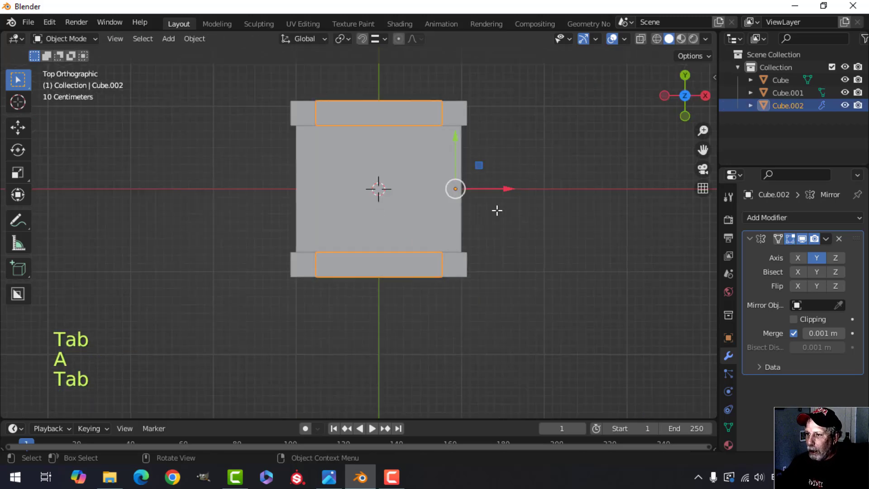
pyautogui.click(826, 240)
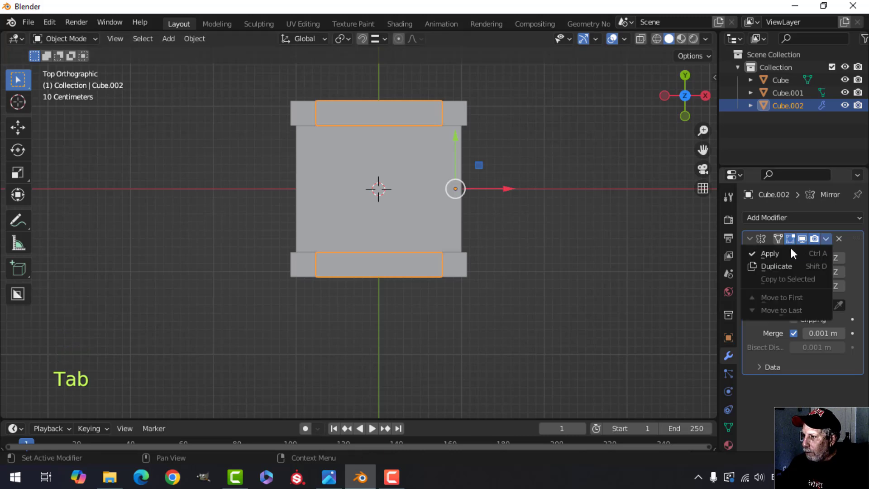
pyautogui.click(792, 251)
# In Edit Mode, duplicate all of Cube.002's beams and rotate the copy 90°.
pyautogui.press('Tab')
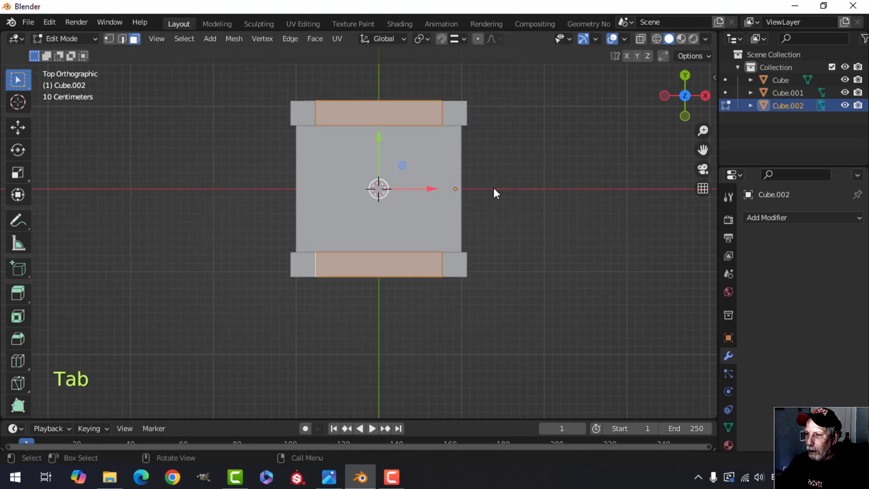
pyautogui.press('a')
pyautogui.hotkey('shift', 'd')
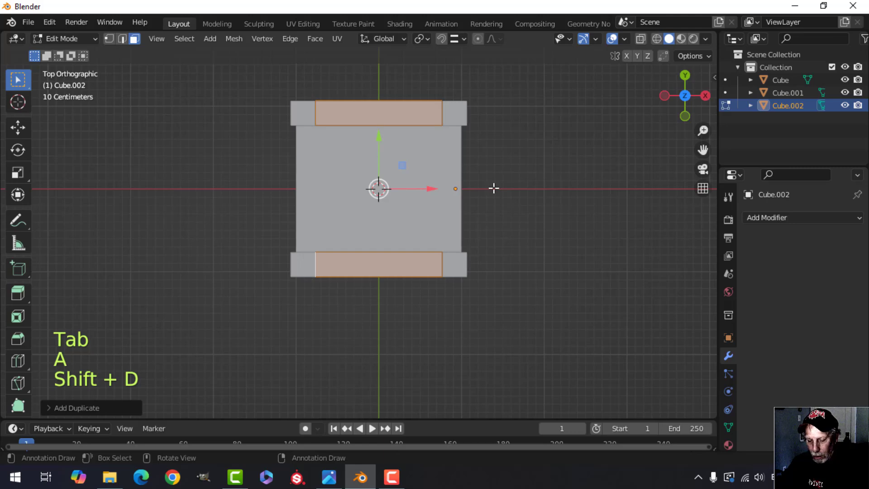
pyautogui.press('r')
pyautogui.press('9')
pyautogui.press('0')
pyautogui.click(494, 188)
# Back in Object Mode, reselect the Cube.002 frame and switch to the front view.
pyautogui.moveTo(513, 177); pyautogui.dragTo(411, 122, button='middle')
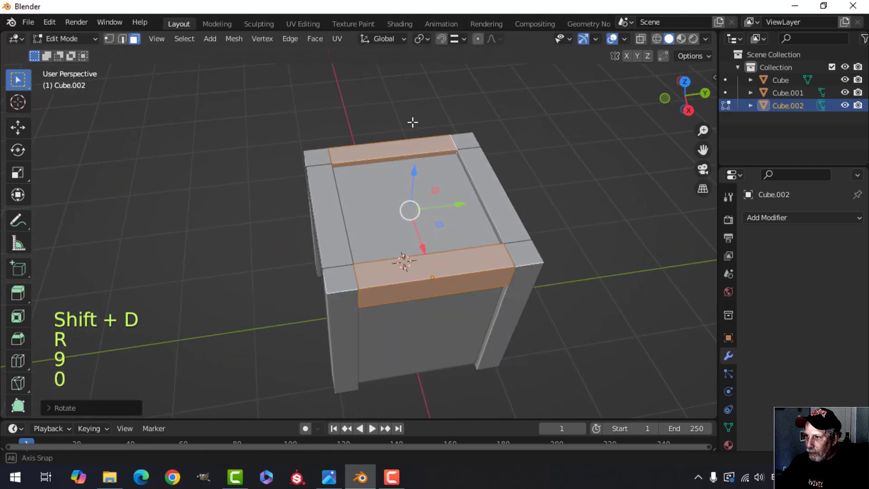
pyautogui.press('Tab')
pyautogui.moveTo(472, 182); pyautogui.dragTo(448, 158, button='middle')
pyautogui.scroll(3, 479, 200)
pyautogui.hotkey('alt', 'a')
pyautogui.scroll(-3, 479, 202)
pyautogui.moveTo(480, 203); pyautogui.dragTo(404, 185, button='middle')
pyautogui.click(454, 206)
pyautogui.press('KP_1')
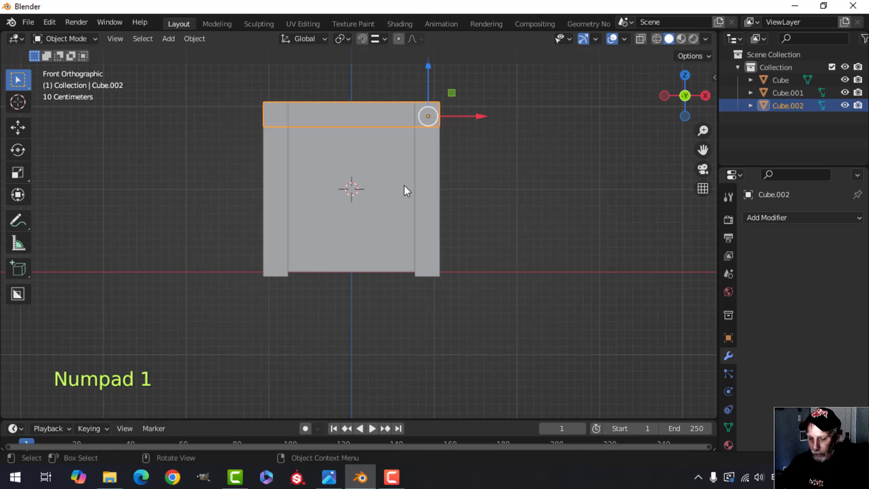
# Duplicate the top frame as Cube.003, lower it along Z to the crate's bottom, and reselect the top frame.
pyautogui.hotkey('shift', 'd')
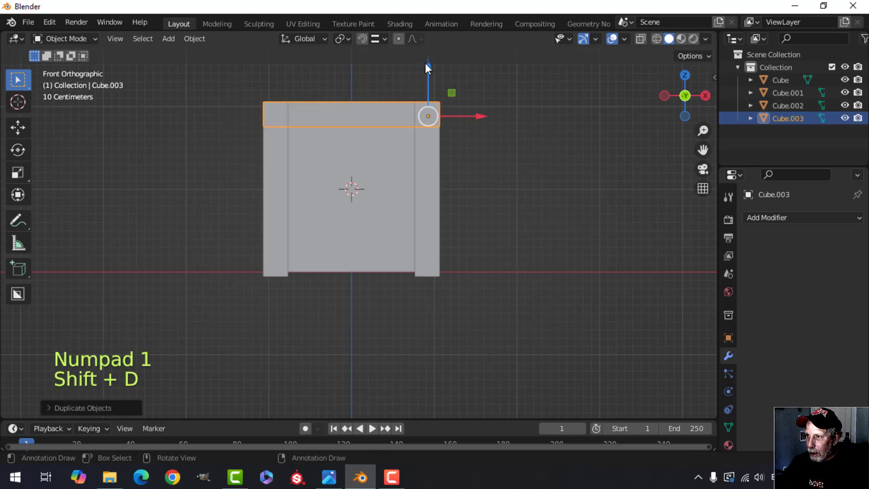
pyautogui.hotkey('shift', 'd')
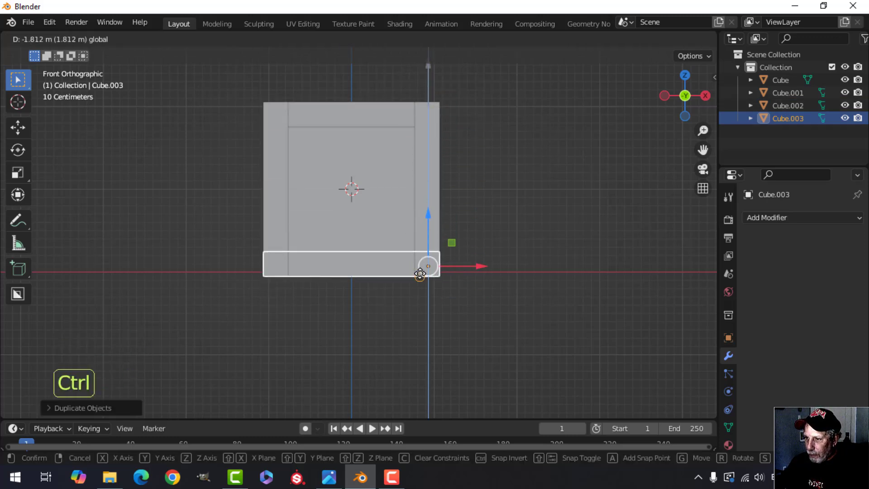
pyautogui.click(419, 271)
pyautogui.moveTo(479, 253); pyautogui.dragTo(461, 202, button='middle')
pyautogui.hotkey('alt', 'a')
pyautogui.click(428, 164)
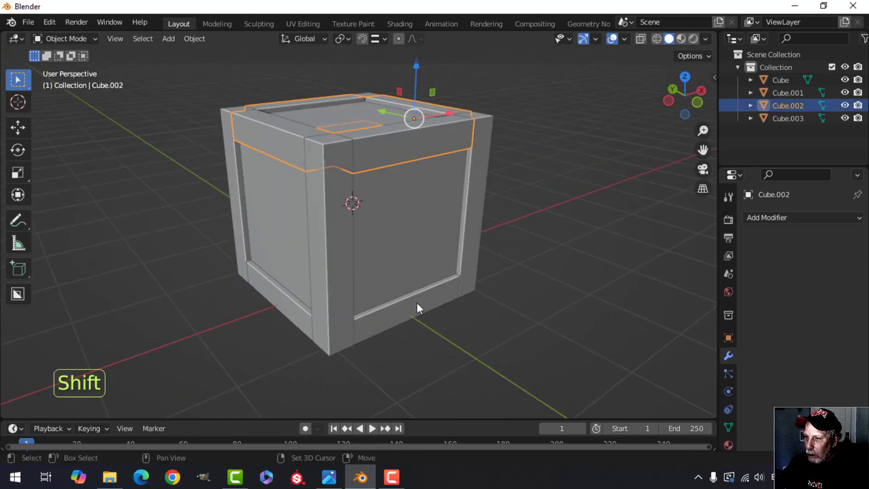
# Join the top frame, bottom frame and corner posts with Ctrl+J, then select the combined Cube.001.
pyautogui.keyDown('shift'); pyautogui.click(381, 277); pyautogui.keyUp('shift')
pyautogui.keyDown('shift'); pyautogui.click(341, 219); pyautogui.keyUp('shift')
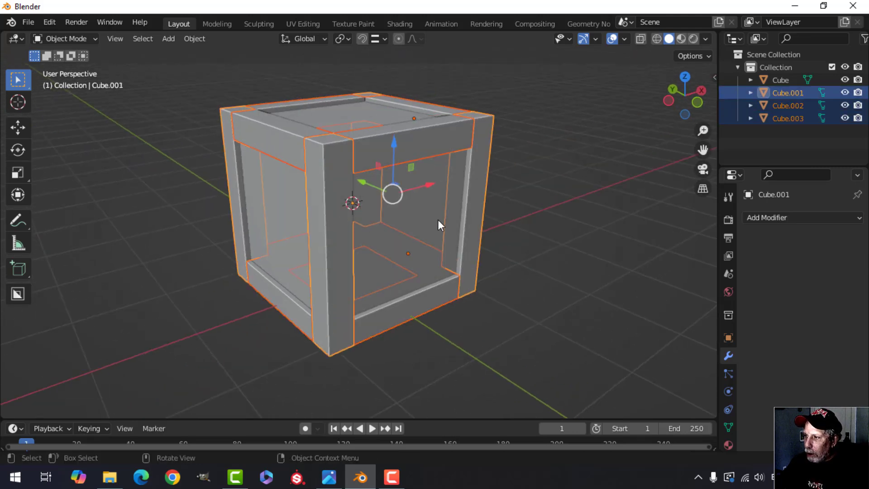
pyautogui.hotkey('ctrl', 'j')
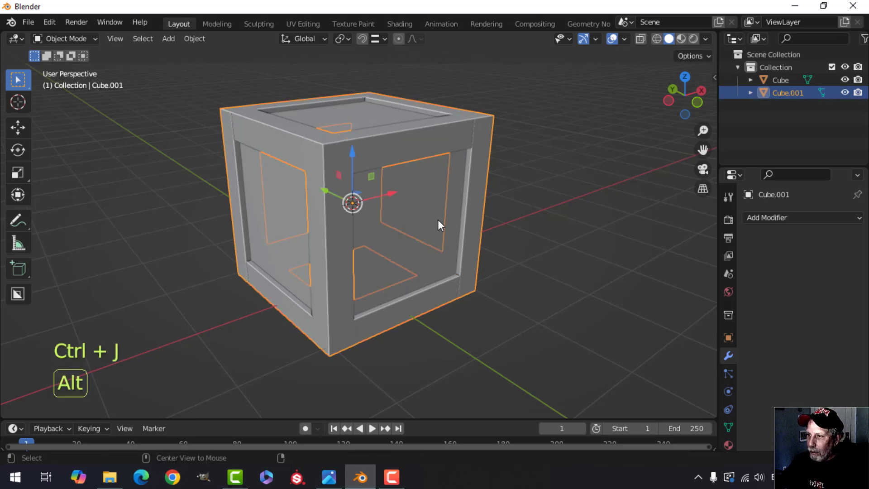
pyautogui.hotkey('alt', 'a')
pyautogui.click(452, 212)
pyautogui.hotkey('alt', 'a')
pyautogui.moveTo(500, 212); pyautogui.dragTo(472, 214, button='middle')
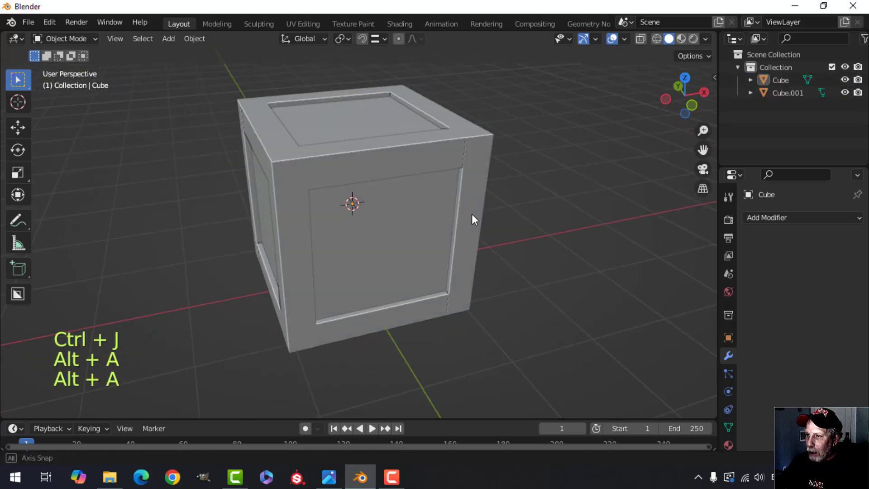
pyautogui.click(454, 149)
# Add a Bevel modifier to Cube.001 with 2 segments and a 0.01 m amount.
pyautogui.click(766, 218)
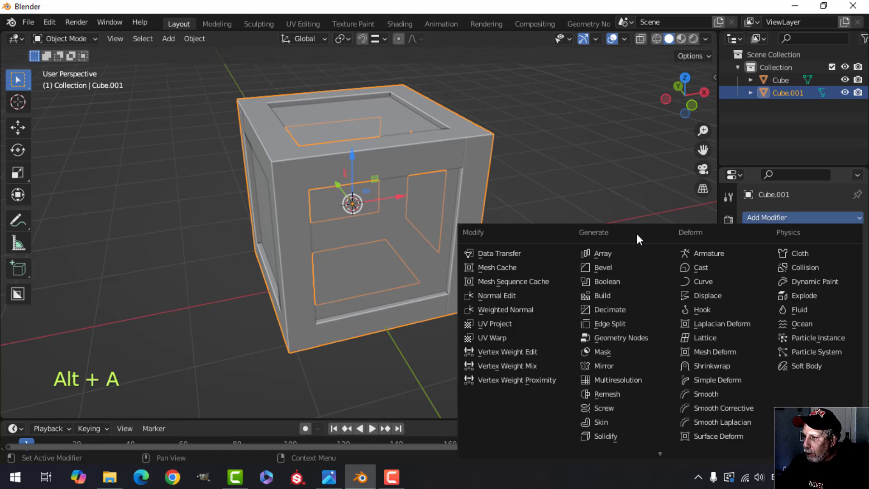
pyautogui.click(615, 267)
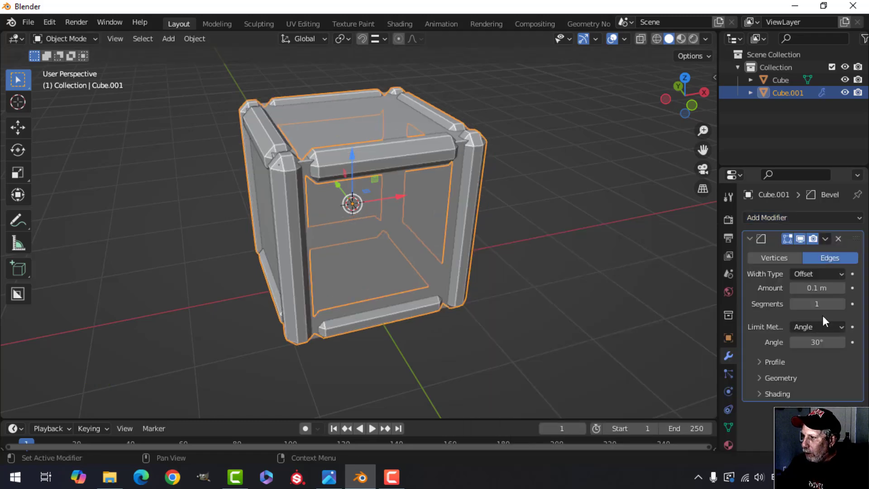
pyautogui.click(840, 305)
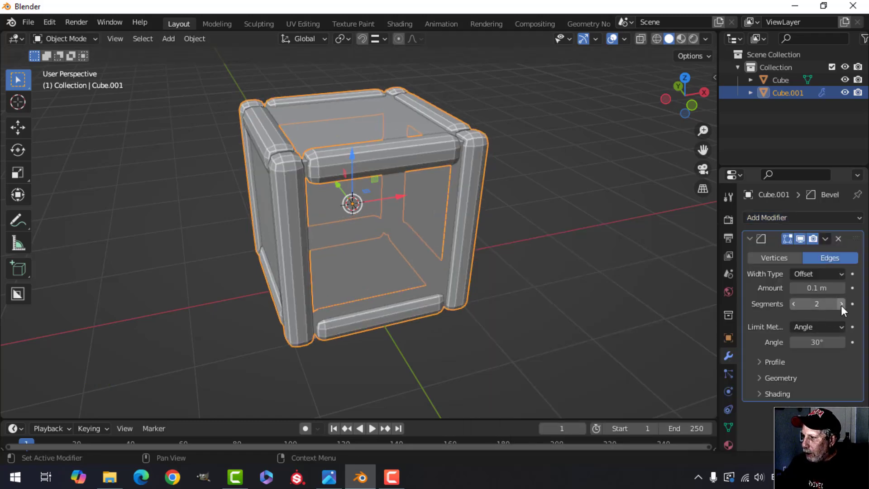
pyautogui.click(819, 288)
pyautogui.write('0.')
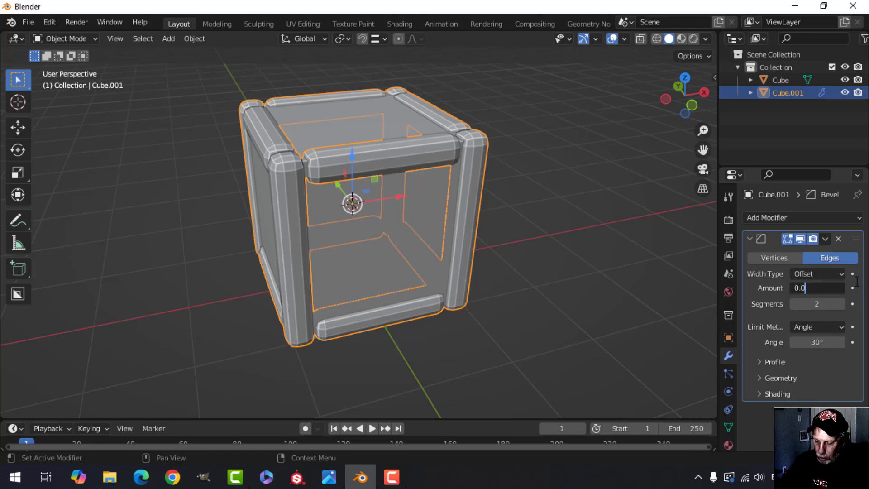
pyautogui.write('01')
pyautogui.press('Return')
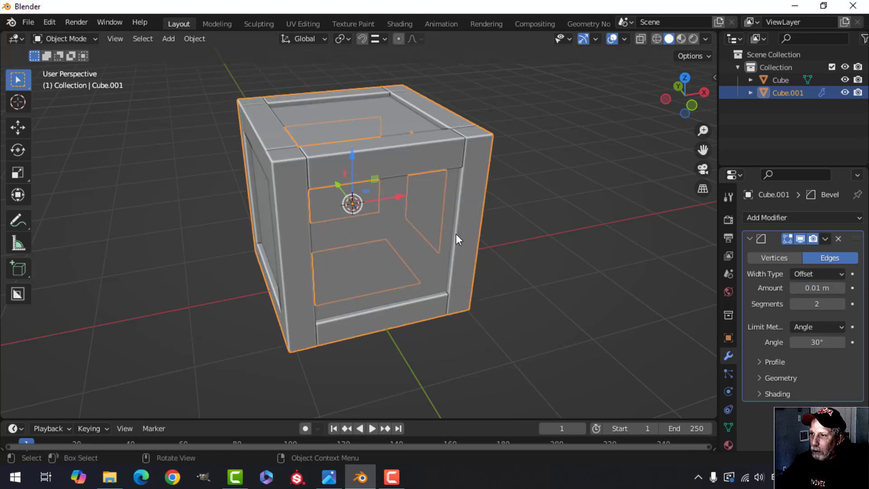
# Inspect the rounded corners up close, then reselect Cube.001 and collapse its Bevel panel.
pyautogui.hotkey('alt', 'a')
pyautogui.scroll(5, 423, 213)
pyautogui.moveTo(455, 256); pyautogui.dragTo(448, 253, button='middle')
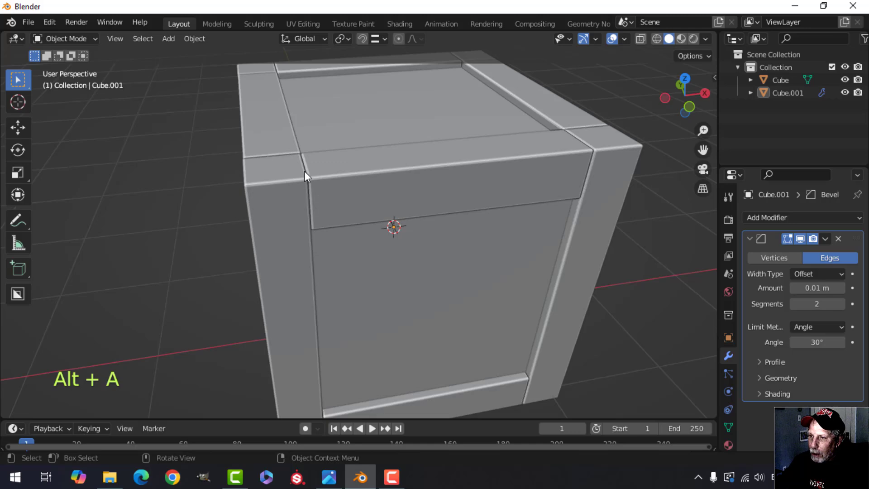
pyautogui.moveTo(502, 204); pyautogui.dragTo(424, 234, button='middle')
pyautogui.scroll(2, 411, 250)
pyautogui.moveTo(424, 233); pyautogui.dragTo(424, 240, button='middle')
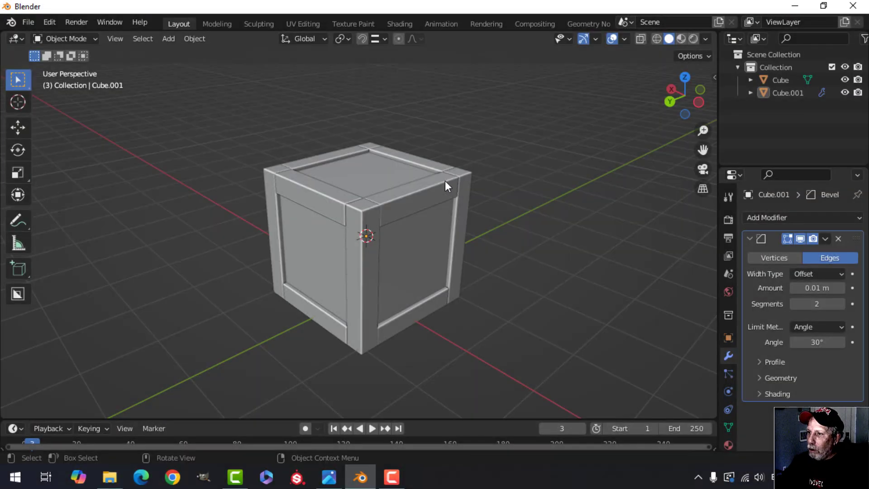
pyautogui.click(445, 181)
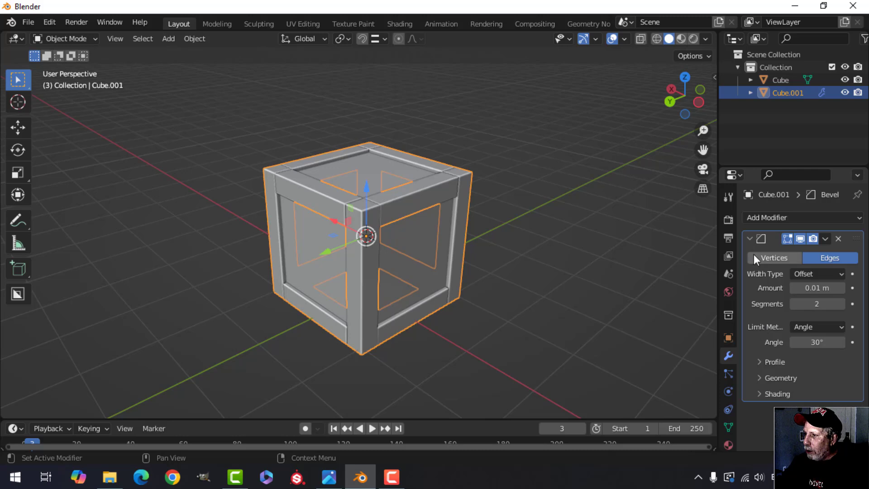
pyautogui.click(748, 238)
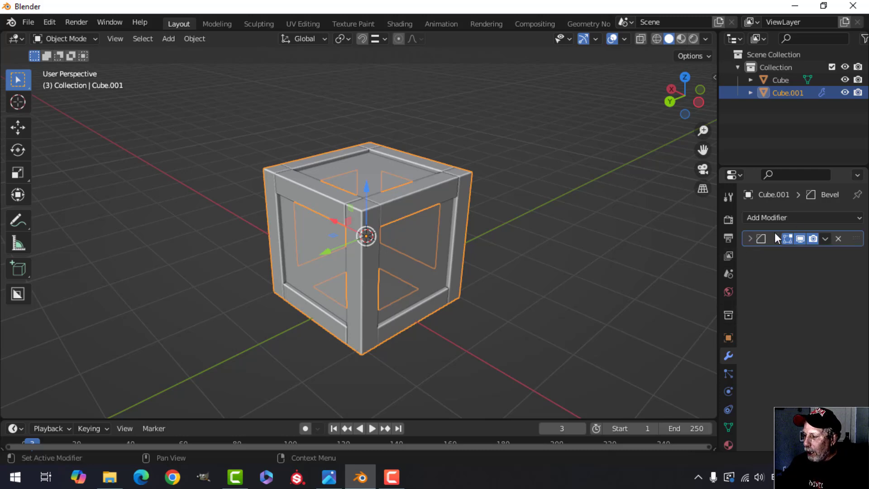
# Create a new material on the frame and name it Wood.
pyautogui.click(728, 446)
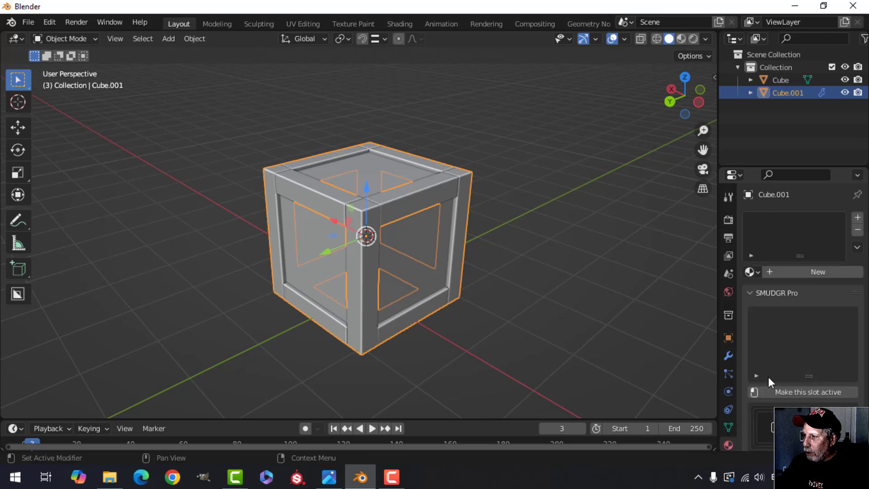
pyautogui.click(803, 271)
pyautogui.doubleClick(798, 221)
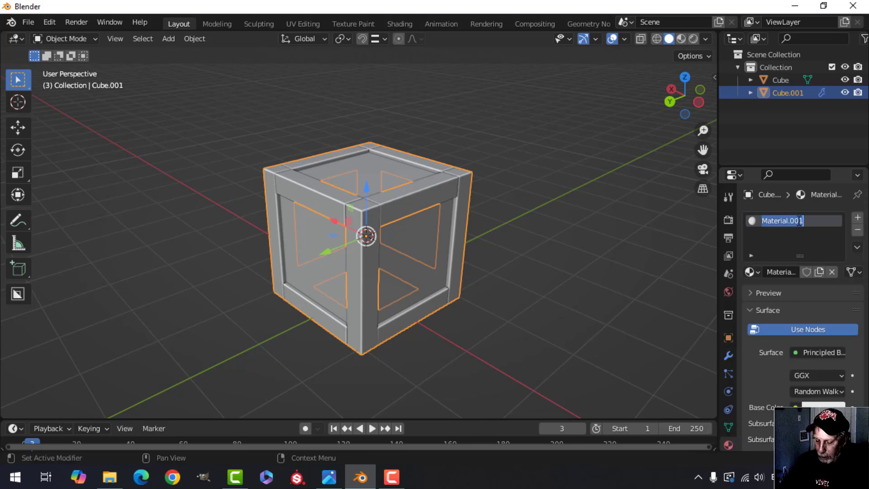
pyautogui.write('Wood')
pyautogui.press('Return')
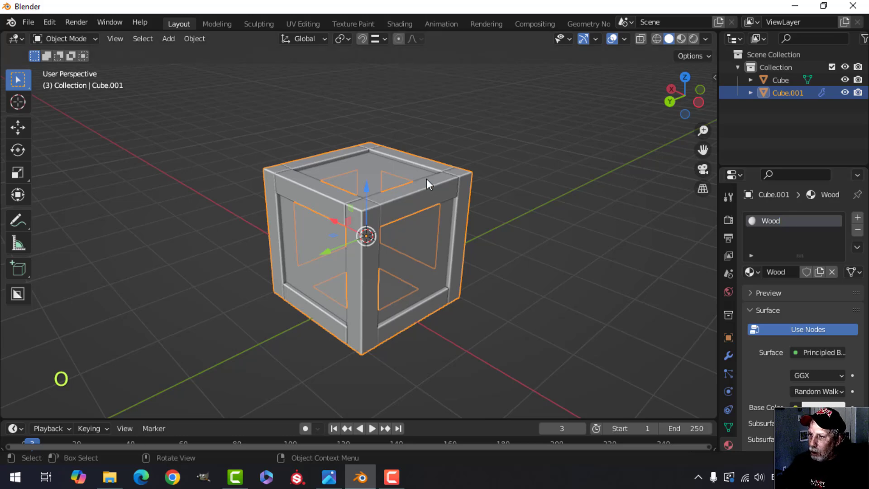
# Assign the existing Wood material to the inner Cube.
pyautogui.click(424, 243)
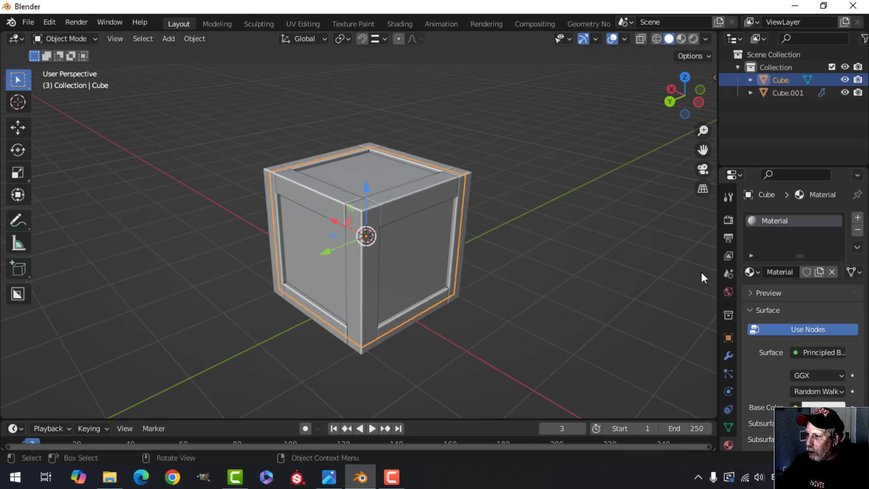
pyautogui.click(751, 271)
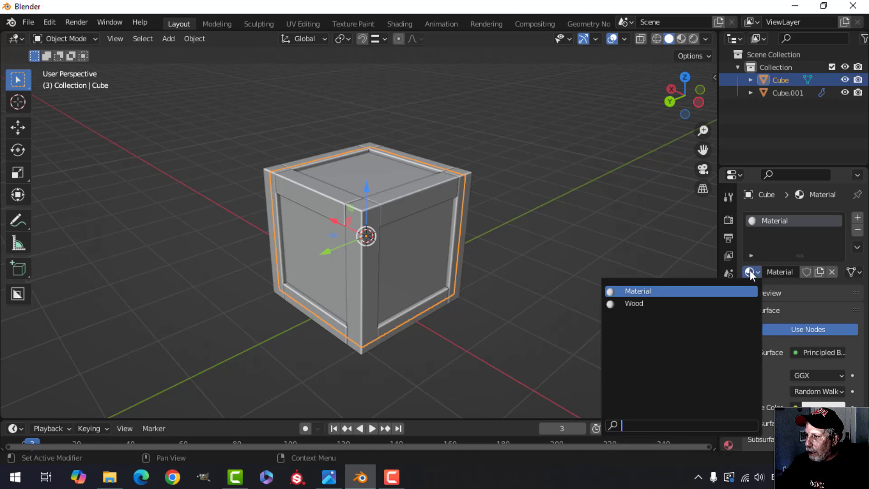
pyautogui.click(665, 302)
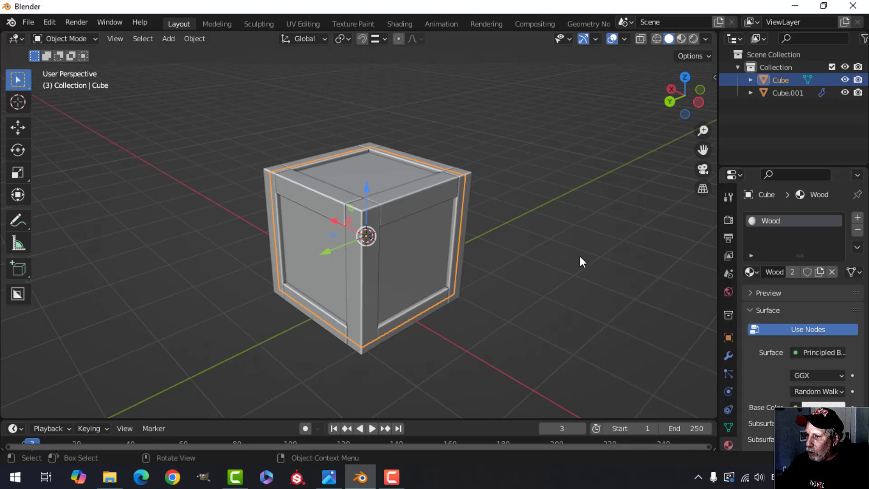
pyautogui.click(399, 24)
pyautogui.scroll(3, 469, 193)
pyautogui.click(477, 178)
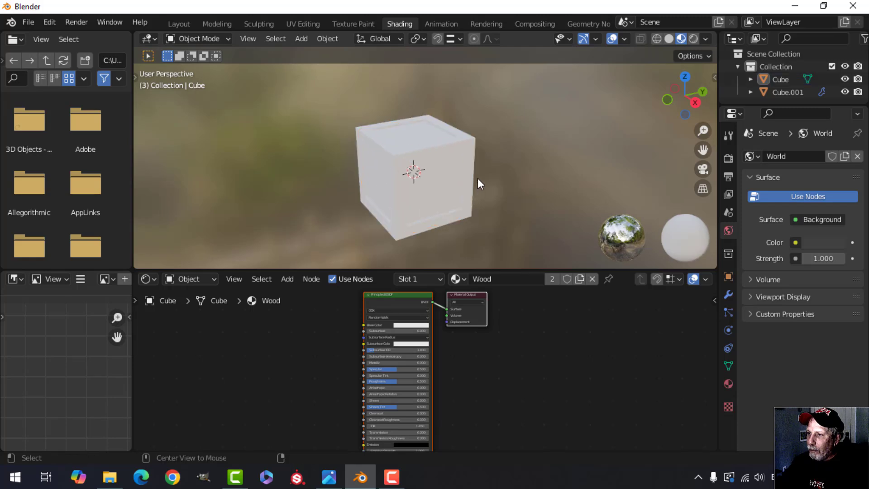
pyautogui.moveTo(477, 177); pyautogui.dragTo(526, 171, button='middle')
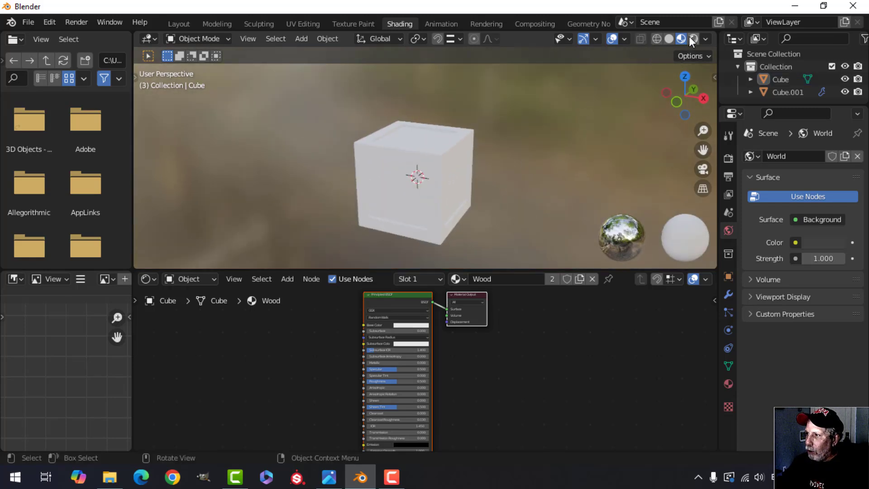
pyautogui.moveTo(568, 137); pyautogui.dragTo(498, 226, button='middle')
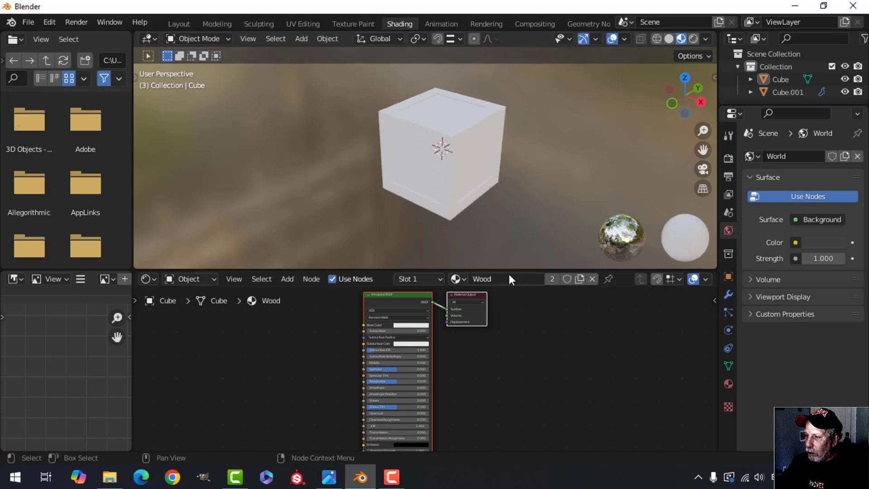
pyautogui.click(402, 296)
pyautogui.scroll(-1, 552, 334)
pyautogui.moveTo(510, 320); pyautogui.dragTo(560, 336, button='middle')
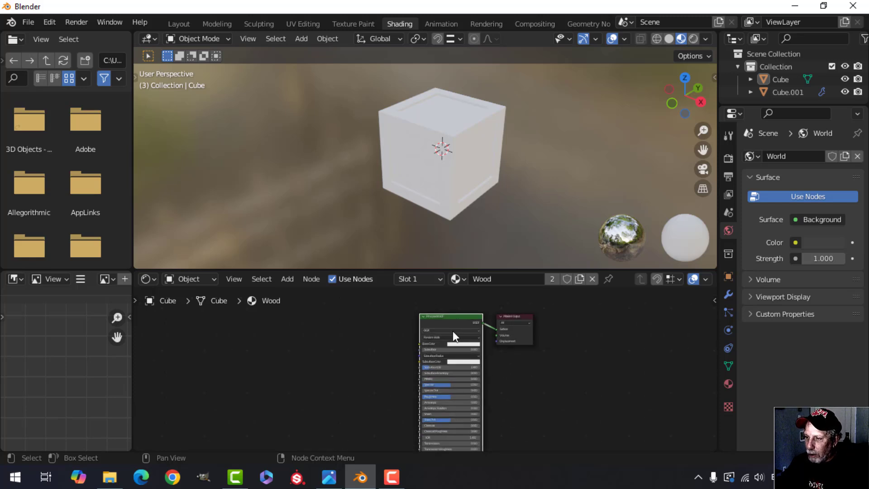
pyautogui.scroll(2, 452, 333)
pyautogui.moveTo(466, 269); pyautogui.dragTo(459, 216)
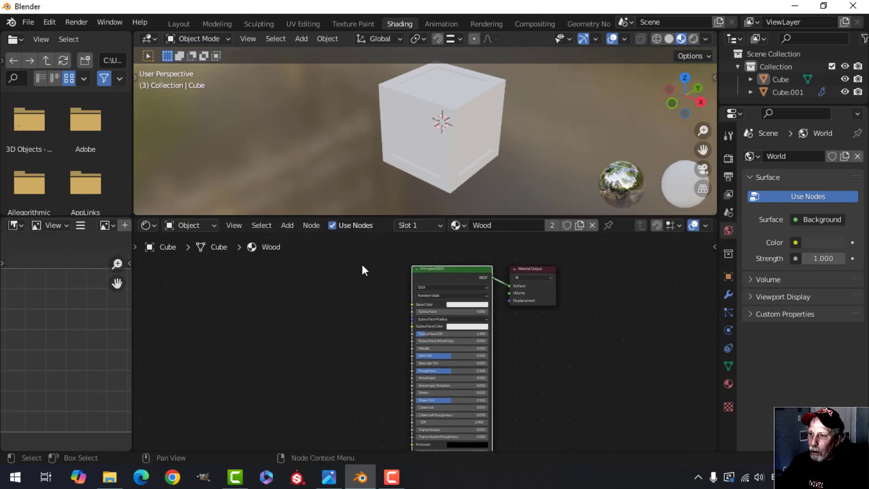
pyautogui.click(50, 21)
pyautogui.click(86, 205)
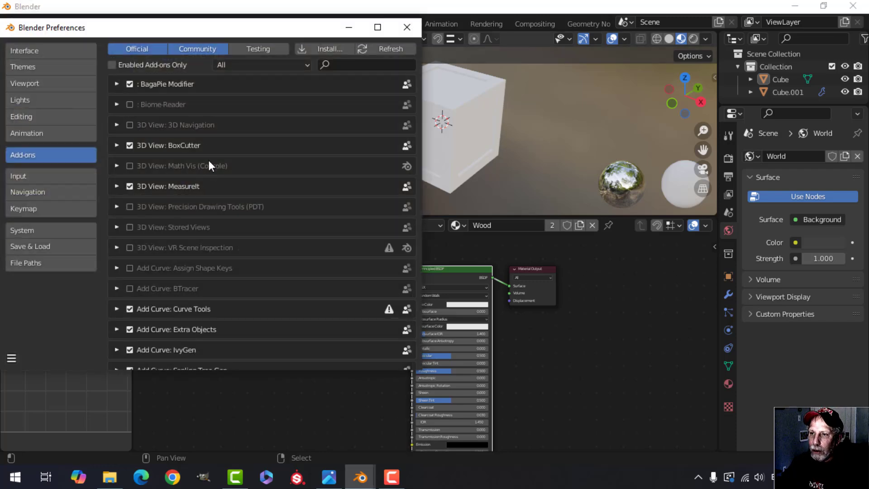
pyautogui.click(350, 68)
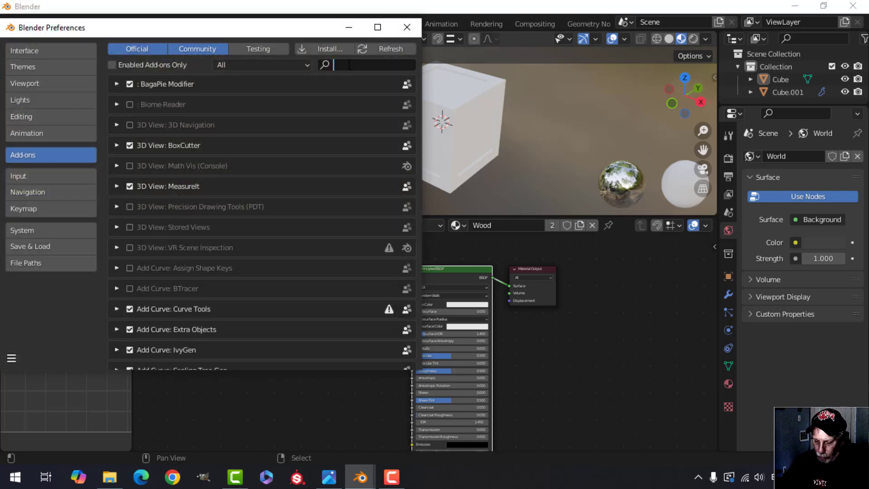
pyautogui.write('nod')
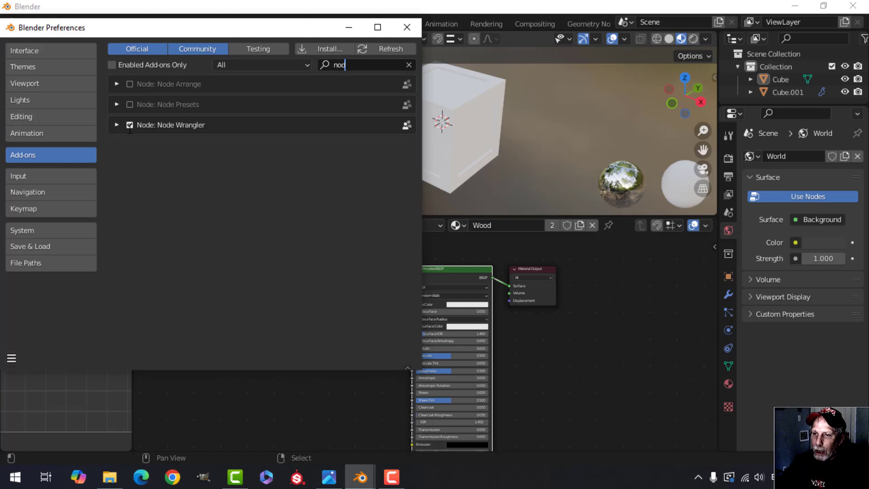
pyautogui.click(410, 25)
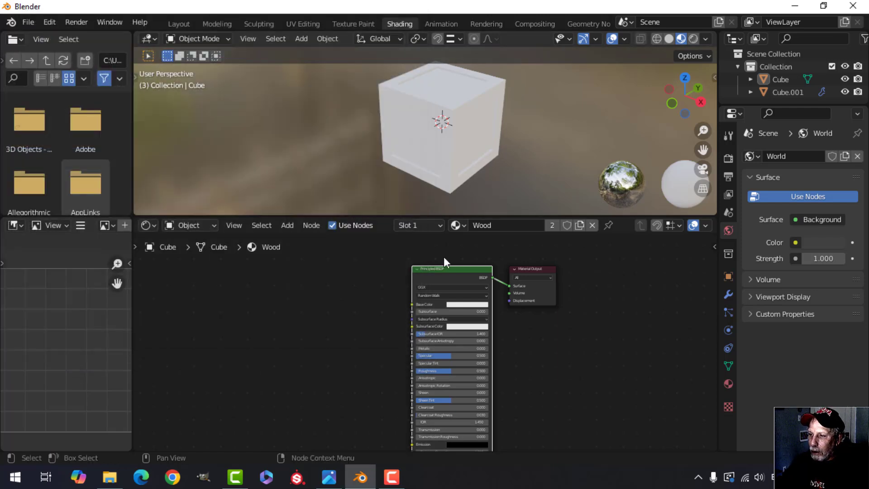
# Add Texture Coordinate, Mapping and Image Texture nodes via Ctrl+T and move them left of the BSDF.
pyautogui.hotkey('ctrl', 't')
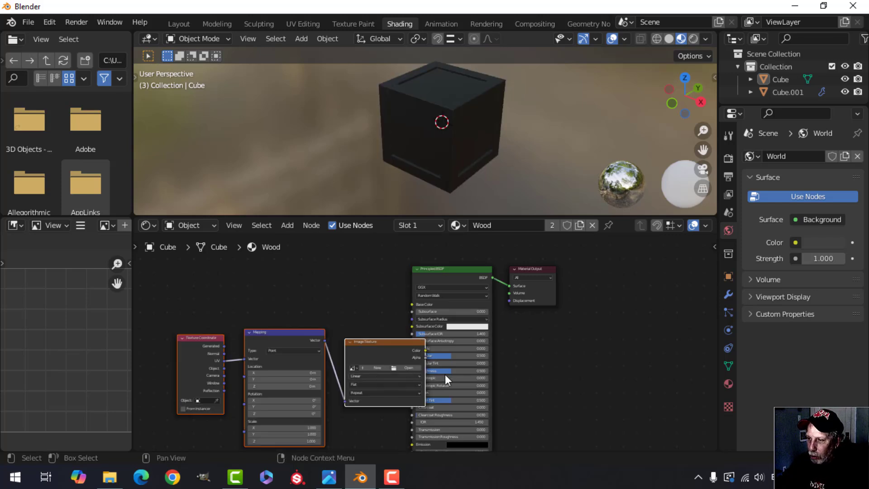
pyautogui.press('g')
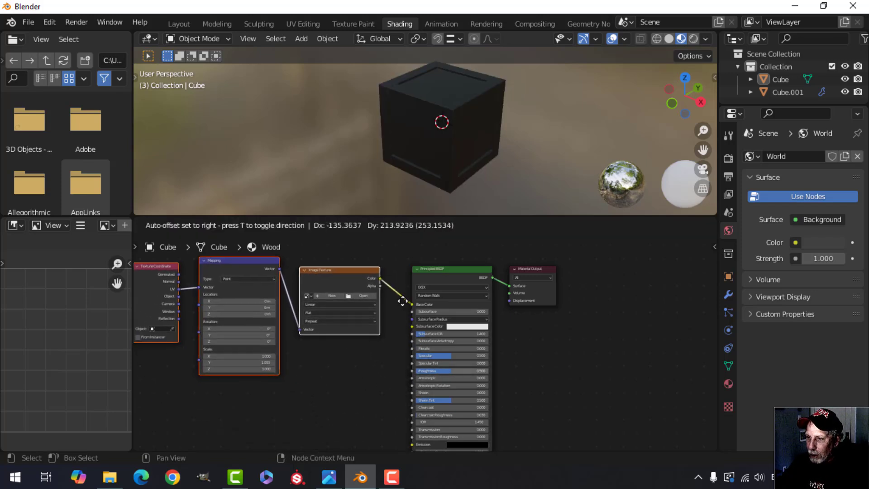
pyautogui.click(290, 288)
pyautogui.moveTo(374, 319); pyautogui.dragTo(505, 338, button='middle')
pyautogui.scroll(1, 421, 349)
pyautogui.moveTo(421, 349); pyautogui.dragTo(572, 378, button='middle')
pyautogui.scroll(4, 264, 368)
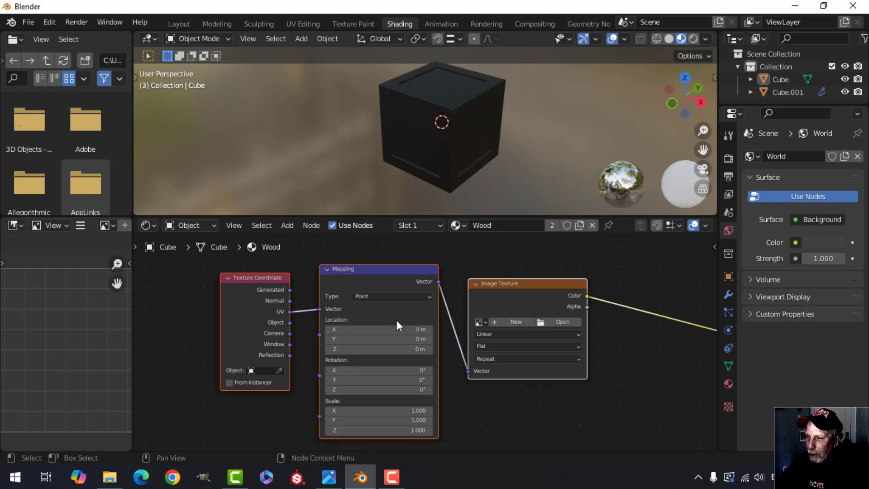
pyautogui.moveTo(590, 353); pyautogui.dragTo(490, 354, button='middle')
pyautogui.scroll(2, 520, 360)
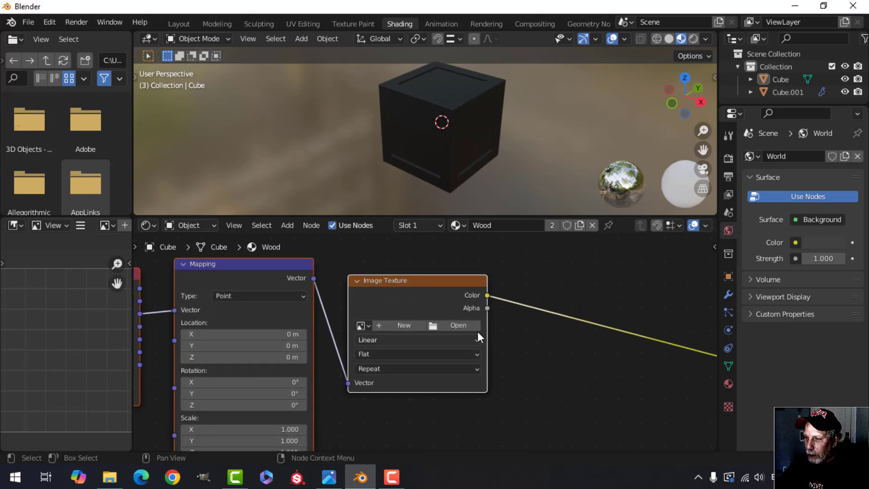
# Load '124_old wood plank PBR texture-seamless.jpg' into the Image Texture node and view the planked crate.
pyautogui.click(461, 324)
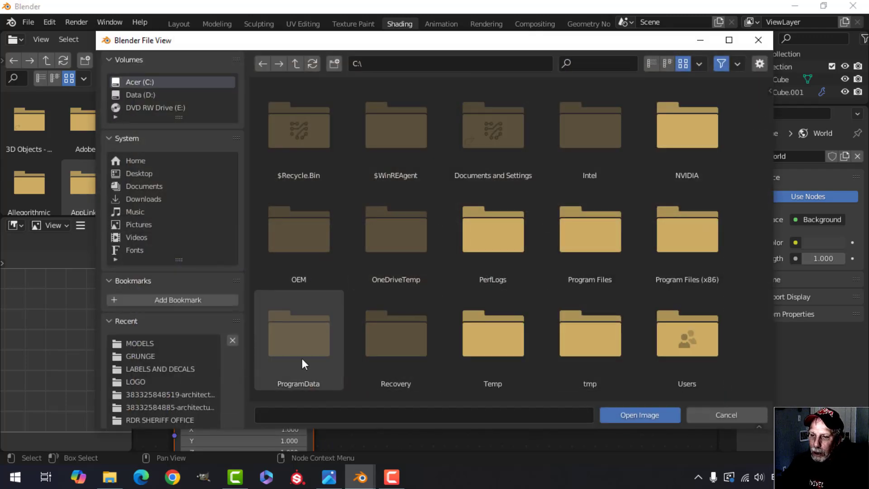
pyautogui.click(164, 396)
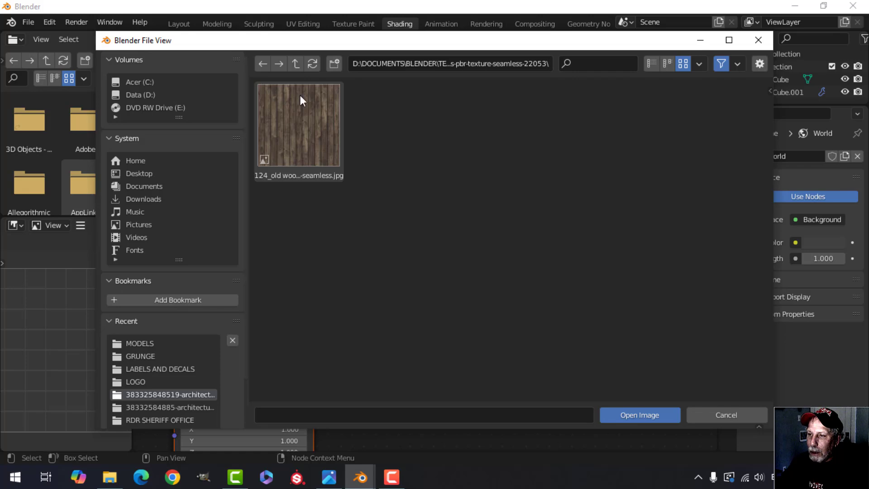
pyautogui.click(300, 119)
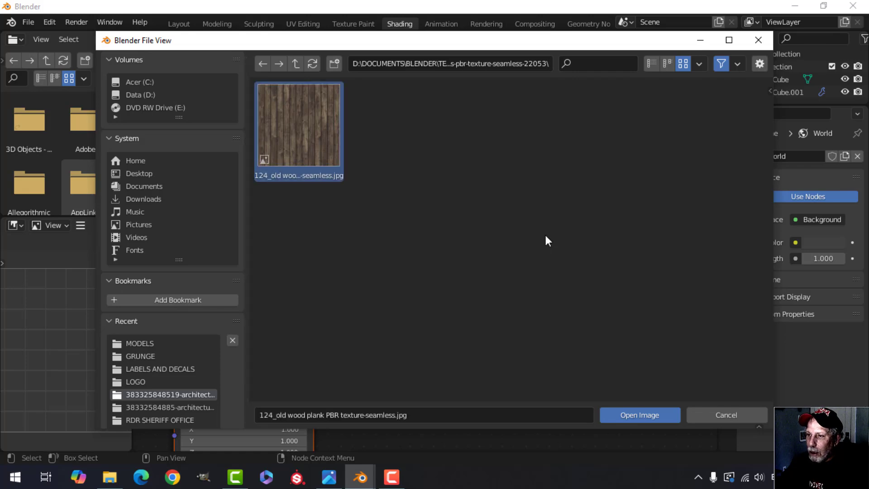
pyautogui.click(642, 412)
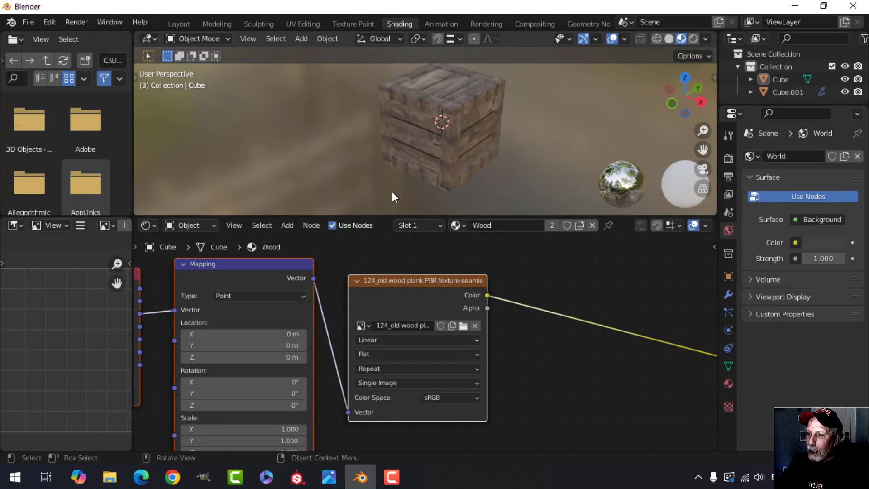
pyautogui.scroll(-1, 471, 149)
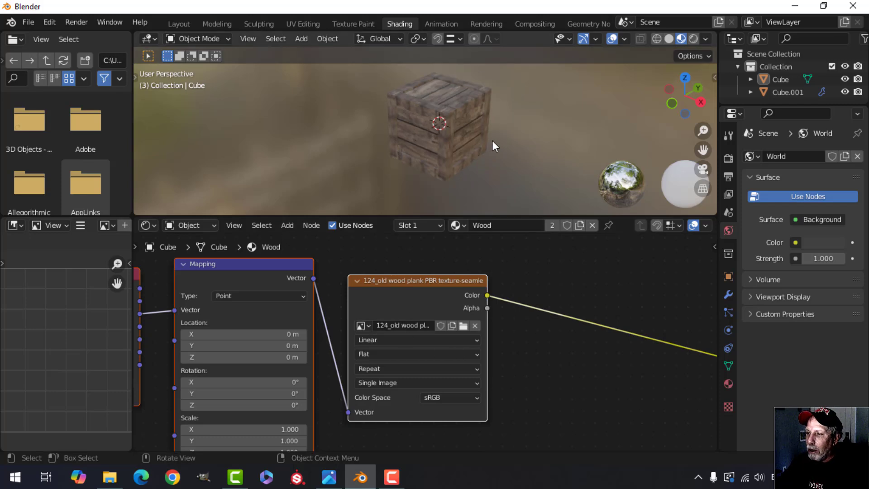
pyautogui.moveTo(492, 140); pyautogui.dragTo(474, 153, button='middle')
pyautogui.scroll(3, 442, 166)
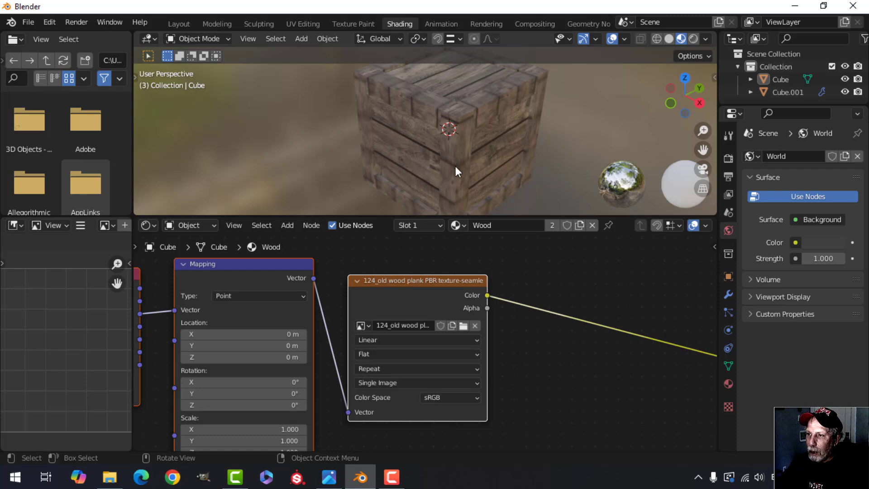
# Switch to the UV Editing workspace with Material Preview shading on the crate.
pyautogui.click(303, 23)
pyautogui.scroll(-5, 189, 251)
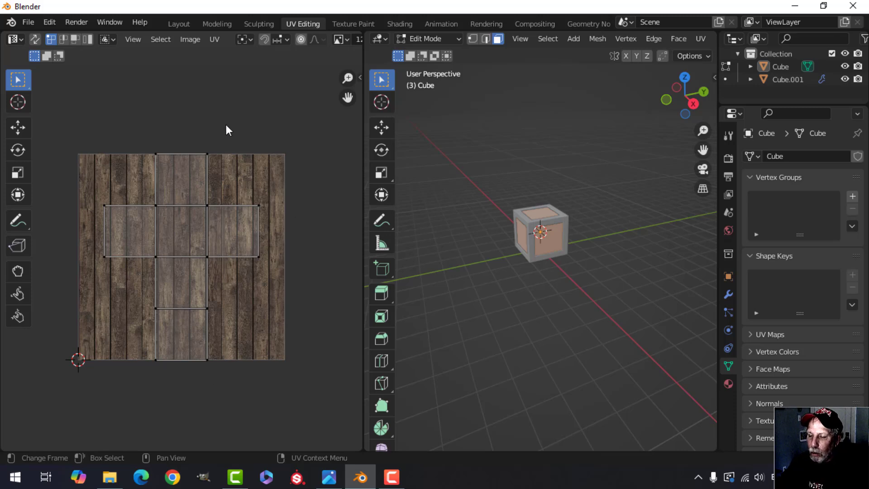
pyautogui.scroll(3, 575, 270)
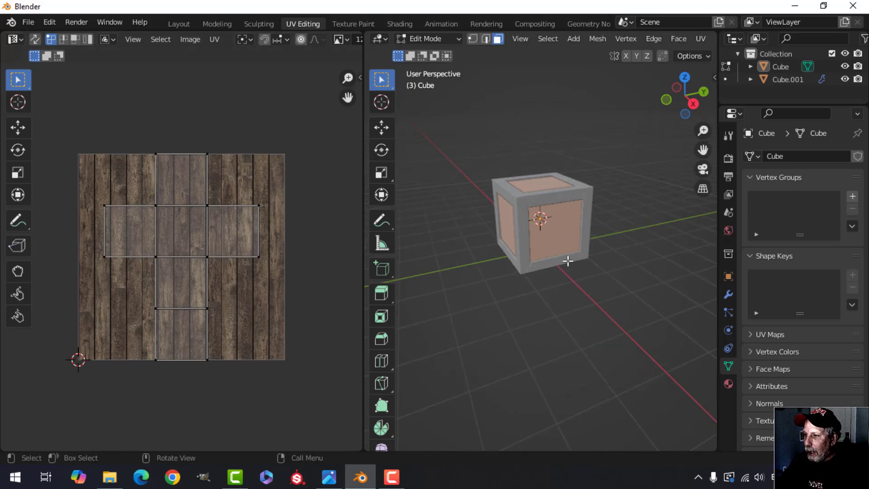
pyautogui.scroll(-10, 667, 34)
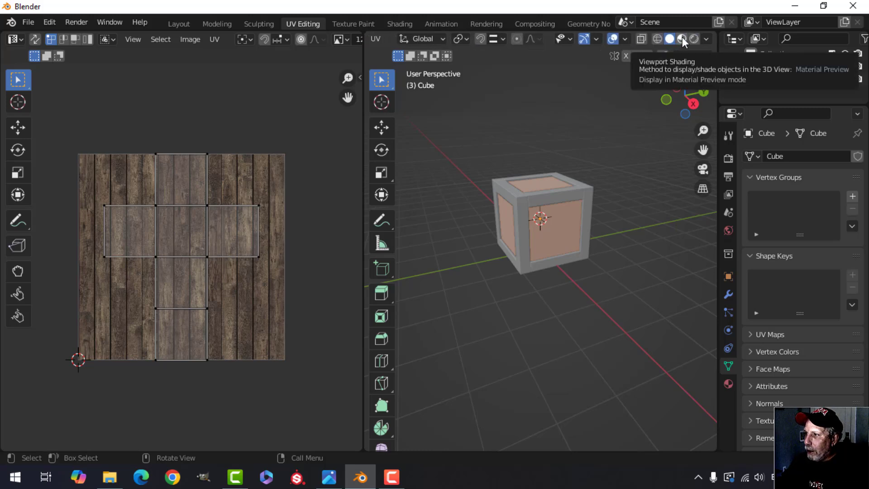
pyautogui.click(682, 37)
pyautogui.scroll(3, 567, 252)
pyautogui.moveTo(566, 252); pyautogui.dragTo(602, 248, button='middle')
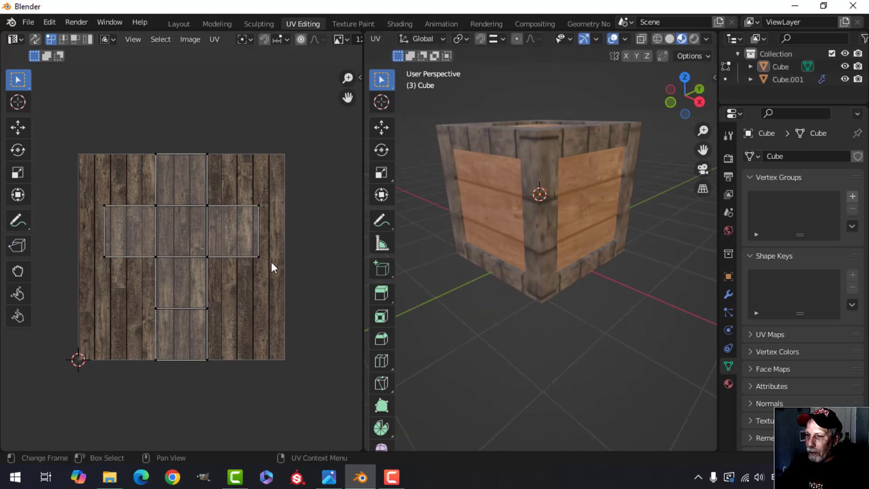
# Select all of the crate's UV islands and scale them up.
pyautogui.press('a')
pyautogui.moveTo(537, 225); pyautogui.dragTo(468, 250, button='middle')
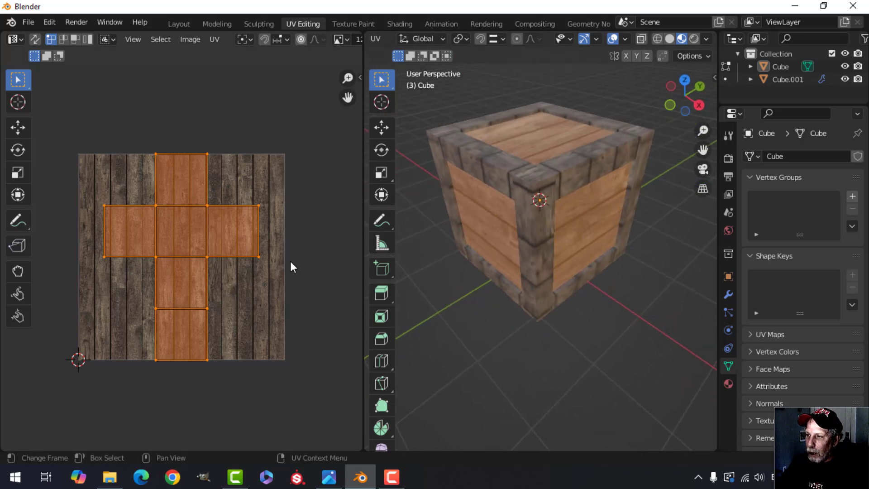
pyautogui.press('s')
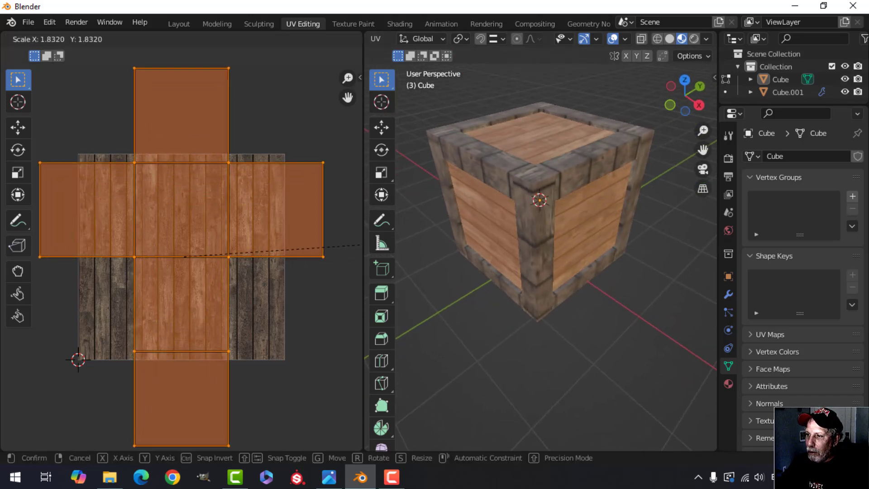
pyautogui.click(21, 245)
pyautogui.moveTo(421, 233); pyautogui.dragTo(493, 209, button='middle')
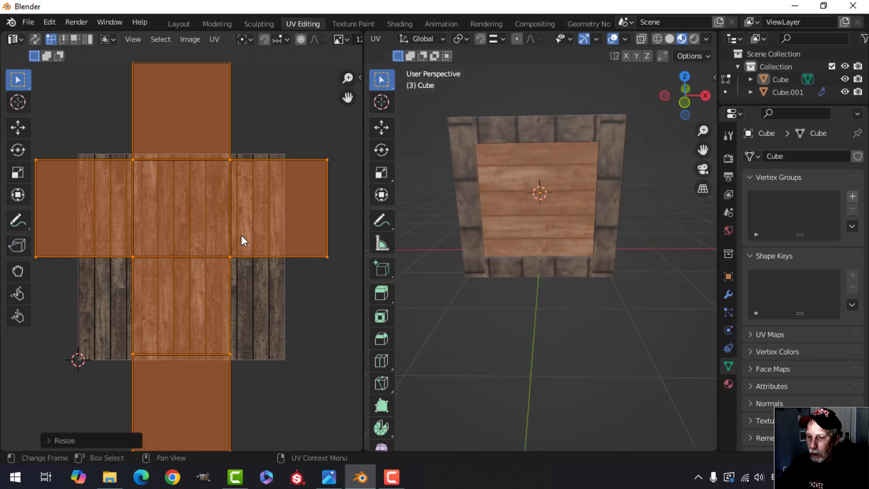
# Rotate the UVs 90° and enlarge them slightly, then return to Object Mode.
pyautogui.press('r')
pyautogui.press('9')
pyautogui.press('0')
pyautogui.press('Return')
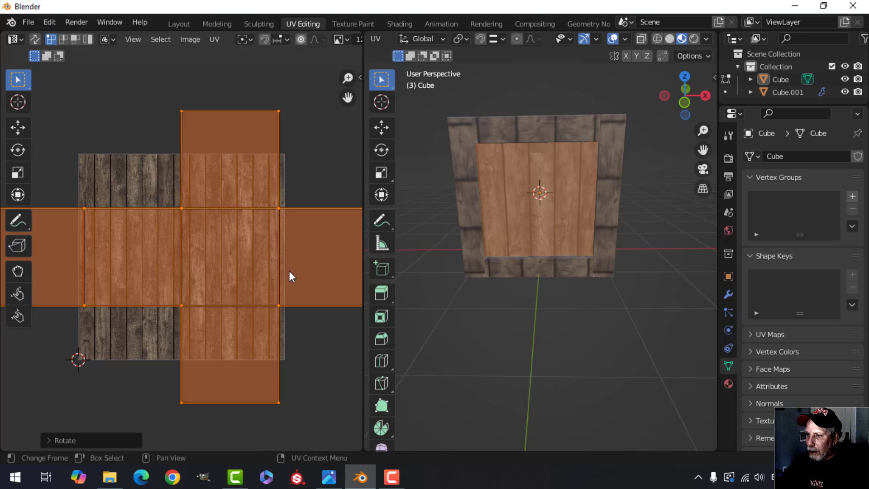
pyautogui.press('s')
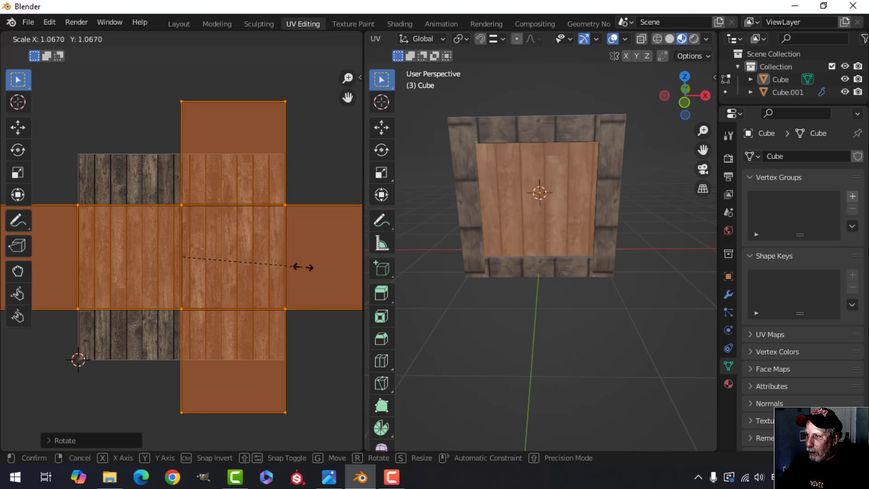
pyautogui.click(306, 266)
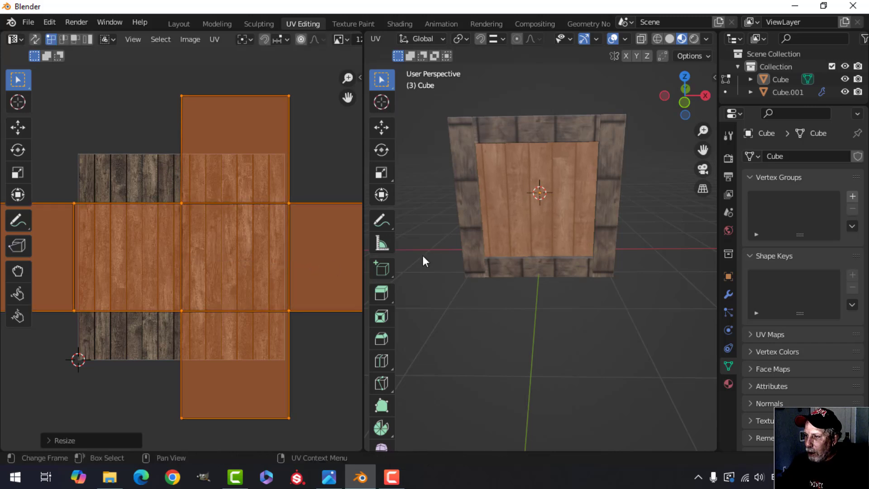
pyautogui.moveTo(422, 256); pyautogui.dragTo(520, 194, button='middle')
pyautogui.press('Tab')
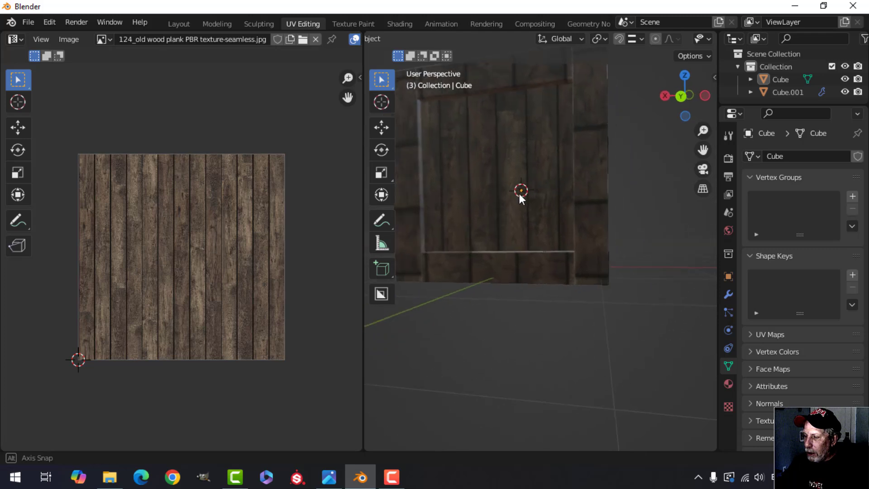
# Select the crate and raise the Wood material's roughness for a duller finish.
pyautogui.scroll(5, 527, 214)
pyautogui.scroll(-5, 529, 233)
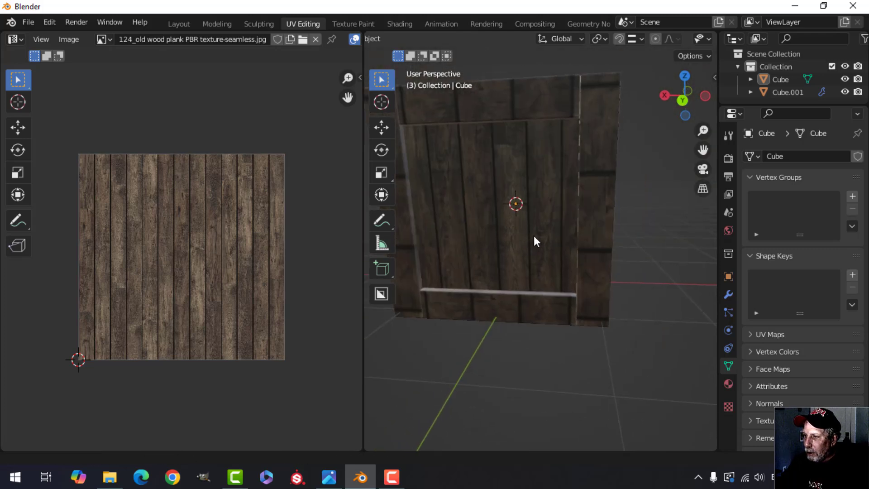
pyautogui.moveTo(534, 235); pyautogui.dragTo(604, 257, button='middle')
pyautogui.scroll(-3, 519, 228)
pyautogui.click(552, 202)
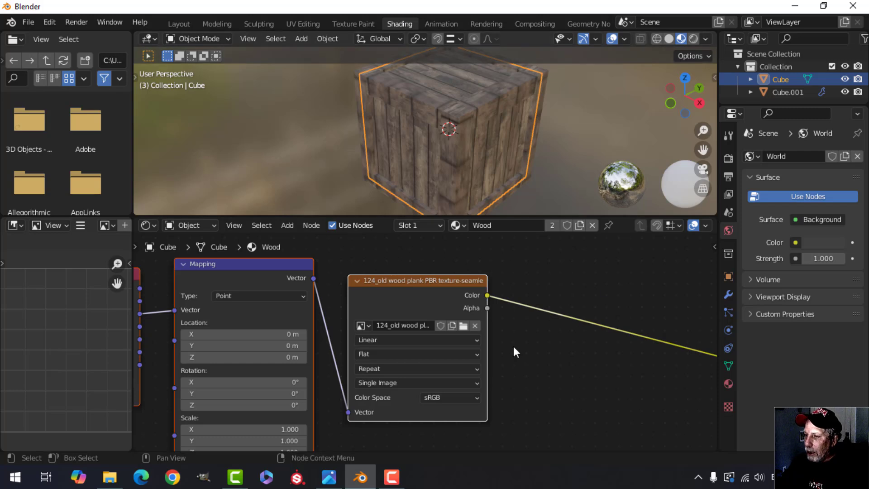
pyautogui.scroll(-4, 515, 348)
pyautogui.moveTo(588, 342); pyautogui.dragTo(340, 192, button='middle')
pyautogui.scroll(1, 549, 349)
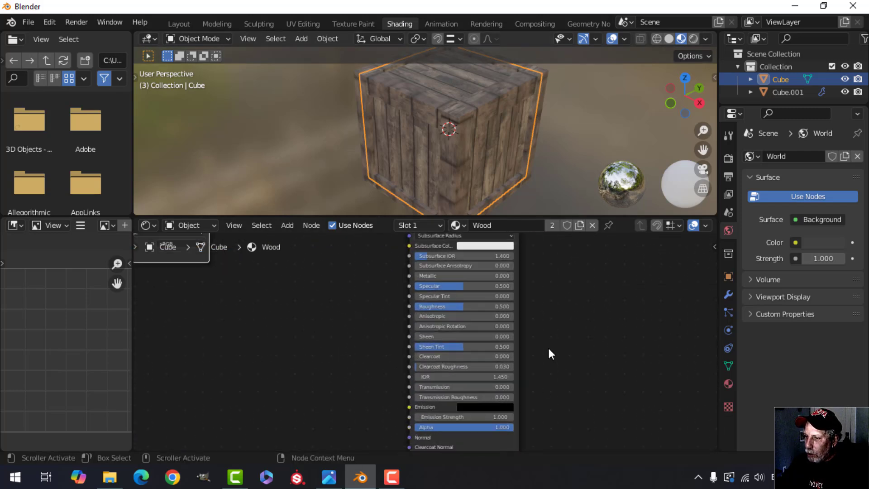
pyautogui.scroll(3, 549, 371)
pyautogui.moveTo(476, 341); pyautogui.dragTo(516, 341)
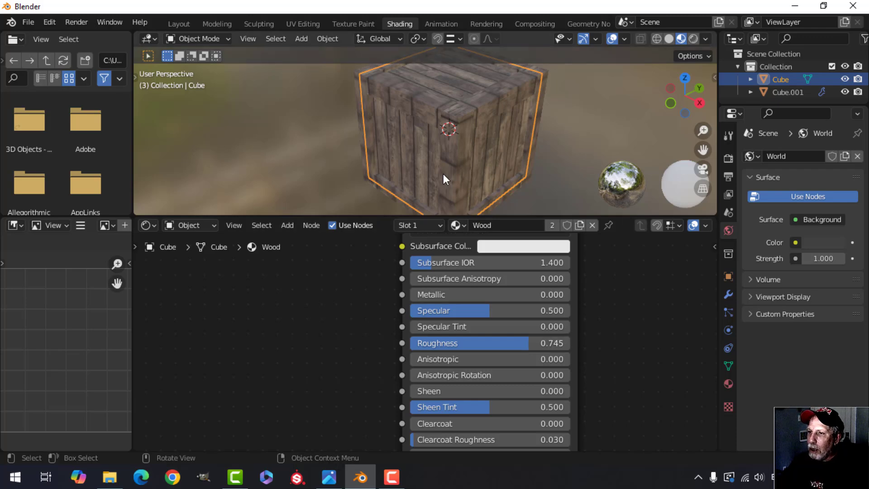
# In the Layout workspace, deselect everything and view the crate in Material Preview.
pyautogui.click(177, 24)
pyautogui.hotkey('alt', 'a')
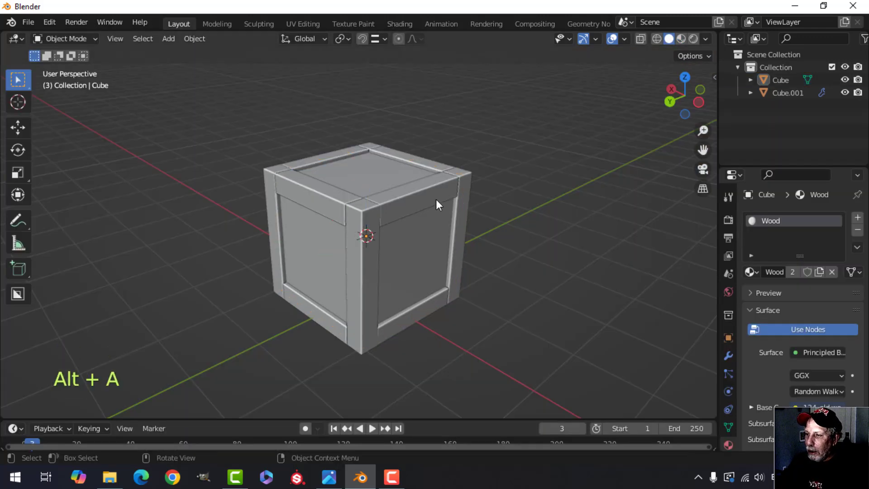
pyautogui.click(681, 40)
pyautogui.scroll(2, 424, 205)
pyautogui.keyDown('shift'); pyautogui.moveTo(424, 204); pyautogui.dragTo(434, 197, button='middle'); pyautogui.keyUp('shift')
pyautogui.moveTo(434, 198); pyautogui.dragTo(440, 182, button='middle')
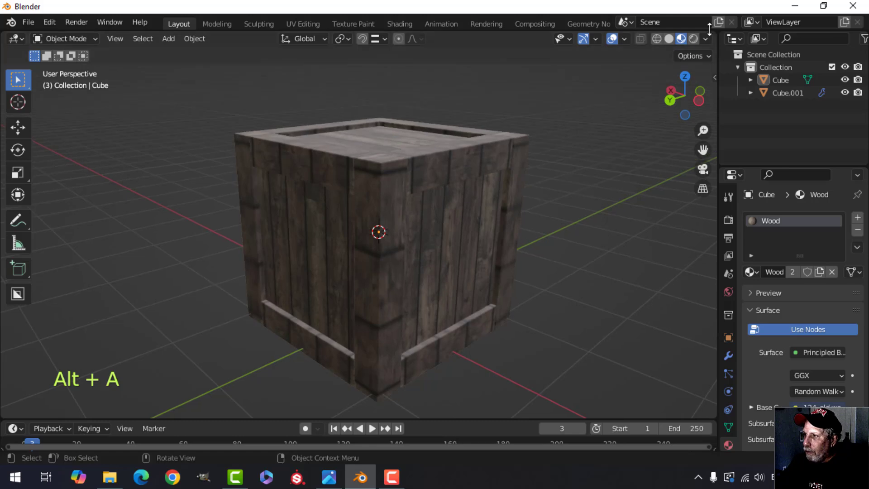
# Try two different HDRI lighting environments for the preview, then return to UV Editing.
pyautogui.click(705, 38)
pyautogui.click(699, 145)
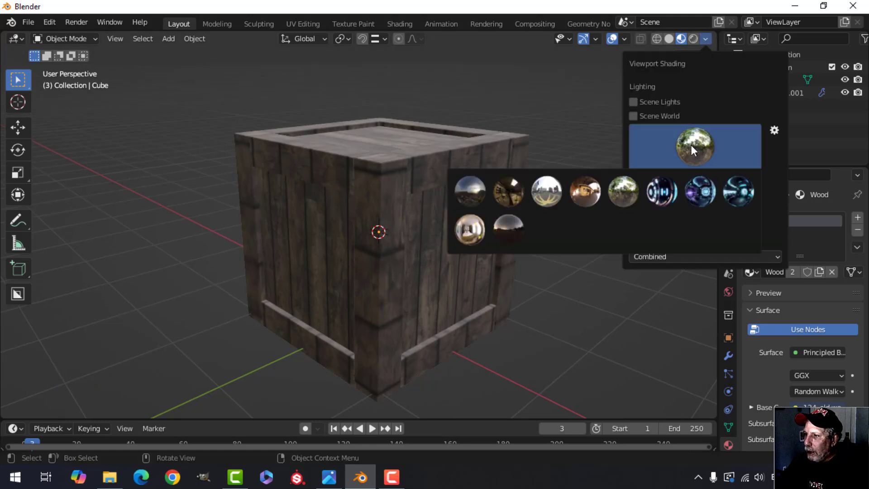
pyautogui.click(585, 190)
pyautogui.moveTo(474, 166); pyautogui.dragTo(511, 165, button='middle')
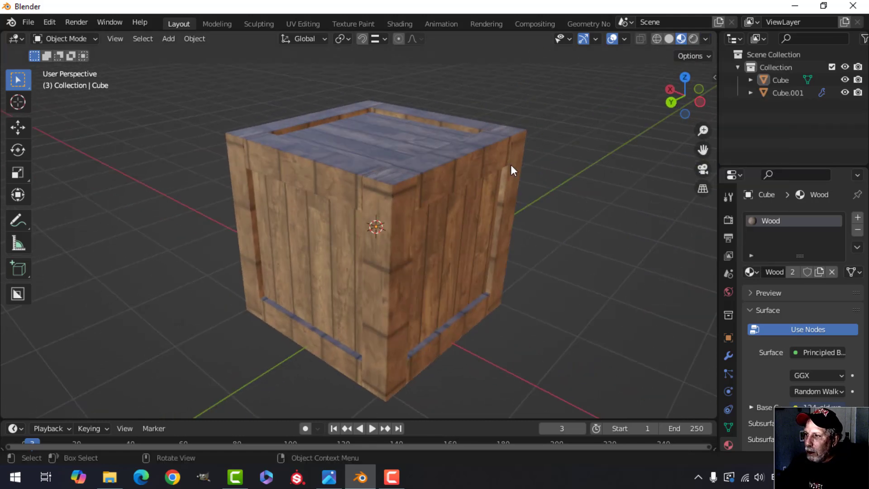
pyautogui.click(706, 38)
pyautogui.click(715, 146)
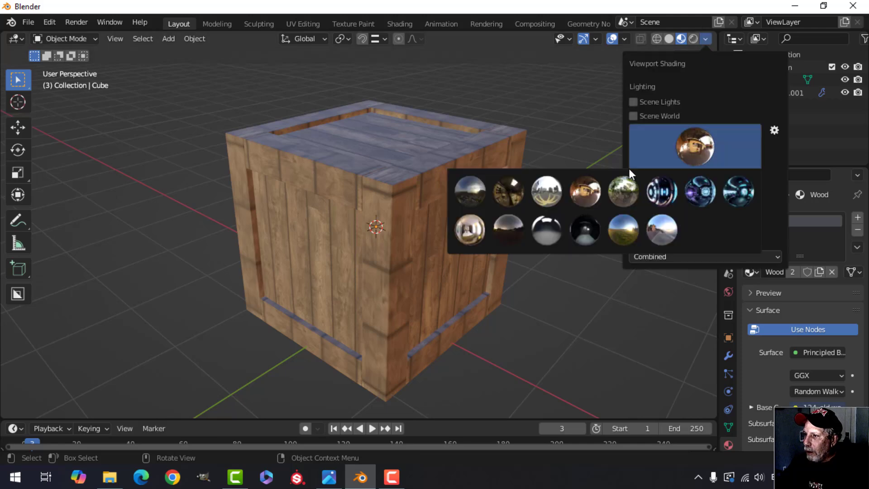
pyautogui.click(479, 235)
pyautogui.moveTo(472, 204)
pyautogui.mouseDown(button='middle')
pyautogui.moveTo(493, 188)
pyautogui.moveTo(457, 201)
pyautogui.mouseUp(button='middle')
pyautogui.click(291, 24)
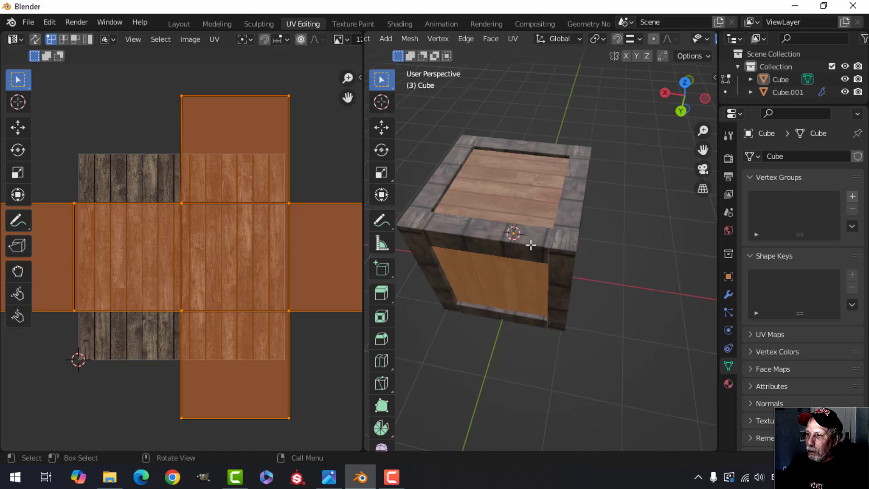
# Smart UV Project all of frame Cube.001's faces with a 66° angle limit, splitting its boards into strip islands.
pyautogui.moveTo(531, 245); pyautogui.dragTo(568, 244, button='middle')
pyautogui.press('Tab')
pyautogui.click(540, 214)
pyautogui.scroll(-1, 570, 232)
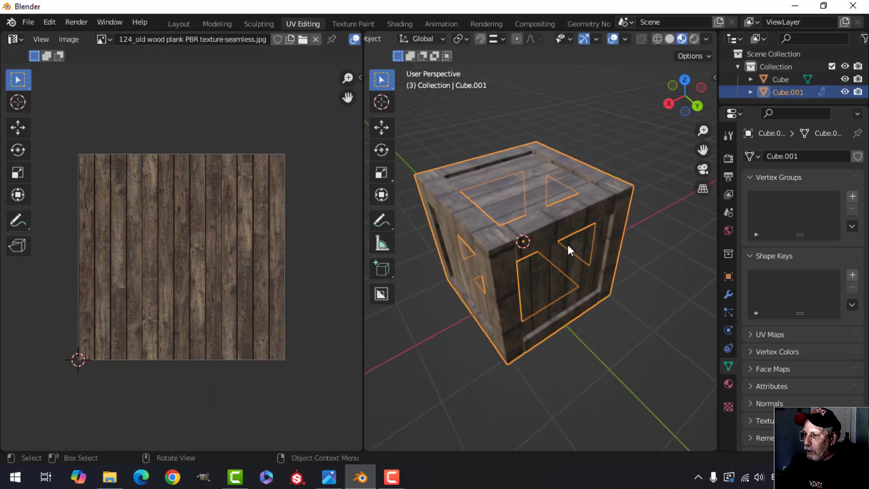
pyautogui.press('Tab')
pyautogui.press('a')
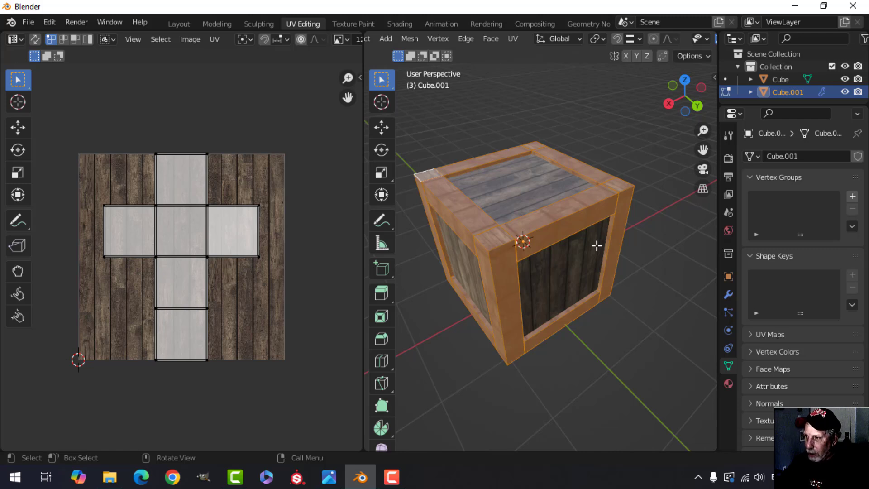
pyautogui.press('u')
pyautogui.click(586, 263)
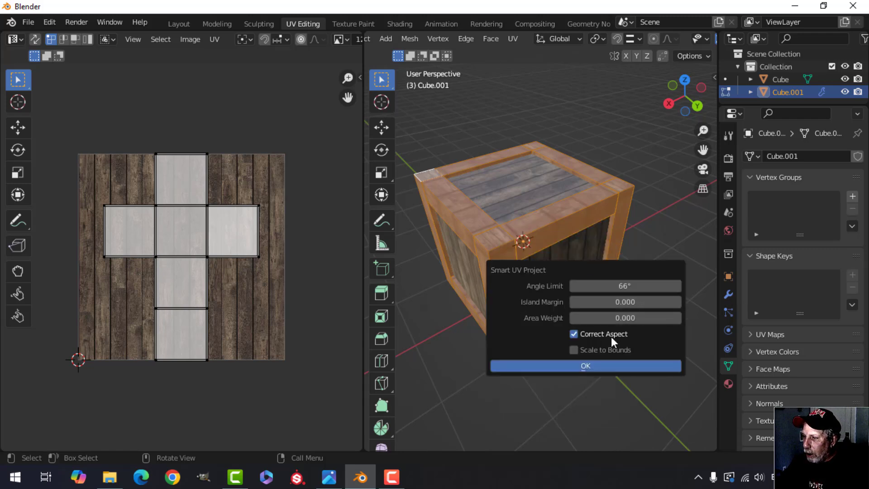
pyautogui.click(587, 366)
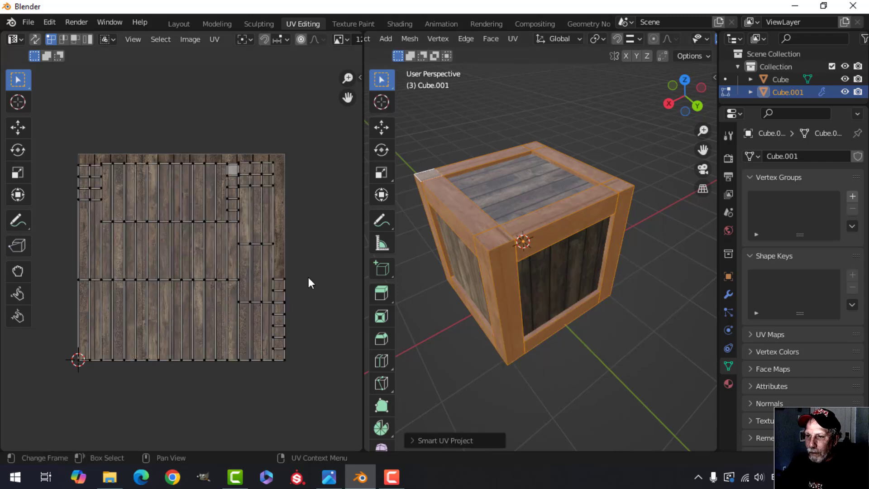
# Move the frame's top rim board UV island onto a different wood plank.
pyautogui.press('a')
pyautogui.scroll(2, 267, 262)
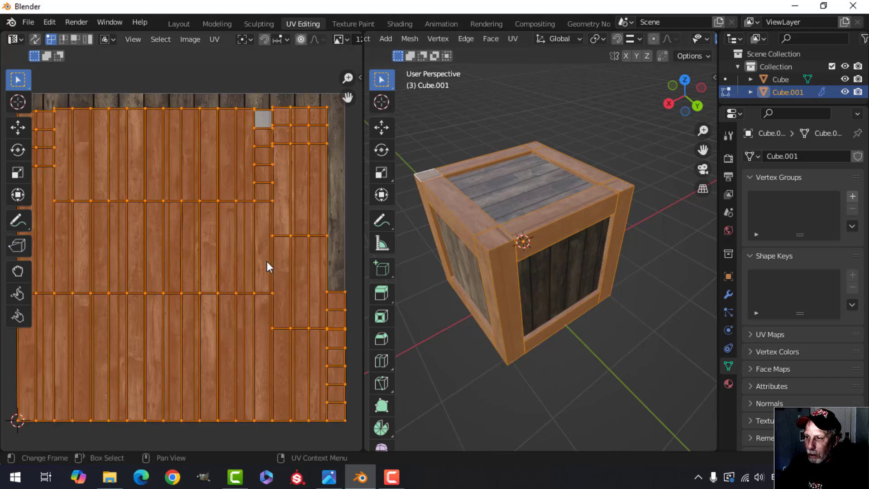
pyautogui.scroll(-2, 267, 262)
pyautogui.hotkey('alt', 'a')
pyautogui.moveTo(561, 277); pyautogui.dragTo(552, 247, button='middle')
pyautogui.scroll(3, 571, 283)
pyautogui.click(589, 244)
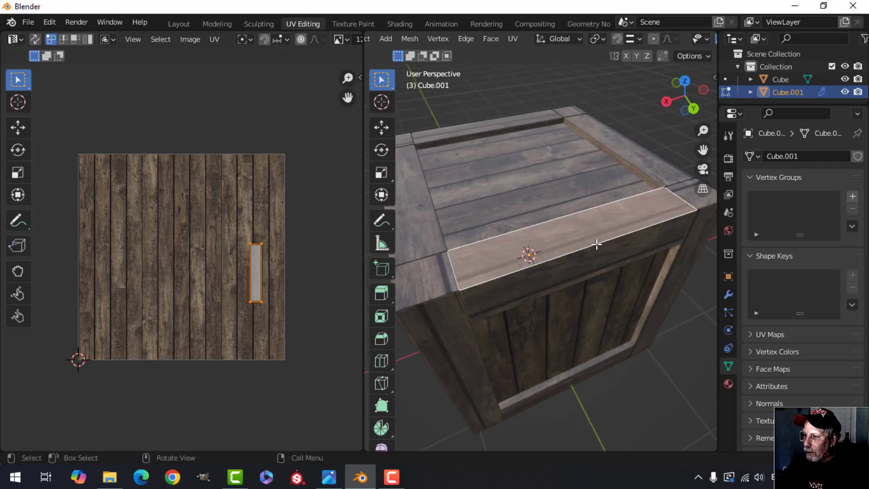
pyautogui.scroll(4, 537, 277)
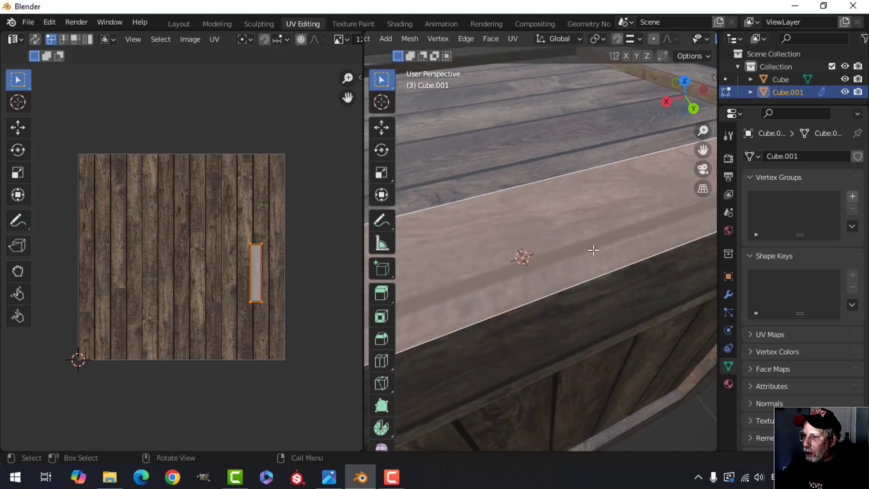
pyautogui.scroll(-2, 520, 265)
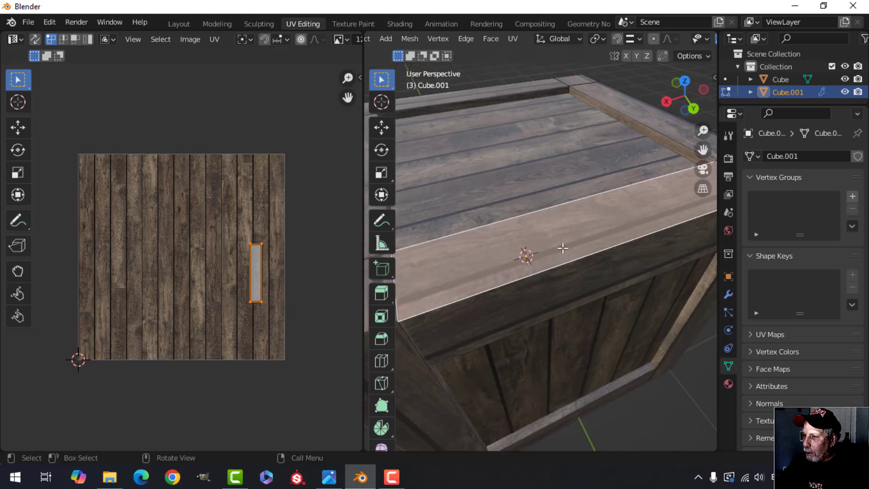
pyautogui.scroll(3, 282, 300)
pyautogui.moveTo(285, 284); pyautogui.dragTo(180, 270, button='middle')
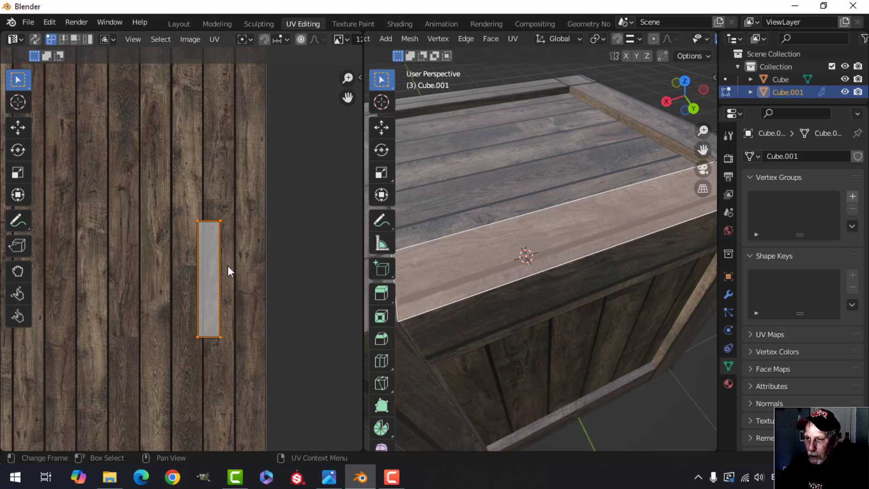
pyautogui.press('g')
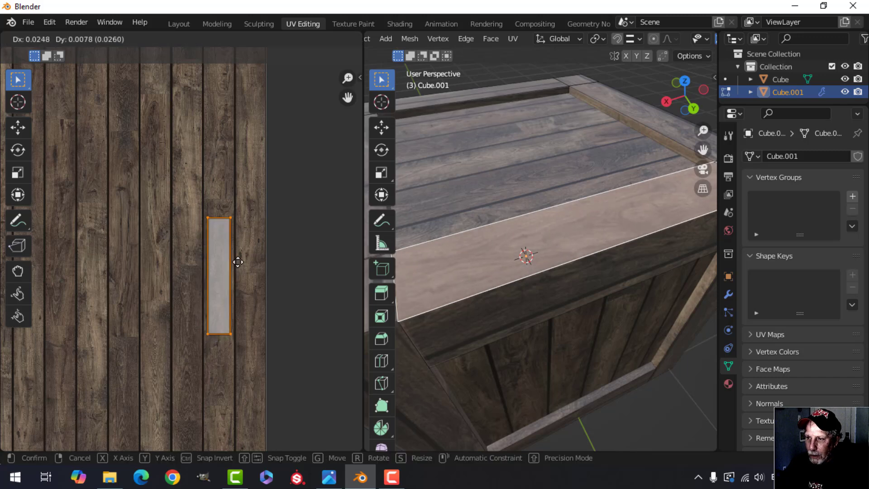
pyautogui.click(238, 262)
# Check the crate body's front panel face from the front view.
pyautogui.press('Tab')
pyautogui.moveTo(643, 286); pyautogui.dragTo(599, 246, button='middle')
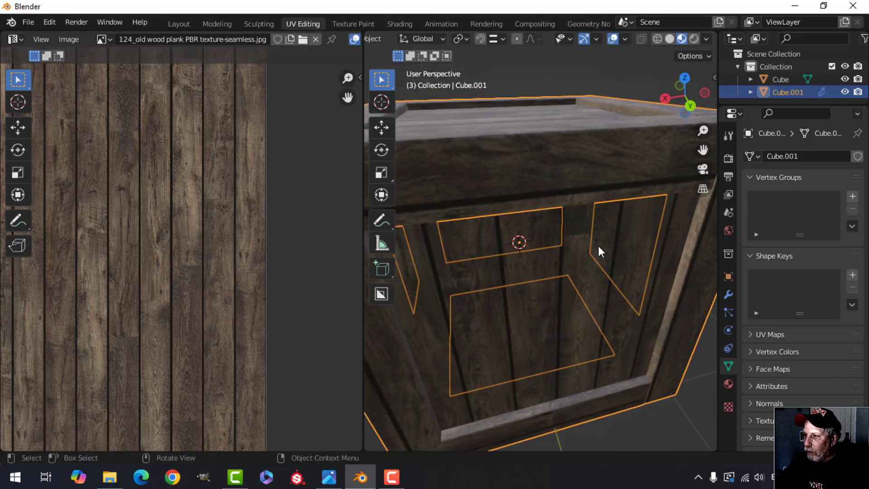
pyautogui.keyDown('shift'); pyautogui.moveTo(529, 189); pyautogui.dragTo(533, 208, button='middle'); pyautogui.keyUp('shift')
pyautogui.click(547, 238)
pyautogui.press('Tab')
pyautogui.click(548, 264)
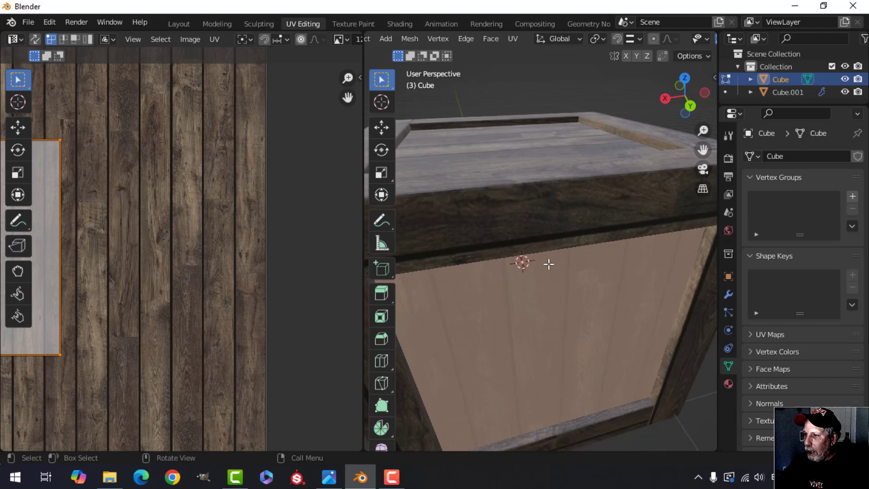
pyautogui.press('Tab')
# Shift the frame's front top rim board UV island onto another plank and inspect the result.
pyautogui.click(531, 210)
pyautogui.press('Tab')
pyautogui.click(531, 210)
pyautogui.scroll(-1, 232, 201)
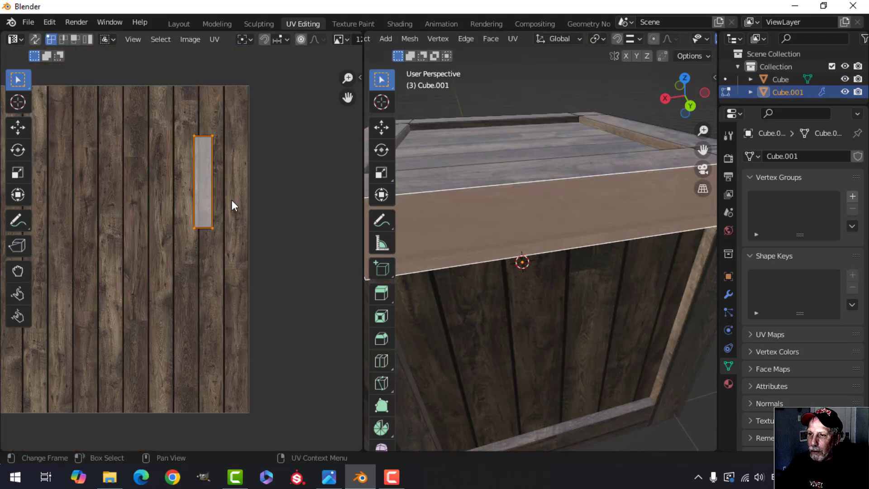
pyautogui.scroll(1, 232, 206)
pyautogui.press('g')
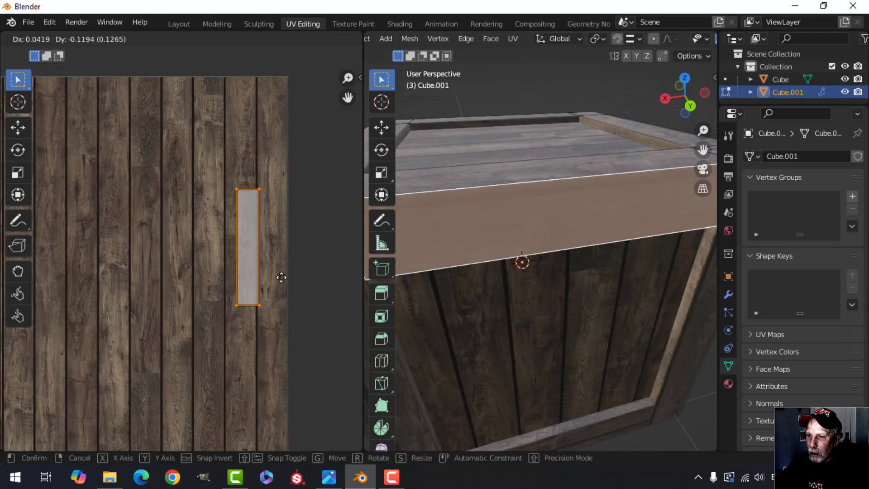
pyautogui.click(276, 271)
pyautogui.press('Tab')
pyautogui.moveTo(543, 271)
pyautogui.mouseDown(button='middle')
pyautogui.moveTo(556, 246)
pyautogui.moveTo(586, 236)
pyautogui.moveTo(596, 257)
pyautogui.moveTo(532, 270)
pyautogui.mouseUp(button='middle')
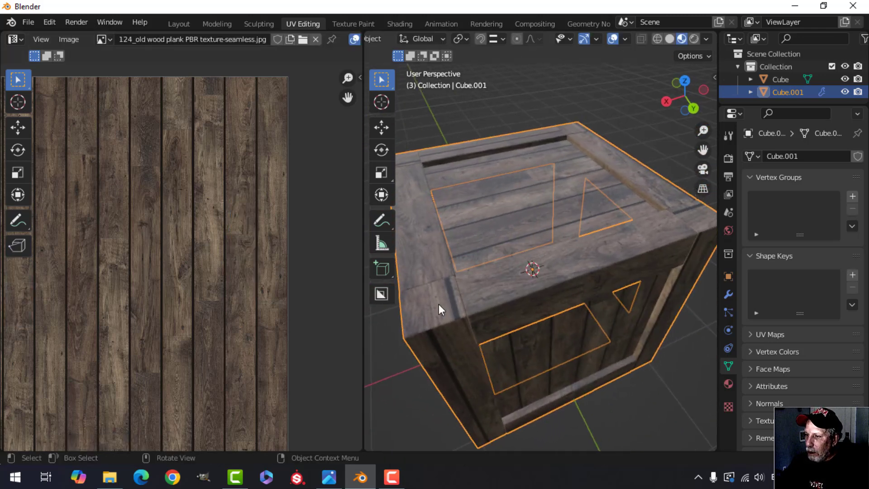
pyautogui.moveTo(439, 310); pyautogui.dragTo(384, 272, button='middle')
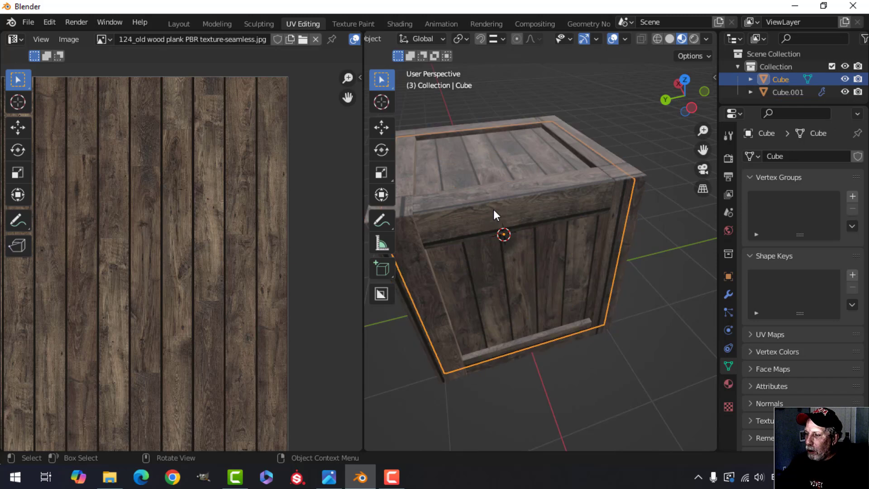
# Move the UV islands of two front top boards onto new planks.
pyautogui.press('Tab')
pyautogui.press('Tab')
pyautogui.press('Tab')
pyautogui.click(444, 242)
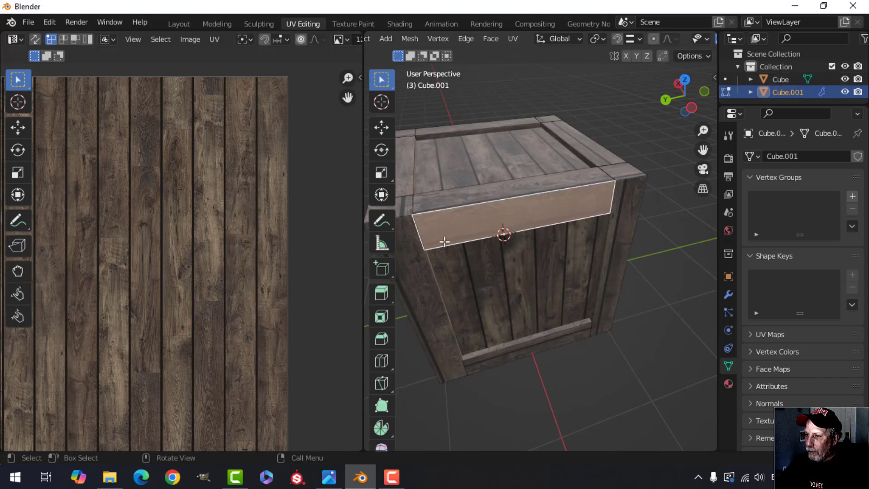
pyautogui.scroll(-2, 150, 259)
pyautogui.moveTo(152, 262); pyautogui.dragTo(224, 315, button='middle')
pyautogui.scroll(2, 155, 248)
pyautogui.press('g')
pyautogui.click(234, 310)
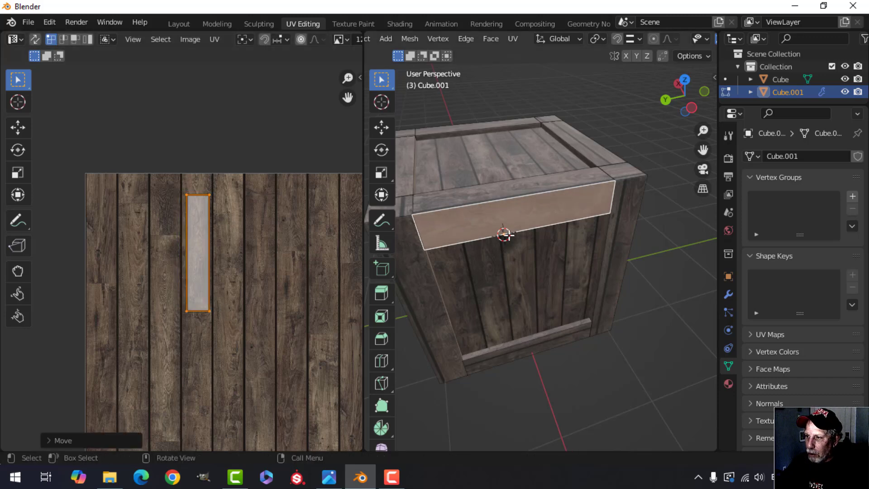
pyautogui.click(504, 191)
pyautogui.press('g')
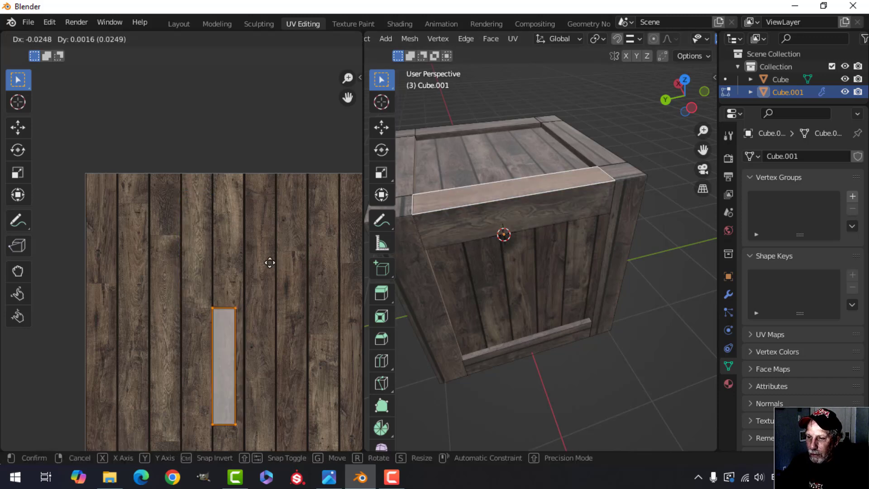
pyautogui.click(272, 263)
# Slide two more top rim boards' UV islands onto different planks, viewed from the side.
pyautogui.moveTo(562, 197); pyautogui.dragTo(342, 193, button='middle')
pyautogui.scroll(2, 339, 190)
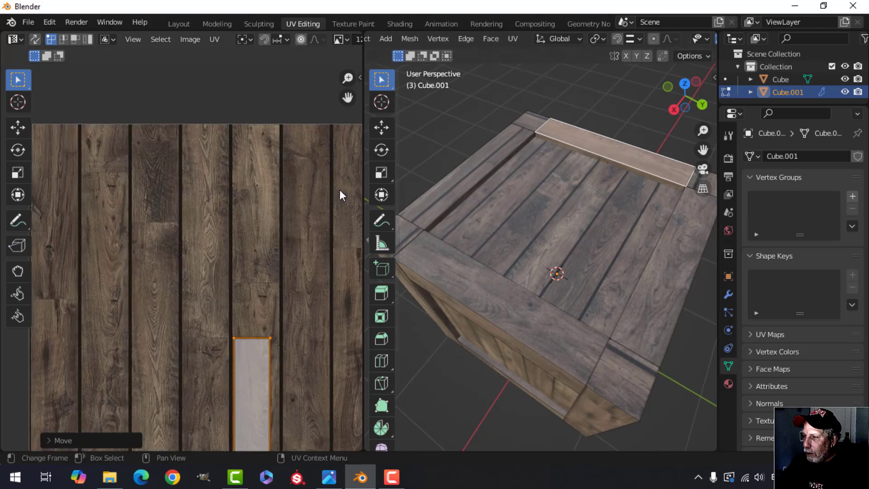
pyautogui.moveTo(447, 159); pyautogui.dragTo(526, 210, button='middle')
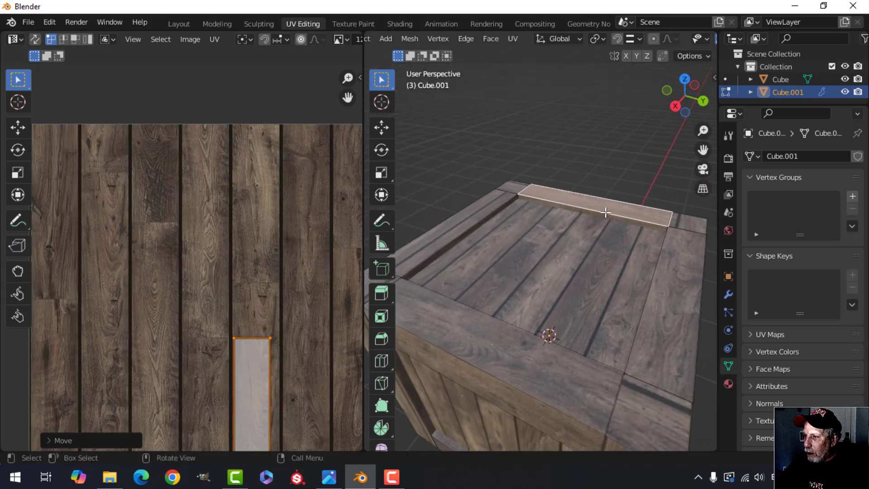
pyautogui.moveTo(606, 212); pyautogui.dragTo(516, 245, button='middle')
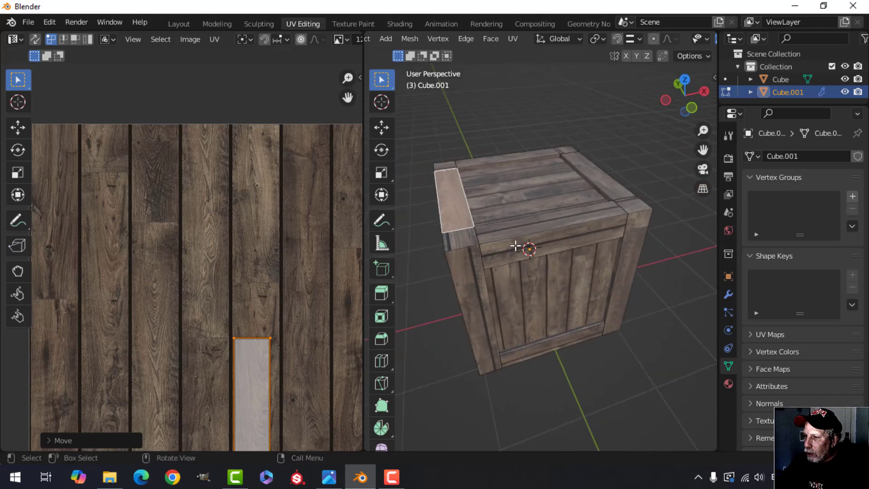
pyautogui.click(516, 245)
pyautogui.press('g')
pyautogui.click(165, 278)
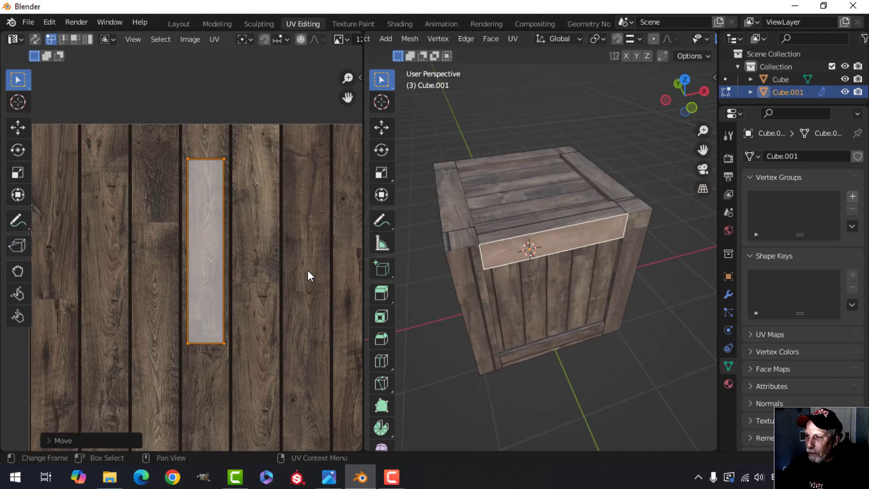
pyautogui.click(493, 232)
pyautogui.scroll(-3, 215, 276)
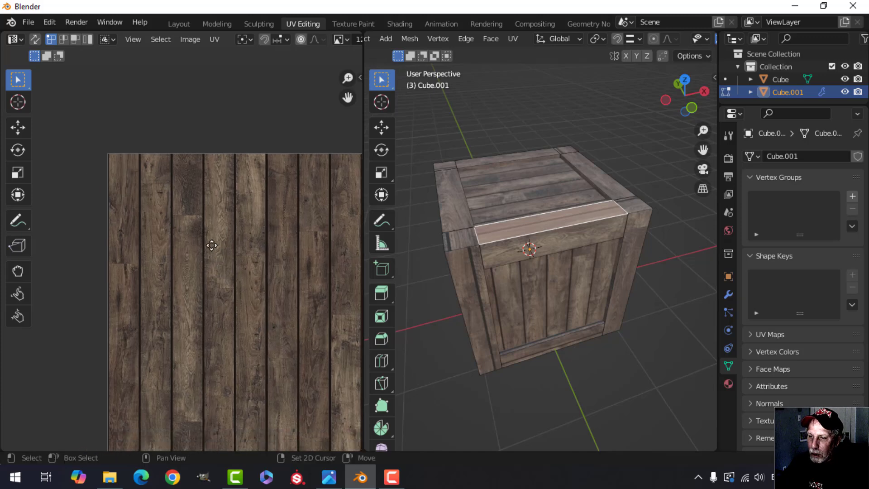
pyautogui.moveTo(231, 263); pyautogui.dragTo(101, 242, button='middle')
pyautogui.press('g')
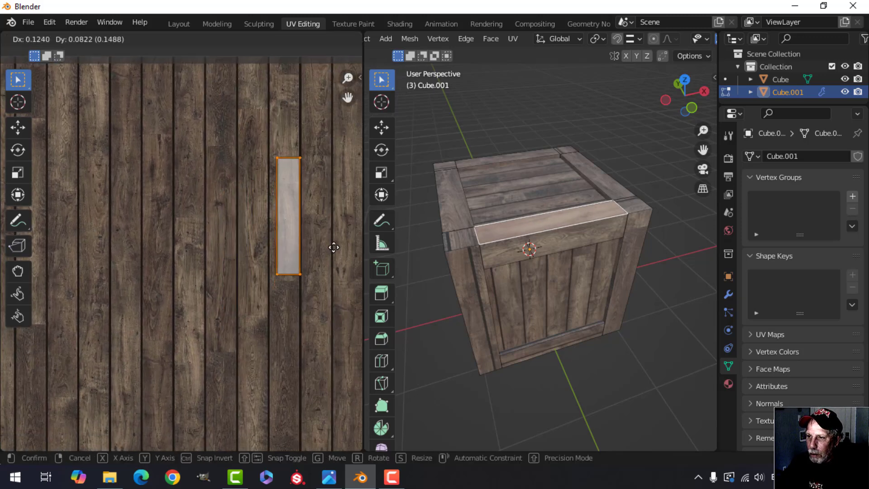
pyautogui.click(331, 241)
pyautogui.moveTo(507, 272); pyautogui.dragTo(571, 304, button='middle')
# Move the UV islands of a bottom board and a neighbouring board onto different planks.
pyautogui.click(571, 304)
pyautogui.press('g')
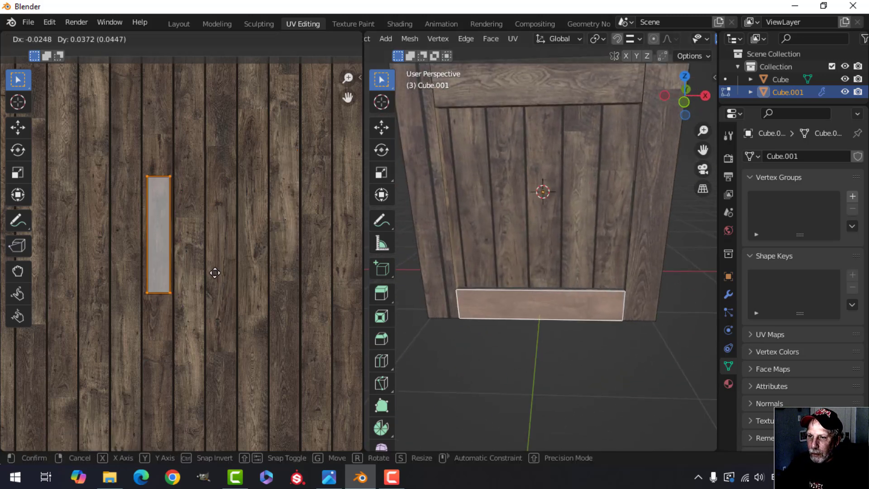
pyautogui.click(212, 271)
pyautogui.moveTo(518, 350); pyautogui.dragTo(476, 246, button='middle')
pyautogui.click(509, 225)
pyautogui.click(476, 248)
pyautogui.press('g')
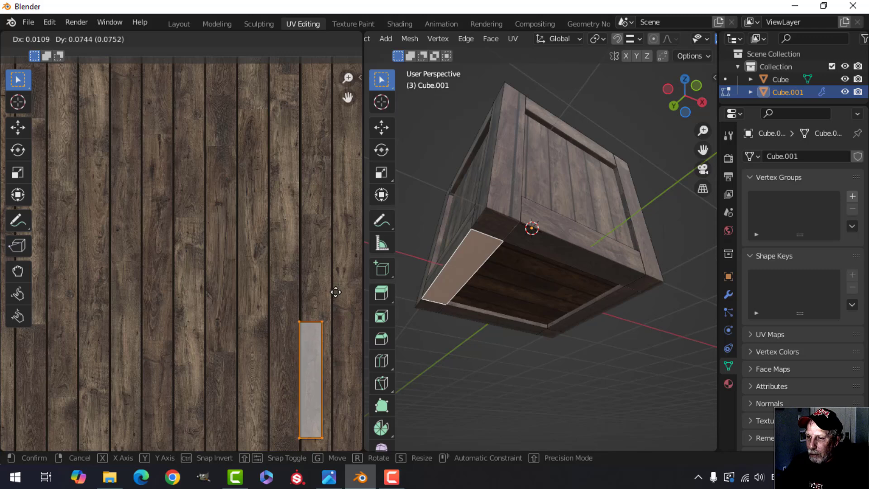
pyautogui.click(339, 291)
# Reposition three more plank faces' UV islands, including a bottom and a top plank.
pyautogui.moveTo(504, 262); pyautogui.dragTo(540, 278, button='middle')
pyautogui.click(516, 278)
pyautogui.press('g')
pyautogui.click(346, 246)
pyautogui.click(539, 277)
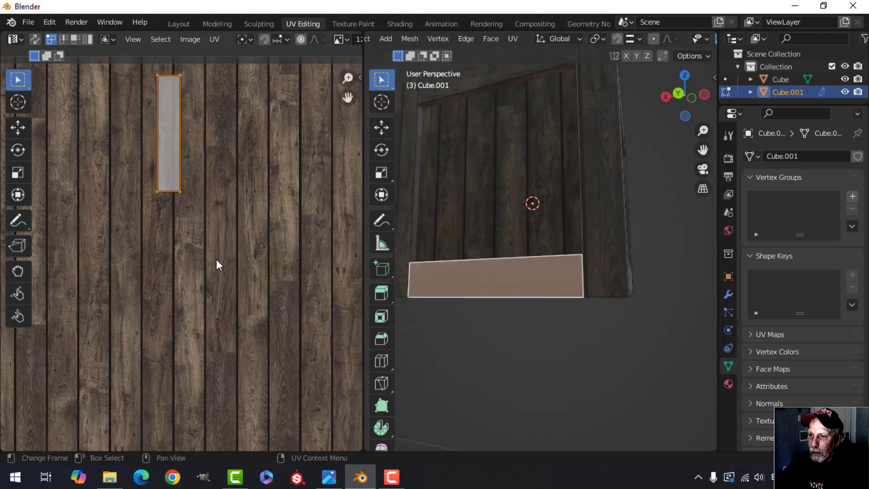
pyautogui.press('g')
pyautogui.click(190, 266)
pyautogui.moveTo(446, 306); pyautogui.dragTo(472, 233, button='middle')
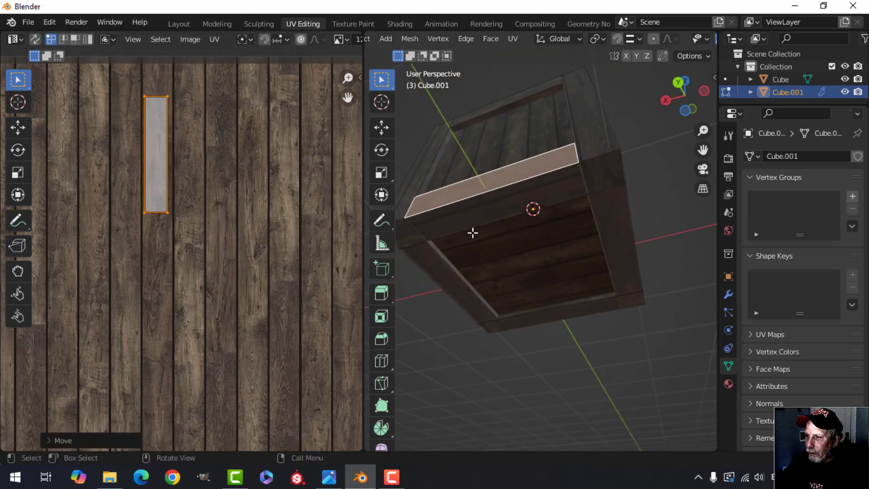
pyautogui.click(471, 226)
pyautogui.press('g')
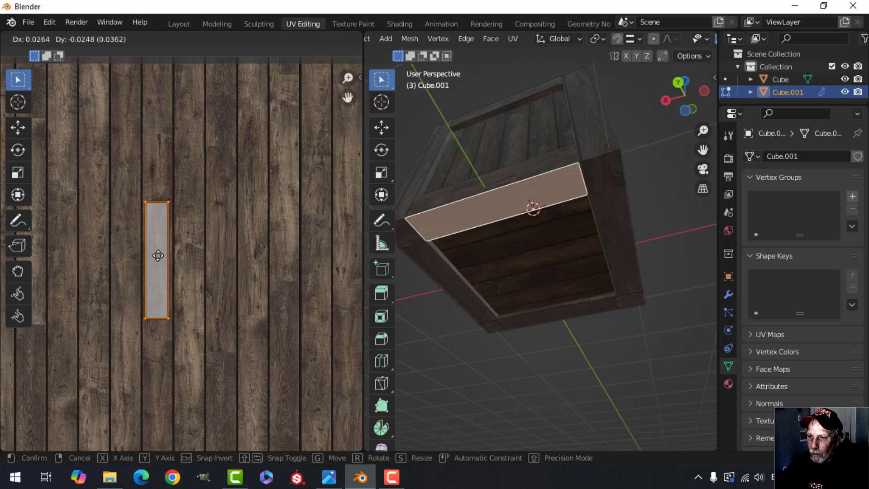
pyautogui.click(158, 256)
# Move another bottom plank's UV island, then nudge it slightly left.
pyautogui.moveTo(448, 257); pyautogui.dragTo(556, 245, button='middle')
pyautogui.click(557, 244)
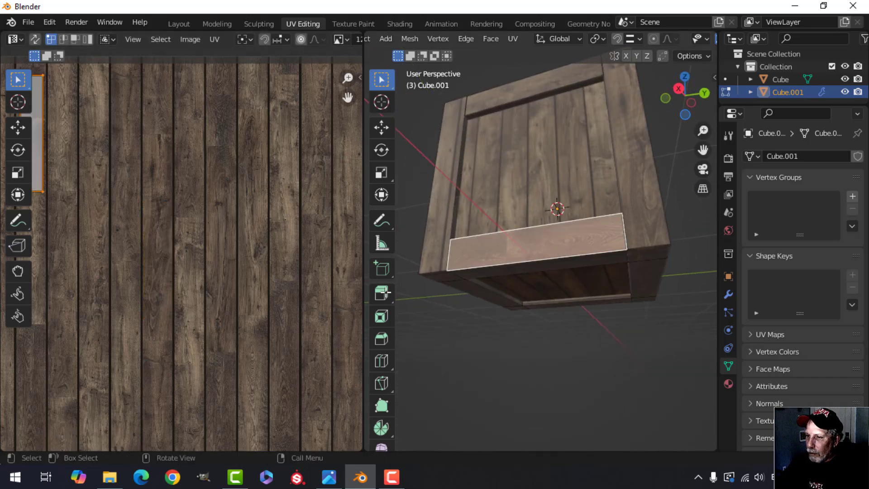
pyautogui.scroll(3, 512, 264)
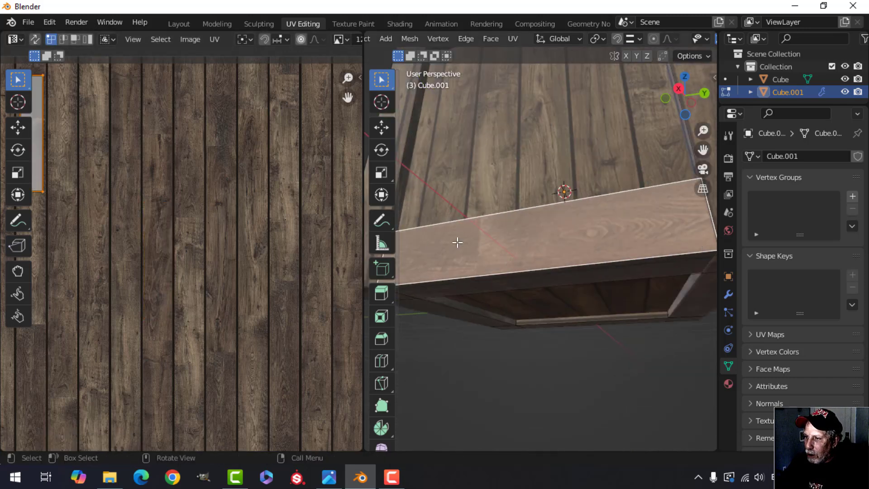
pyautogui.scroll(-2, 489, 263)
pyautogui.moveTo(119, 214); pyautogui.dragTo(172, 257, button='middle')
pyautogui.moveTo(108, 235); pyautogui.dragTo(202, 287, button='middle')
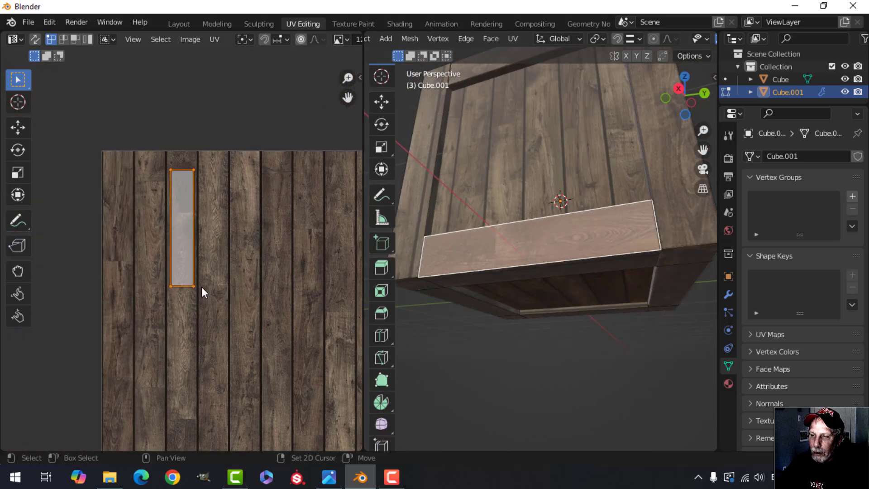
pyautogui.scroll(2, 200, 283)
pyautogui.press('g')
pyautogui.click(252, 292)
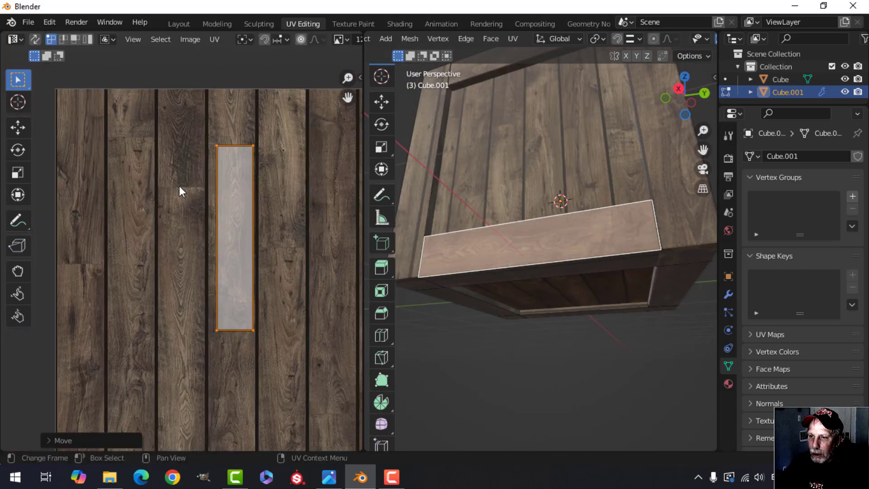
pyautogui.press('g')
pyautogui.click(245, 230)
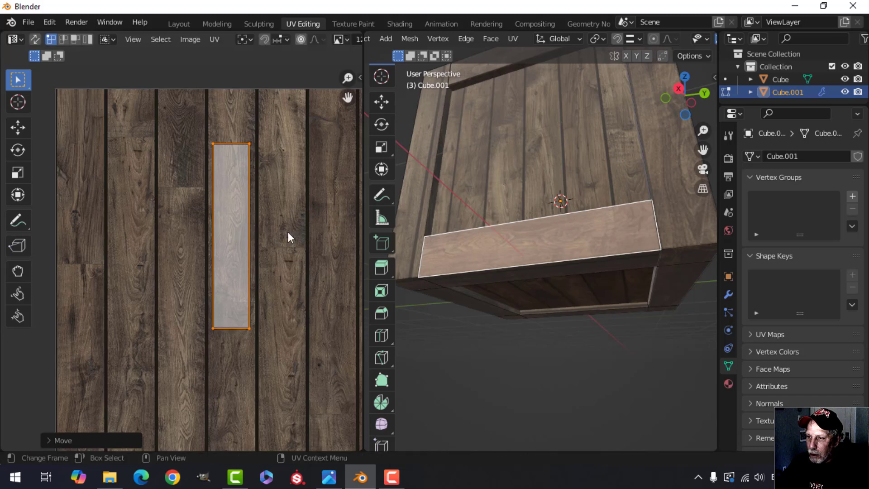
# Shift the larger front board's UV island onto a different plank.
pyautogui.moveTo(452, 231); pyautogui.dragTo(503, 196, button='middle')
pyautogui.click(502, 196)
pyautogui.press('g')
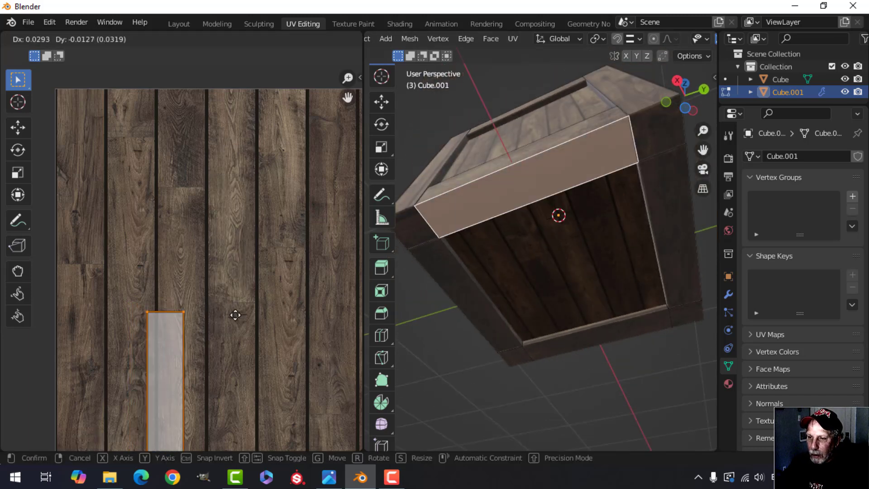
pyautogui.click(245, 303)
pyautogui.moveTo(502, 254); pyautogui.dragTo(588, 346, button='middle')
# Place the left vertical corner board's UV island on a new plank, retrying after undos.
pyautogui.click(539, 242)
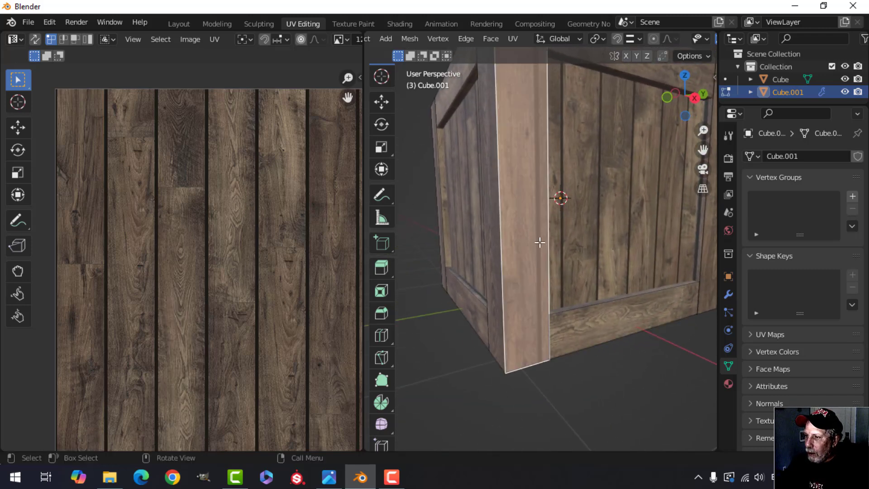
pyautogui.scroll(-3, 229, 294)
pyautogui.moveTo(237, 316); pyautogui.dragTo(210, 258, button='middle')
pyautogui.scroll(2, 210, 258)
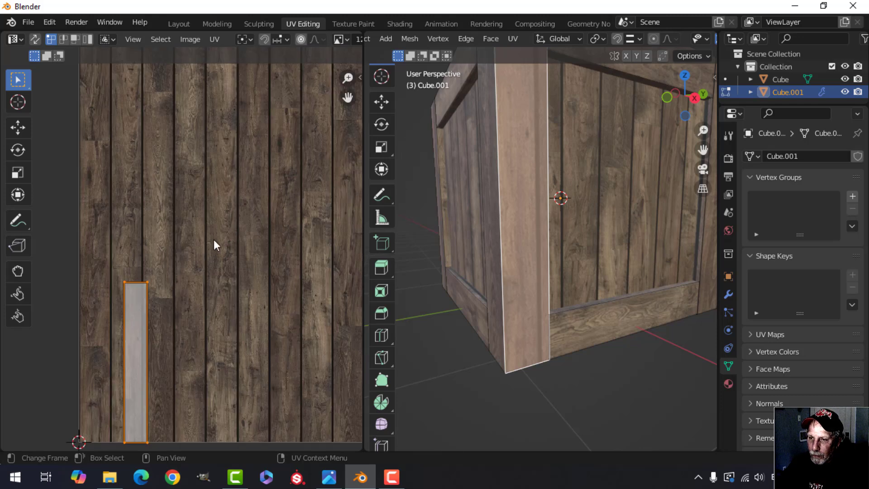
pyautogui.press('g')
pyautogui.click(238, 87)
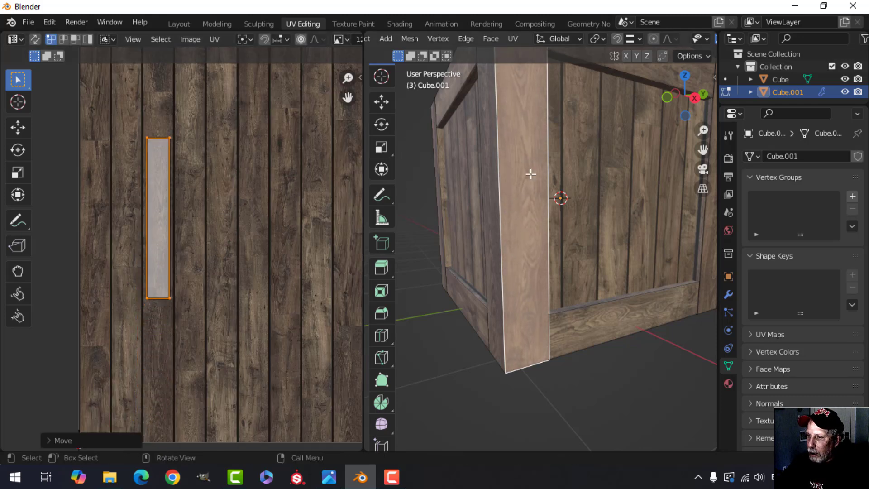
pyautogui.moveTo(530, 173); pyautogui.dragTo(537, 206, button='middle')
pyautogui.hotkey('ctrl', 'z')
pyautogui.press('g')
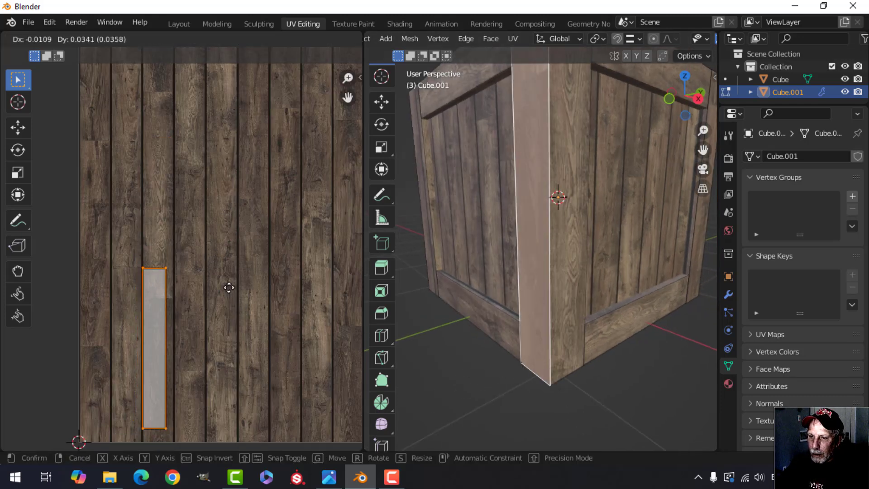
pyautogui.click(233, 323)
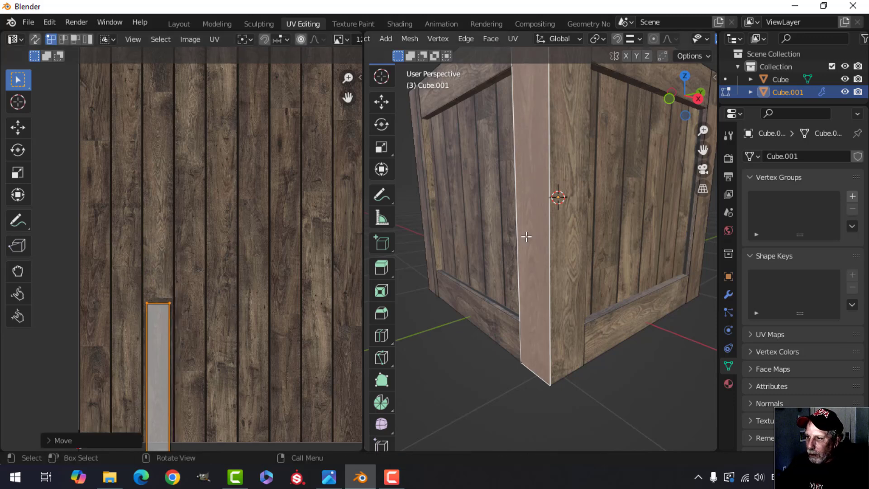
pyautogui.moveTo(524, 237); pyautogui.dragTo(482, 236, button='middle')
pyautogui.hotkey('ctrl', 'z')
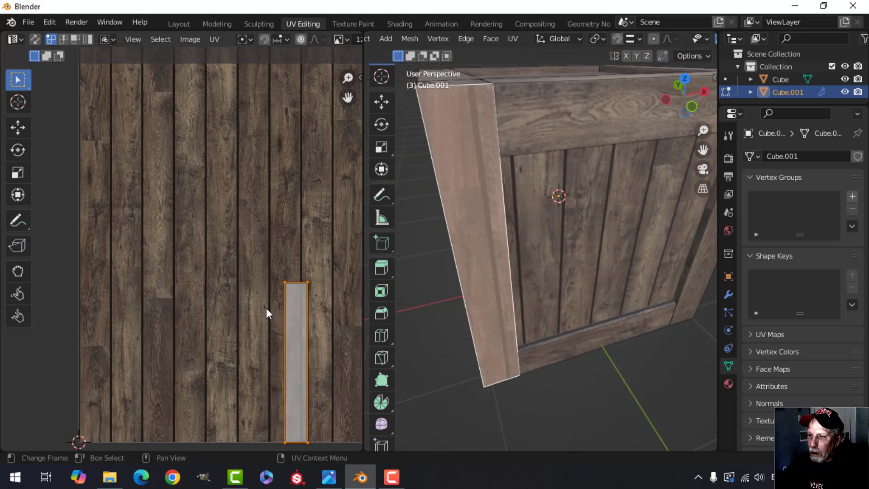
pyautogui.press('g')
pyautogui.click(273, 319)
# Move the UV islands of corner boards on the crate's other side and outside corner.
pyautogui.moveTo(448, 287); pyautogui.dragTo(660, 233, button='middle')
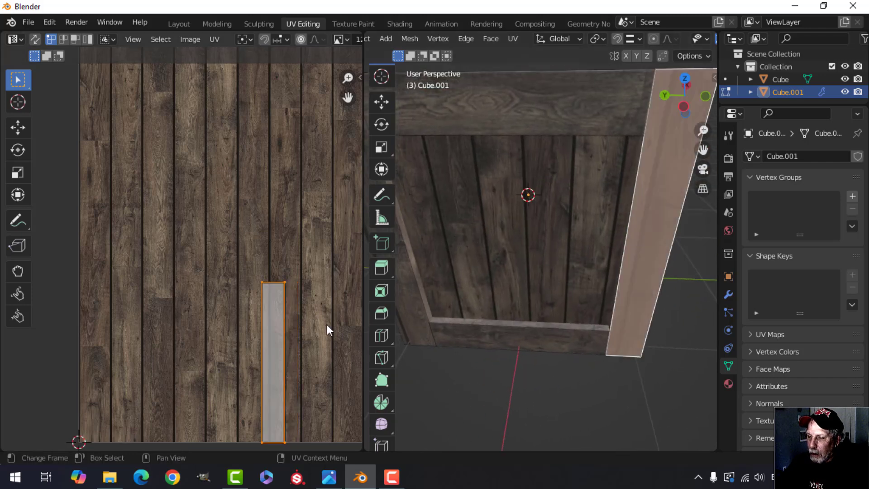
pyautogui.press('g')
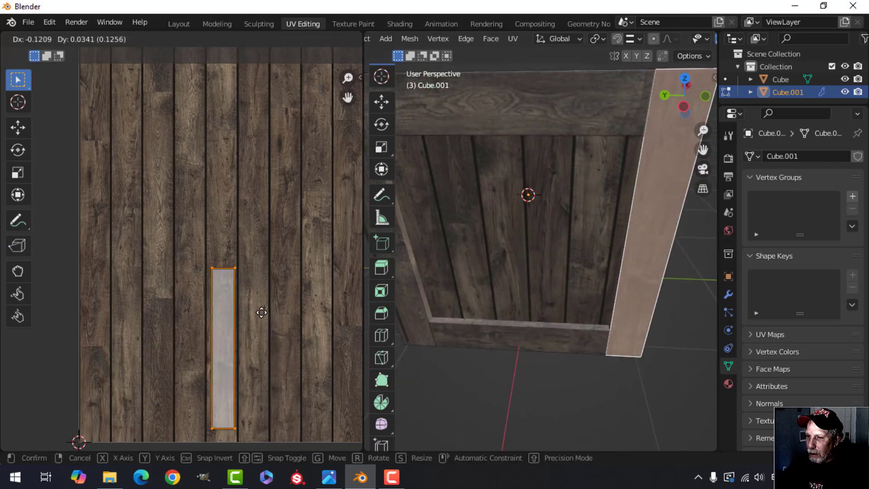
pyautogui.click(261, 310)
pyautogui.moveTo(586, 279); pyautogui.dragTo(502, 285, button='middle')
pyautogui.press('g')
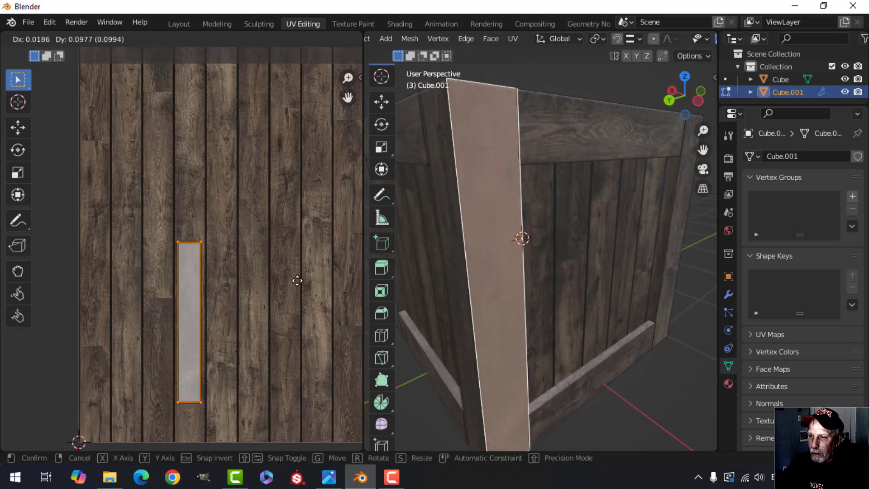
pyautogui.click(297, 281)
# Reposition the narrow plank's and a corner plank's UV islands onto different planks.
pyautogui.click(461, 253)
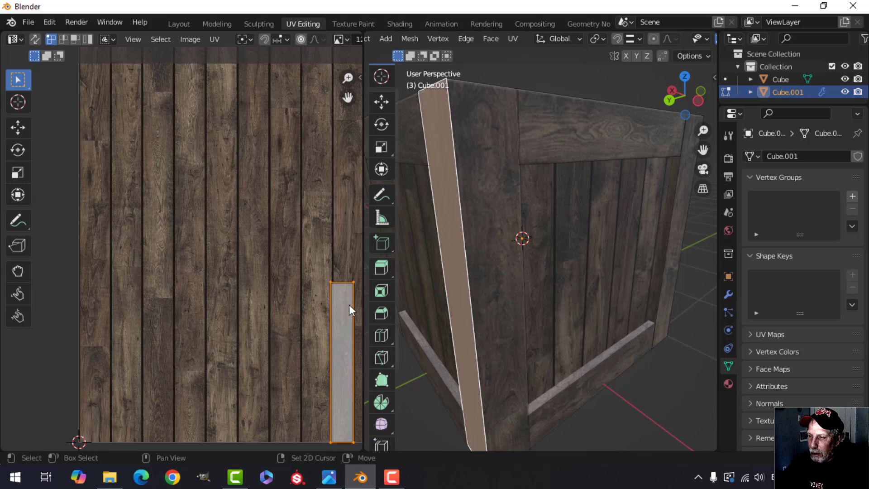
pyautogui.moveTo(349, 309); pyautogui.dragTo(268, 279, button='middle')
pyautogui.press('g')
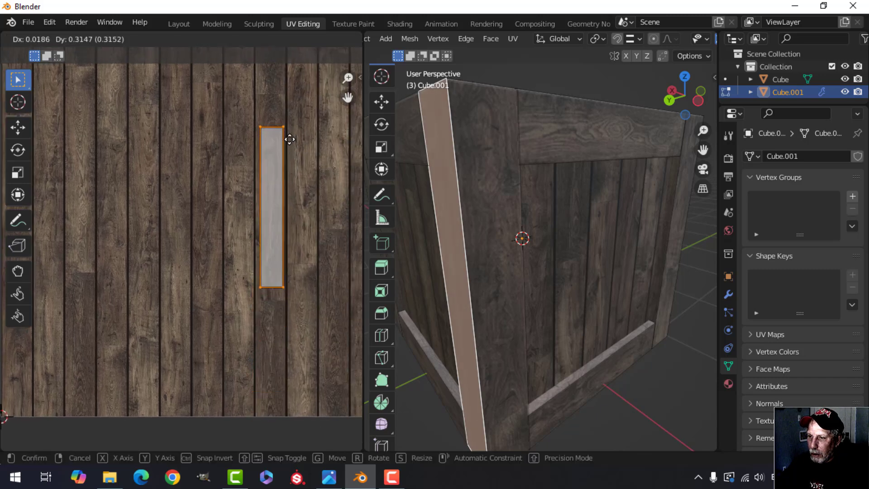
pyautogui.click(290, 137)
pyautogui.moveTo(435, 185); pyautogui.dragTo(598, 184, button='middle')
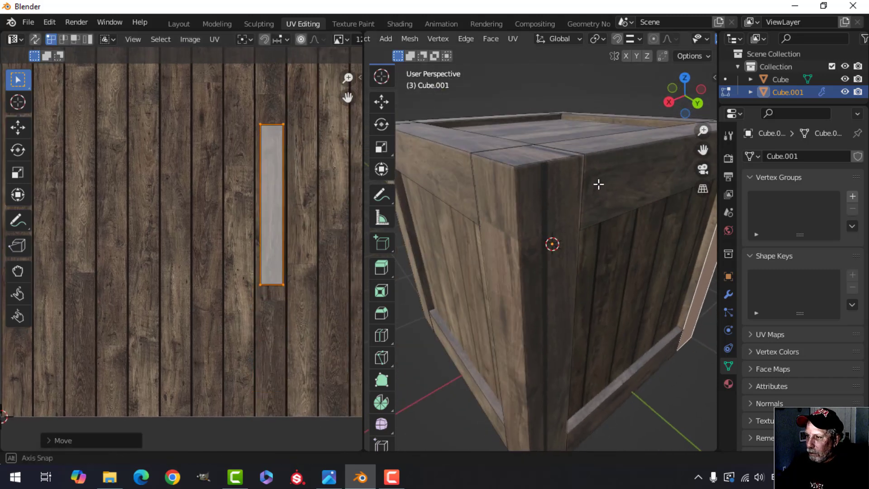
pyautogui.click(539, 246)
pyautogui.press('g')
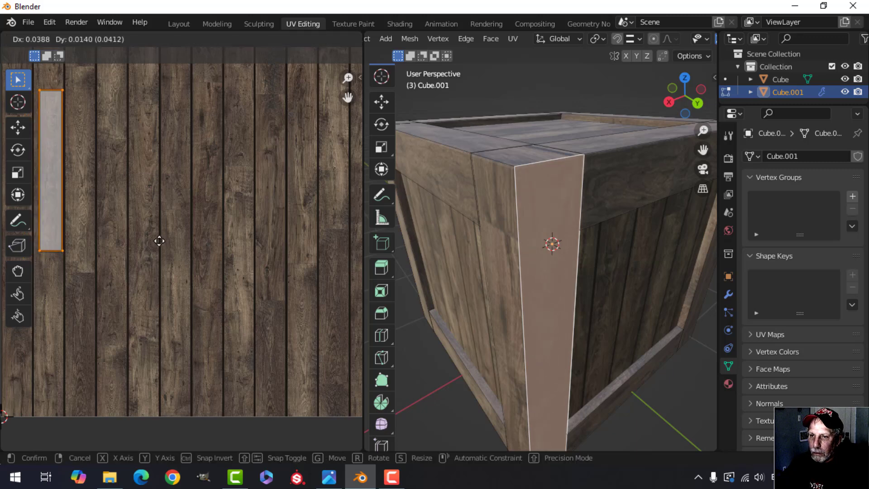
pyautogui.click(159, 241)
# Move the adjacent left plank's UV island onto another plank section.
pyautogui.click(502, 258)
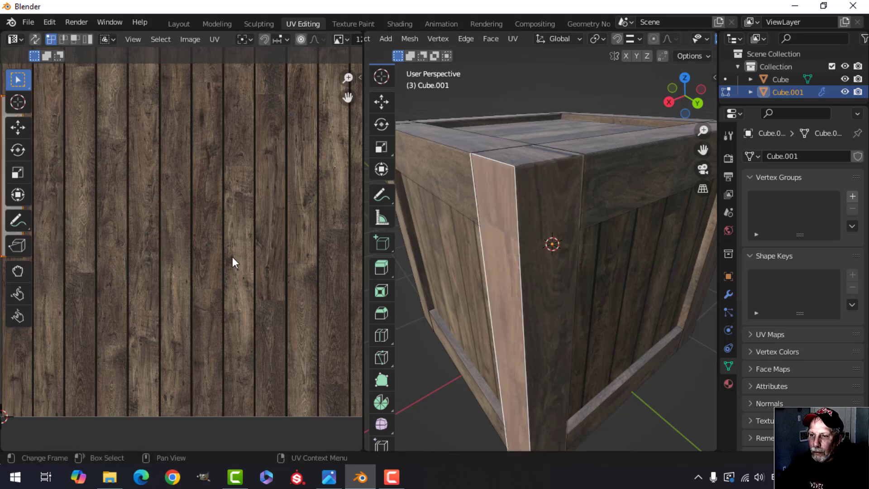
pyautogui.scroll(-2, 233, 263)
pyautogui.moveTo(177, 265); pyautogui.dragTo(265, 274, button='middle')
pyautogui.scroll(1, 264, 274)
pyautogui.press('g')
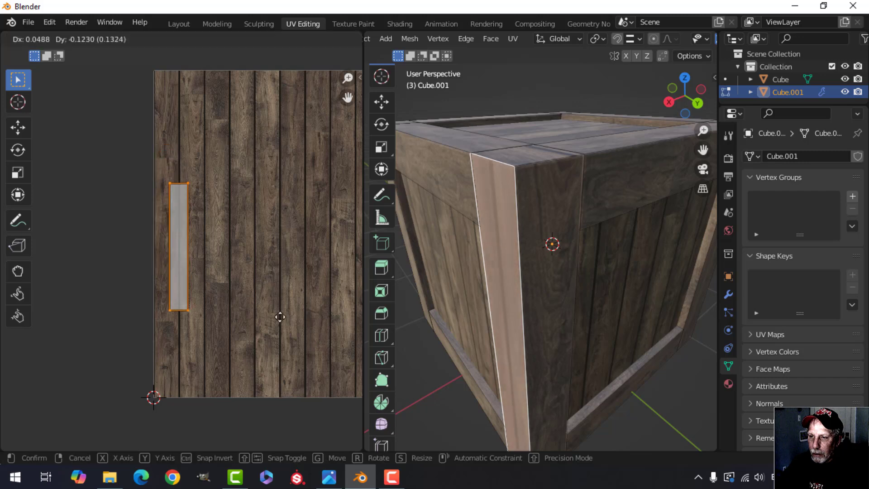
pyautogui.click(294, 356)
pyautogui.moveTo(538, 320); pyautogui.dragTo(672, 318, button='middle')
# Reselect the crate and re-enter Edit Mode with its top in view.
pyautogui.press('Tab')
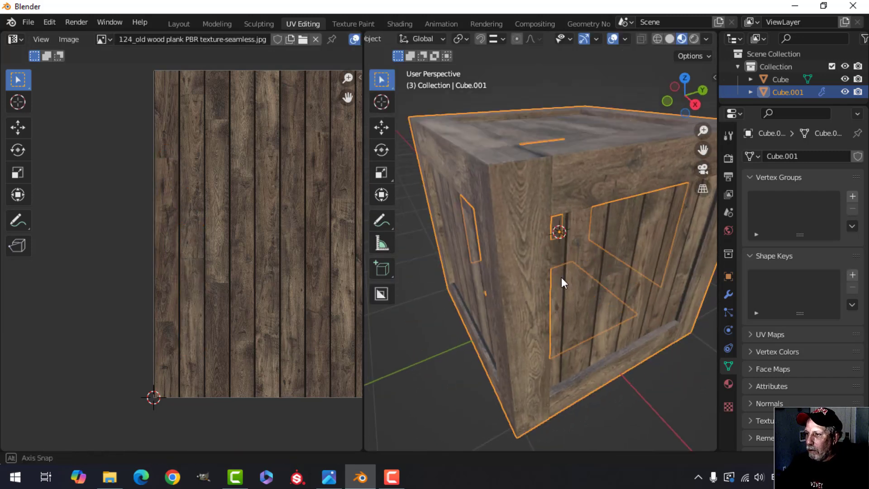
pyautogui.moveTo(562, 281); pyautogui.dragTo(532, 306, button='middle')
pyautogui.hotkey('alt', 'a')
pyautogui.scroll(-4, 504, 297)
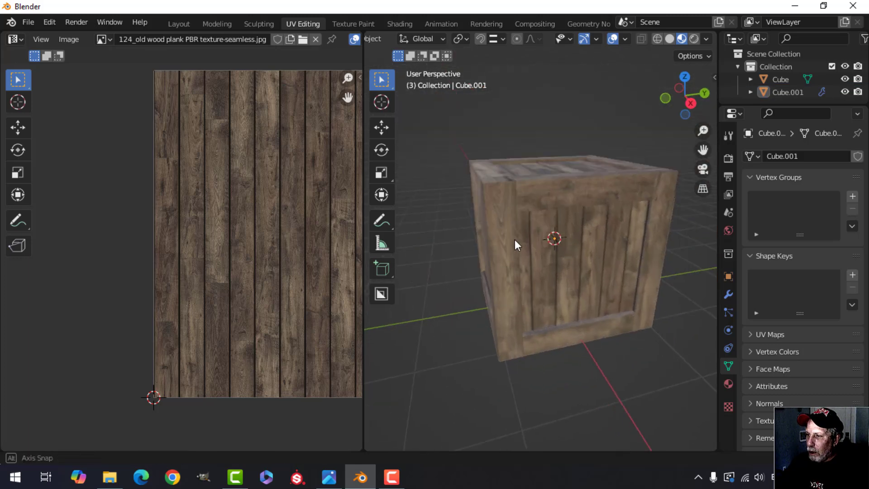
pyautogui.moveTo(517, 243); pyautogui.dragTo(524, 313, button='middle')
pyautogui.click(520, 295)
pyautogui.press('Tab')
# Move the first top corner face's UV island onto the wood planks.
pyautogui.click(515, 290)
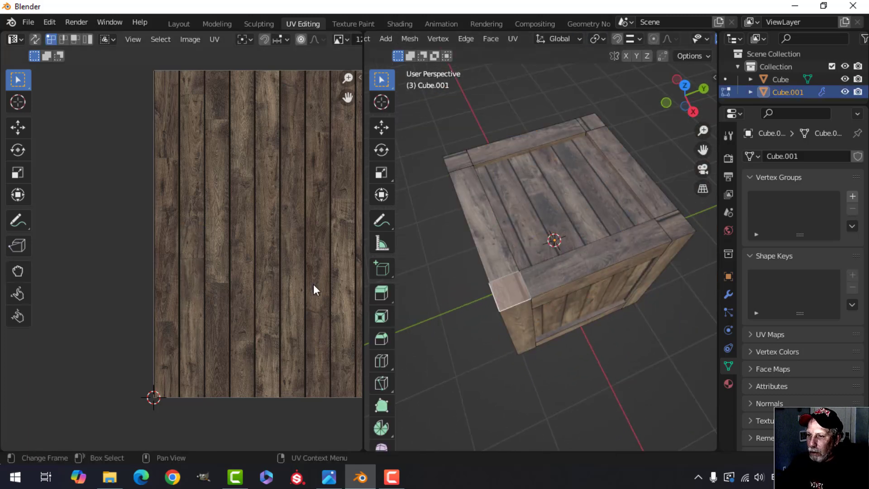
pyautogui.scroll(-2, 303, 254)
pyautogui.moveTo(344, 209); pyautogui.dragTo(266, 261, button='middle')
pyautogui.scroll(4, 210, 250)
pyautogui.moveTo(210, 250); pyautogui.dragTo(225, 300, button='middle')
pyautogui.scroll(2, 272, 296)
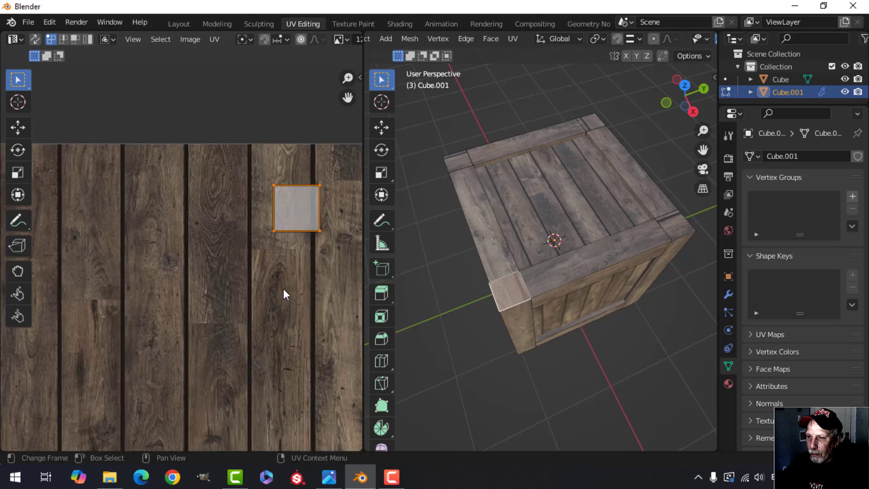
pyautogui.press('g')
pyautogui.click(294, 244)
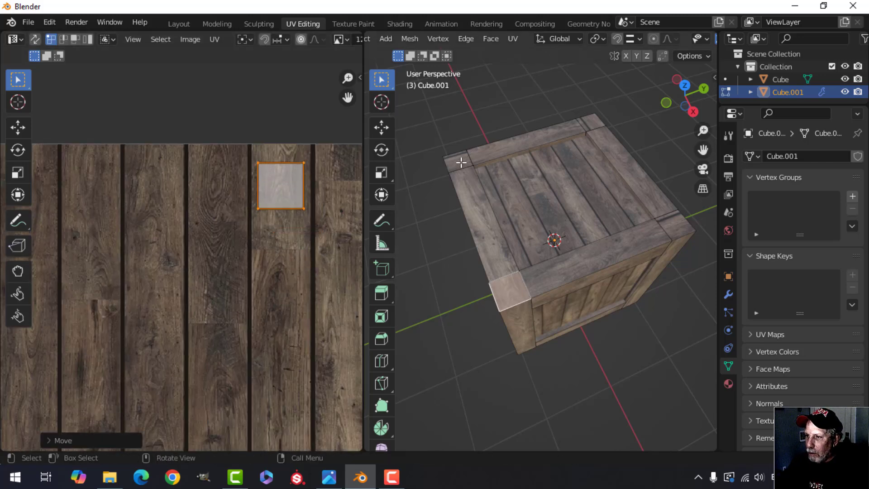
# Move the top-left and top-right corner faces' UV islands onto the planks.
pyautogui.click(461, 162)
pyautogui.press('g')
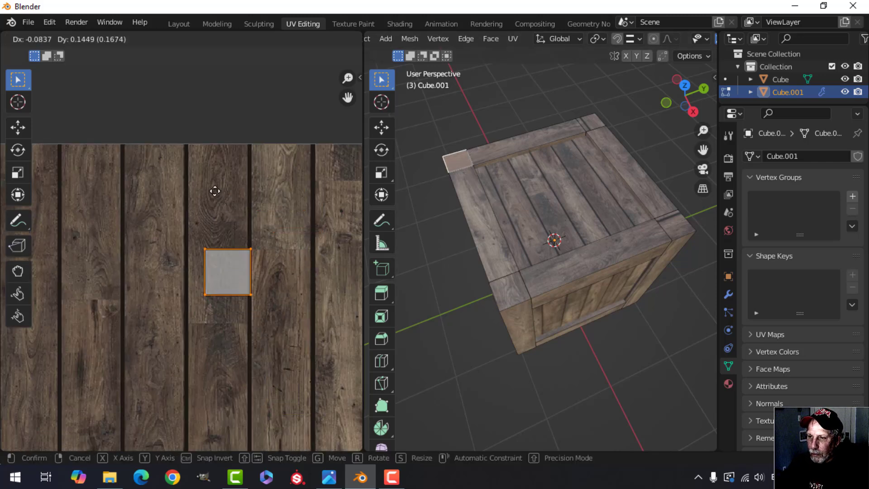
pyautogui.click(206, 186)
pyautogui.click(591, 121)
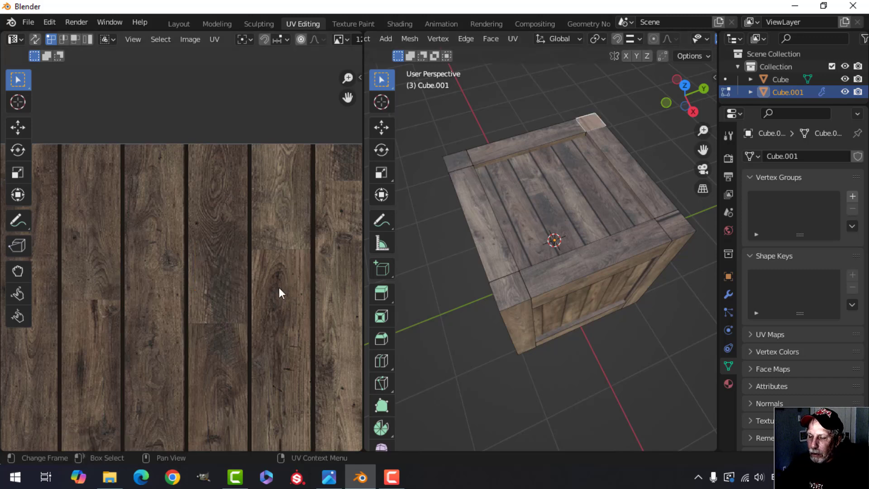
pyautogui.scroll(-3, 274, 299)
pyautogui.press('g')
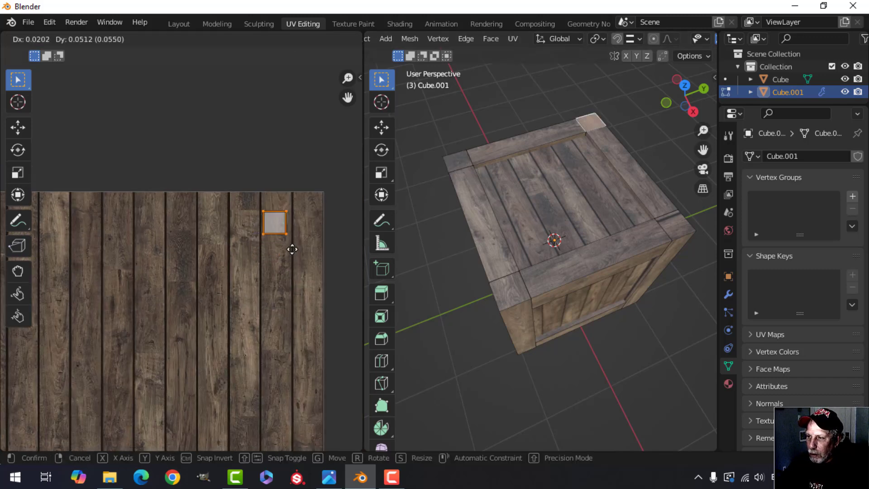
pyautogui.click(292, 250)
# Place the right and left corner faces' UV islands on the plank texture.
pyautogui.click(654, 236)
pyautogui.press('g')
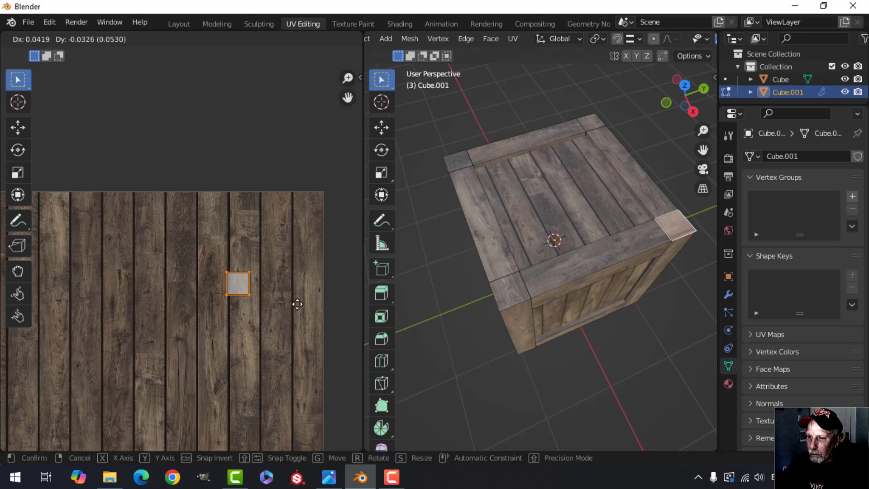
pyautogui.click(302, 304)
pyautogui.moveTo(540, 256); pyautogui.dragTo(505, 151, button='middle')
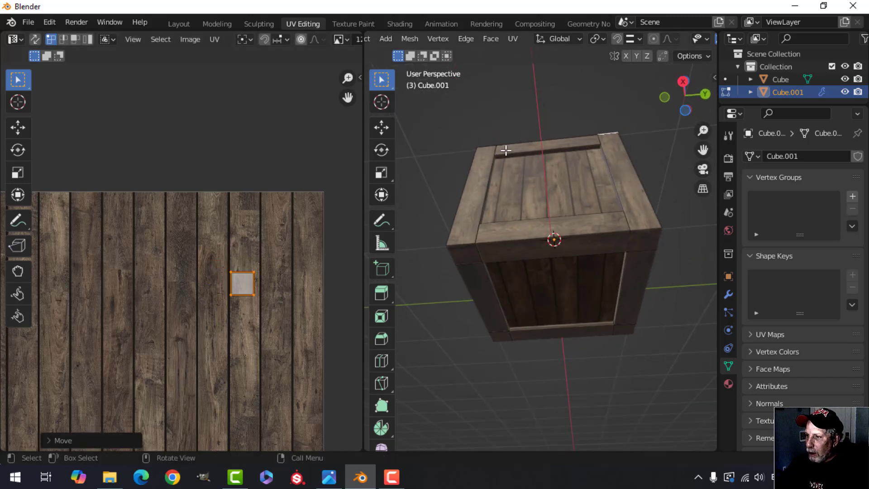
pyautogui.click(468, 252)
pyautogui.press('g')
pyautogui.click(225, 287)
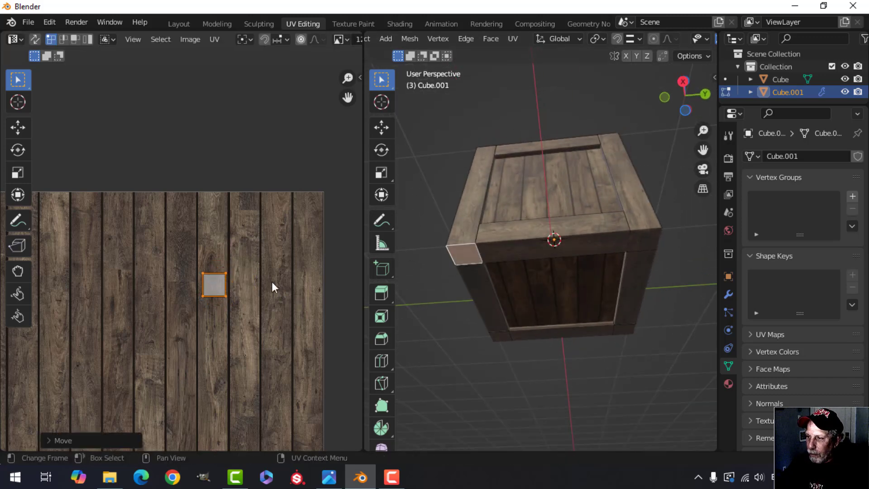
# Shift the next right corner and bottom-left corner UV islands onto the planks.
pyautogui.click(645, 238)
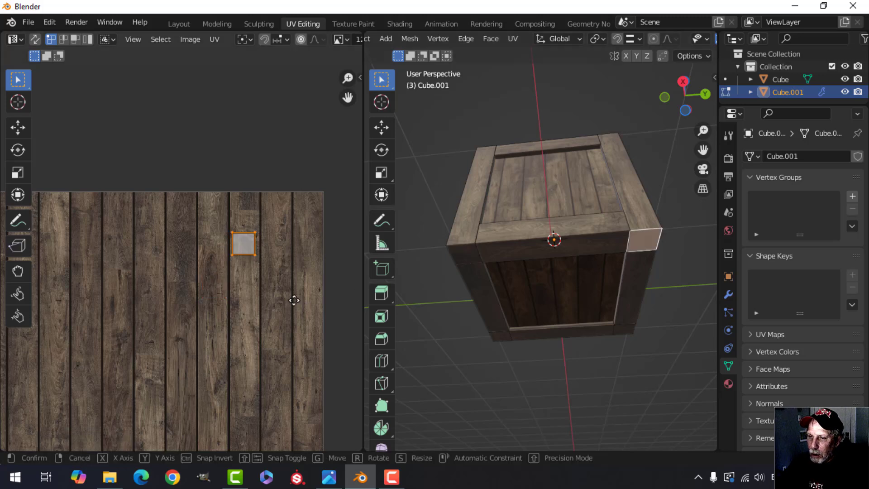
pyautogui.press('g')
pyautogui.click(204, 306)
pyautogui.moveTo(457, 195); pyautogui.dragTo(460, 241, button='middle')
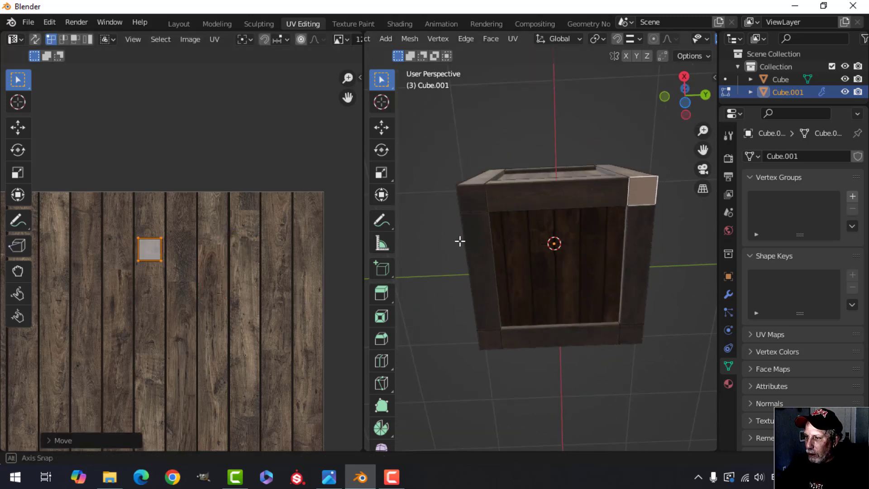
pyautogui.click(492, 343)
pyautogui.press('g')
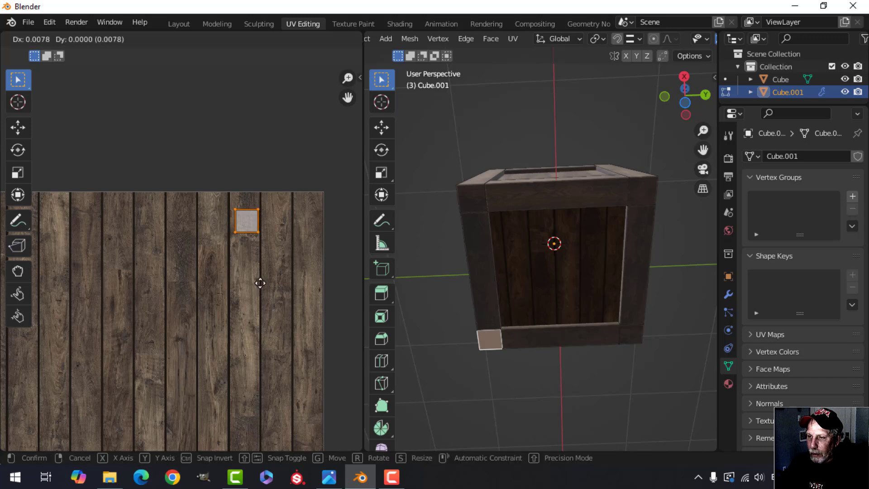
pyautogui.click(261, 284)
# Move the lower-right corner face's UV island onto the wood texture.
pyautogui.click(631, 341)
pyautogui.scroll(-3, 226, 344)
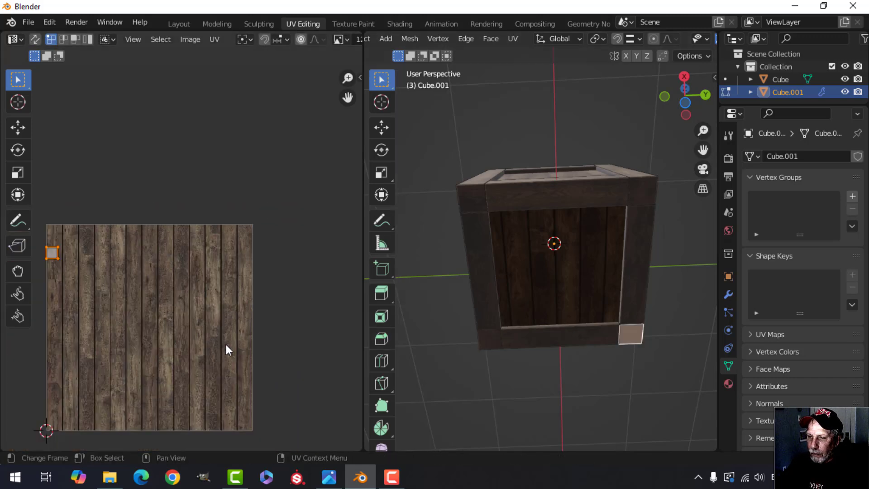
pyautogui.moveTo(135, 315); pyautogui.dragTo(223, 358, button='middle')
pyautogui.scroll(2, 221, 281)
pyautogui.press('g')
pyautogui.click(220, 331)
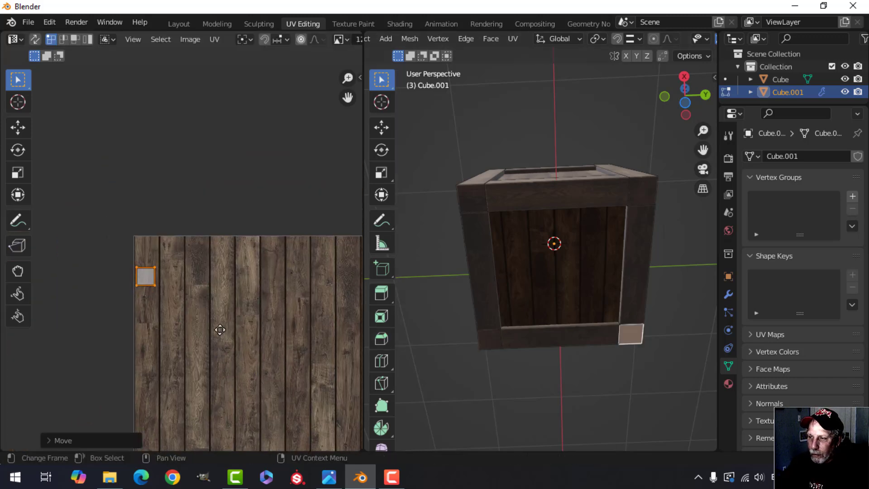
pyautogui.moveTo(638, 358); pyautogui.dragTo(626, 345, button='middle')
# Return to Object Mode in the Layout workspace and select the crate frame.
pyautogui.press('Tab')
pyautogui.click(619, 311)
pyautogui.moveTo(619, 311); pyautogui.dragTo(546, 270, button='middle')
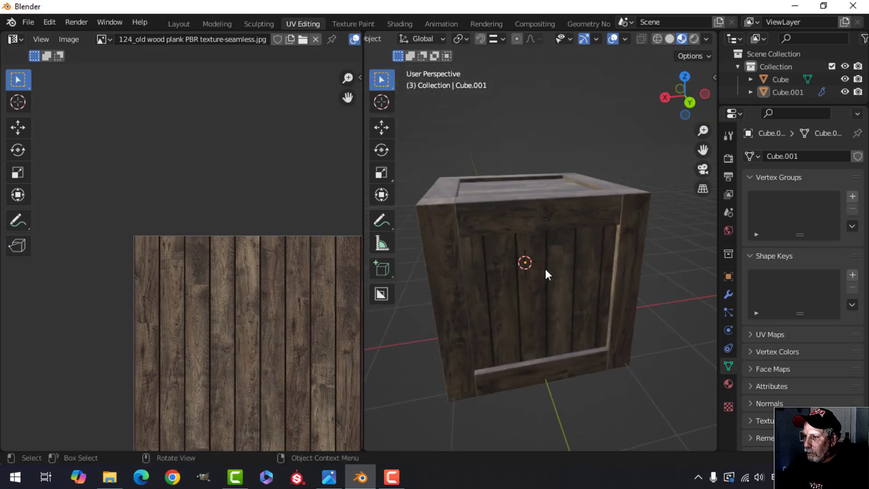
pyautogui.click(174, 23)
pyautogui.moveTo(496, 245); pyautogui.dragTo(394, 240, button='middle')
pyautogui.scroll(3, 397, 209)
pyautogui.moveTo(394, 240); pyautogui.dragTo(374, 245, button='middle')
pyautogui.click(364, 186)
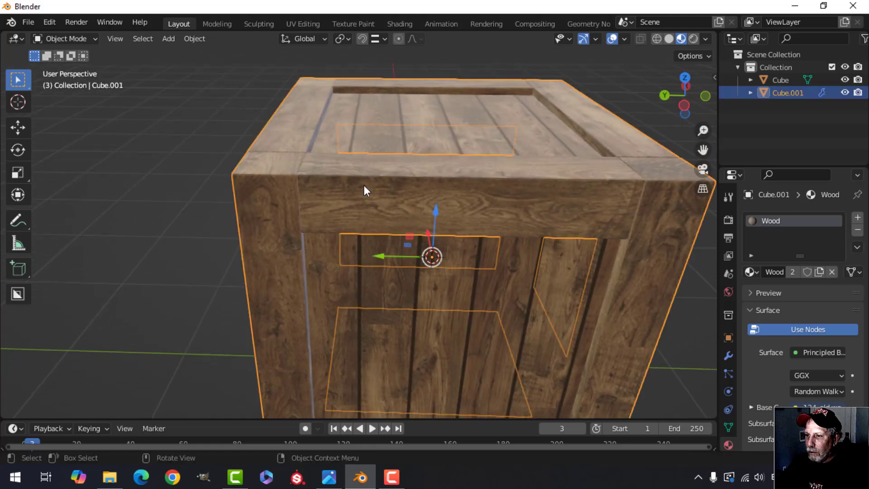
# Set the Bevel modifier Amount to 0.02 m and inspect the rounded edges.
pyautogui.click(731, 358)
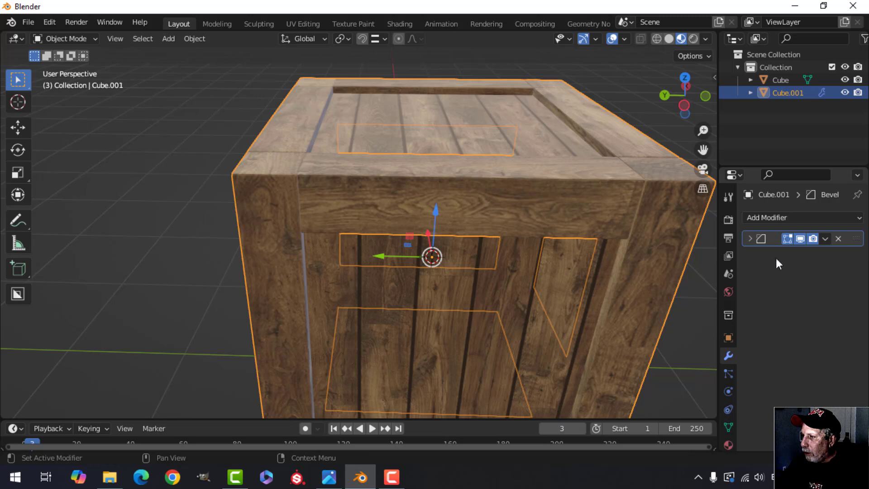
pyautogui.click(750, 239)
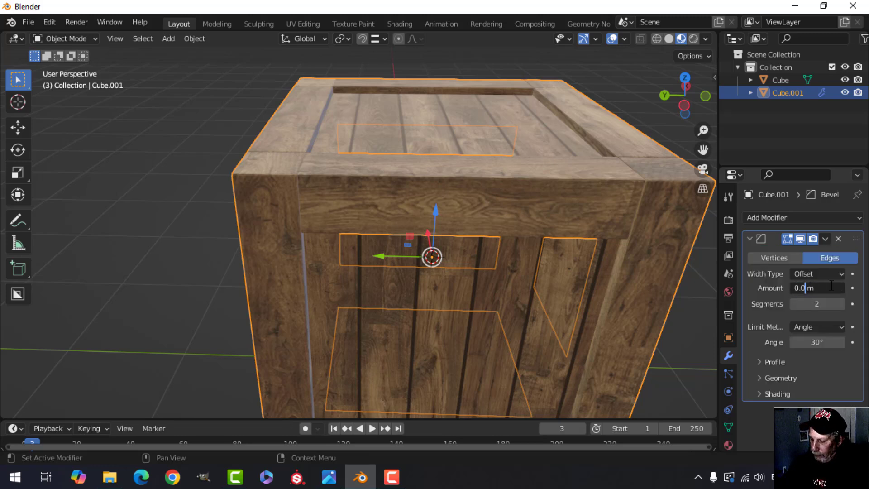
pyautogui.write('2')
pyautogui.press('Return')
pyautogui.hotkey('alt', 'a')
pyautogui.scroll(-3, 538, 222)
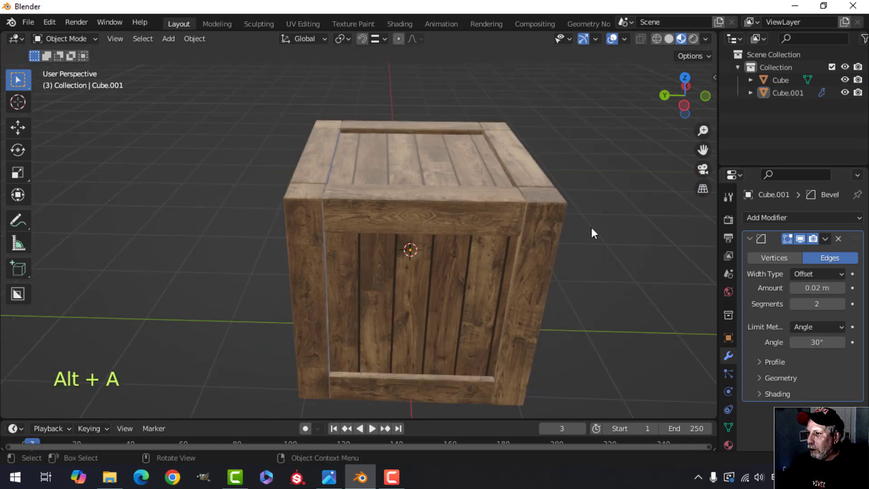
pyautogui.moveTo(591, 228); pyautogui.dragTo(491, 219, button='middle')
pyautogui.moveTo(431, 232); pyautogui.dragTo(435, 194, button='middle')
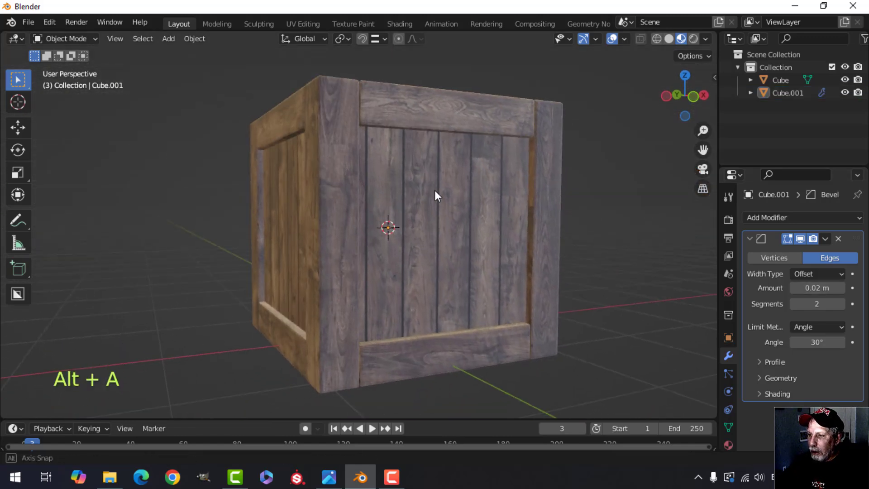
pyautogui.scroll(-3, 434, 194)
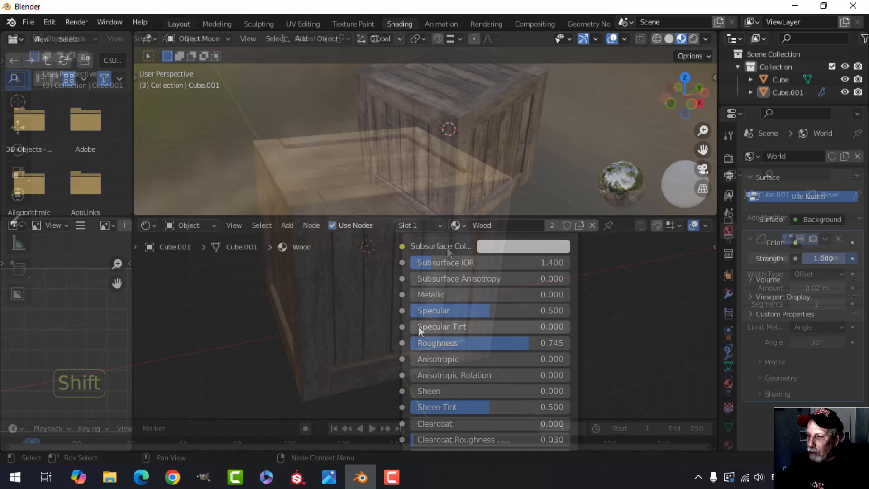
# Add a ColorRamp node and shift the coordinate, mapping and image texture nodes down-left.
pyautogui.scroll(-2, 419, 326)
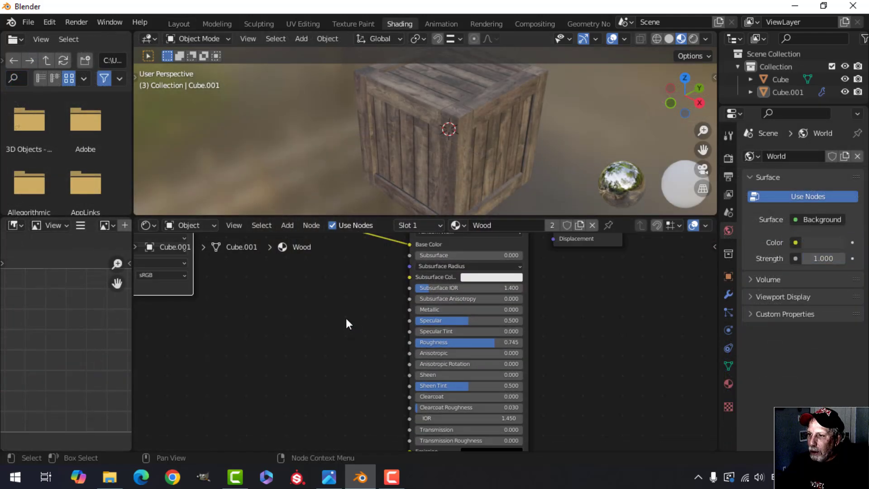
pyautogui.moveTo(349, 324)
pyautogui.mouseDown(button='middle')
pyautogui.moveTo(462, 351)
pyautogui.moveTo(524, 347)
pyautogui.moveTo(442, 343)
pyautogui.moveTo(444, 369)
pyautogui.moveTo(450, 331)
pyautogui.moveTo(438, 318)
pyautogui.mouseUp(button='middle')
pyautogui.scroll(-4, 503, 356)
pyautogui.hotkey('shift', 'a')
pyautogui.moveTo(460, 333)
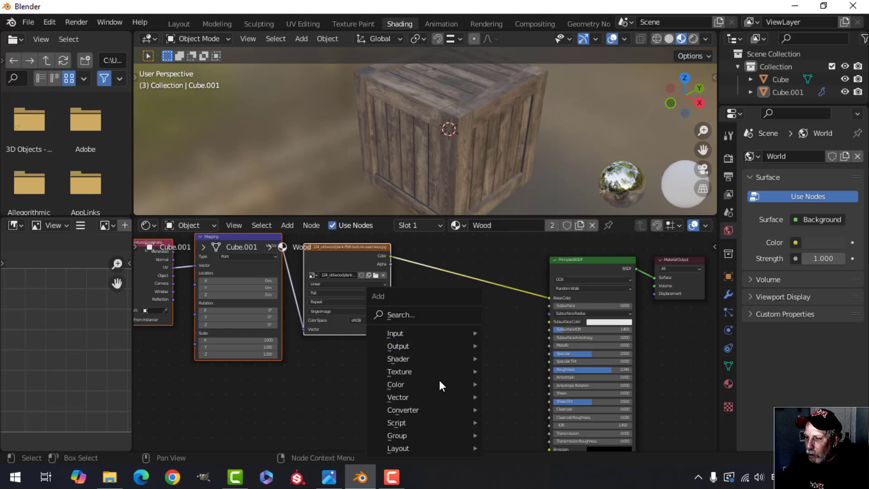
pyautogui.moveTo(429, 407)
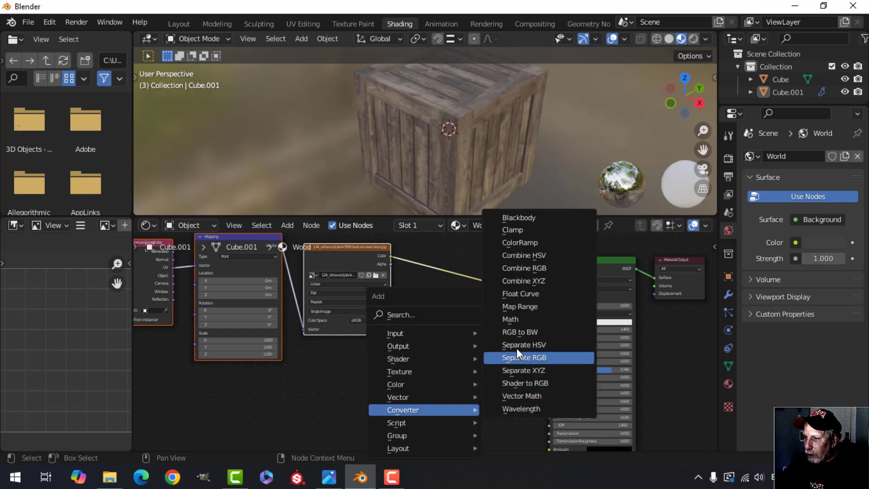
pyautogui.click(528, 243)
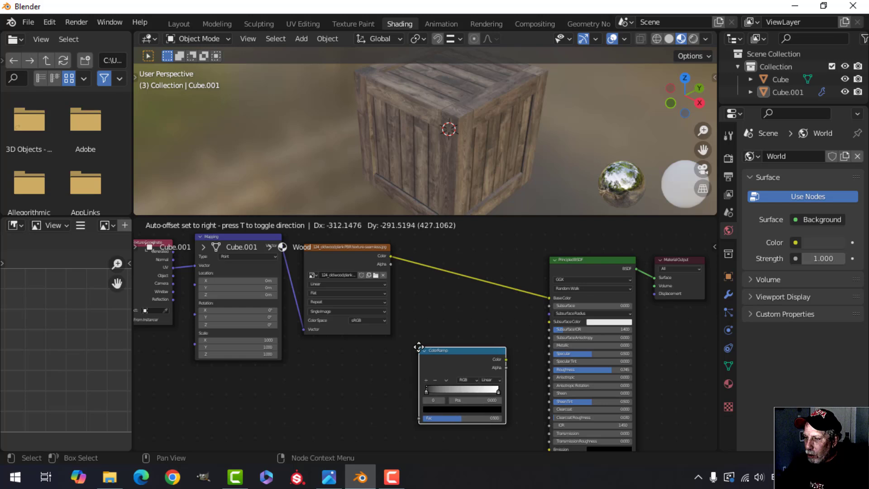
pyautogui.click(419, 347)
pyautogui.moveTo(137, 297); pyautogui.dragTo(226, 315, button='middle')
pyautogui.moveTo(174, 286); pyautogui.dragTo(474, 354)
pyautogui.press('g')
pyautogui.click(412, 413)
# Link the wood image's Color output into the ColorRamp's Fac and tidy its position.
pyautogui.scroll(3, 446, 402)
pyautogui.moveTo(452, 399); pyautogui.dragTo(401, 337, button='middle')
pyautogui.moveTo(361, 279); pyautogui.dragTo(436, 388)
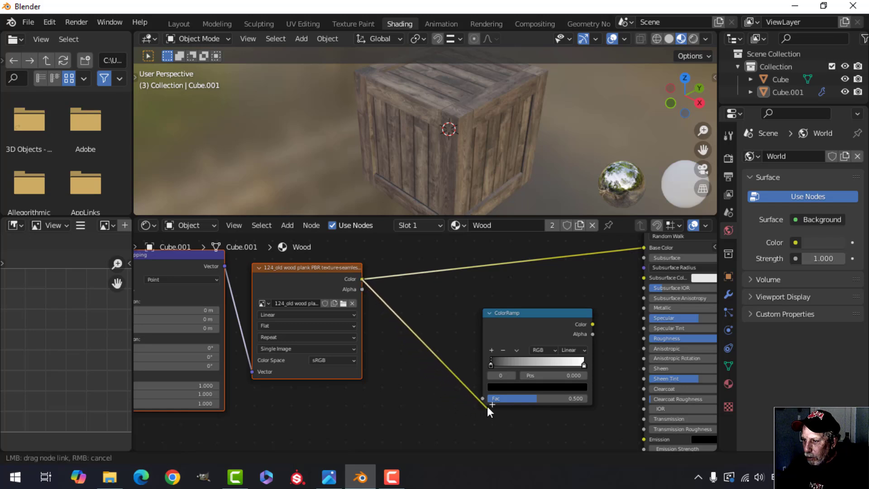
pyautogui.moveTo(487, 406); pyautogui.dragTo(485, 400)
pyautogui.moveTo(554, 317); pyautogui.dragTo(484, 310)
pyautogui.scroll(-1, 539, 332)
pyautogui.moveTo(552, 343); pyautogui.dragTo(411, 353, button='middle')
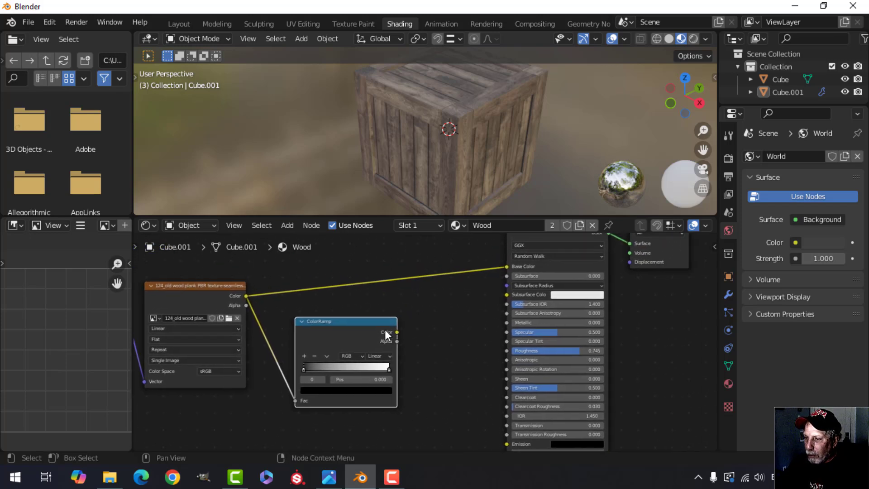
pyautogui.moveTo(379, 324); pyautogui.dragTo(356, 341)
pyautogui.moveTo(429, 355); pyautogui.dragTo(416, 293, button='middle')
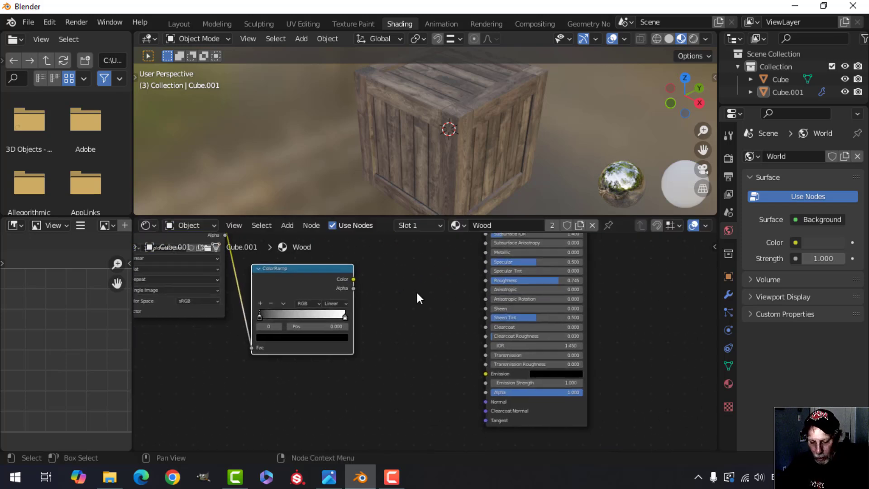
pyautogui.hotkey('shift', 'a')
# Add a Bump node fed by the ColorRamp Color, outputting to the Principled Normal.
pyautogui.moveTo(384, 280)
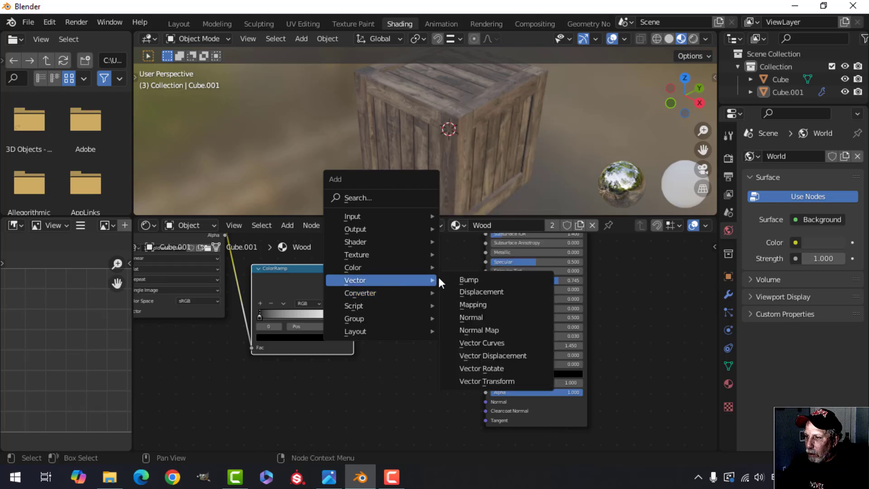
pyautogui.click(481, 278)
pyautogui.click(393, 317)
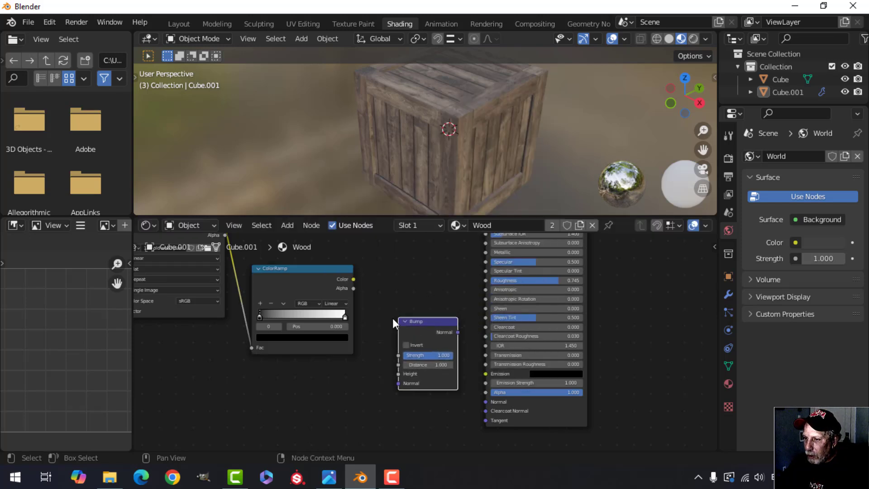
pyautogui.scroll(1, 341, 283)
pyautogui.moveTo(335, 263); pyautogui.dragTo(391, 382)
pyautogui.scroll(3, 465, 380)
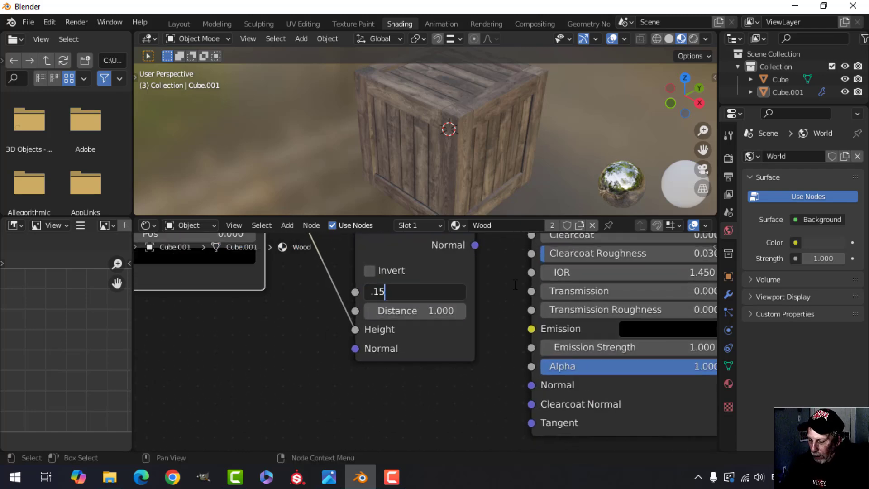
pyautogui.press('Return')
pyautogui.moveTo(495, 320); pyautogui.dragTo(486, 366, button='middle')
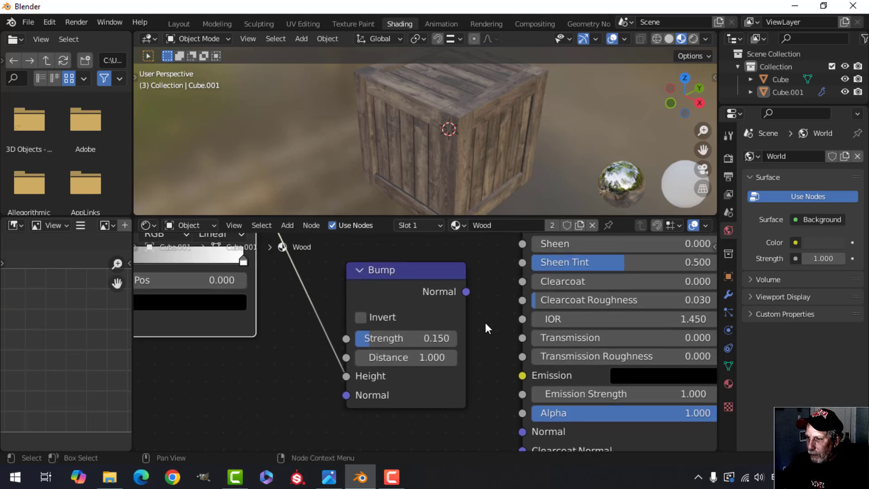
pyautogui.moveTo(466, 292); pyautogui.dragTo(526, 395)
# Set the Bump Strength to 0.2 and inspect the crate's surface.
pyautogui.scroll(3, 522, 162)
pyautogui.keyDown('shift'); pyautogui.moveTo(523, 159); pyautogui.dragTo(471, 172, button='middle'); pyautogui.keyUp('shift')
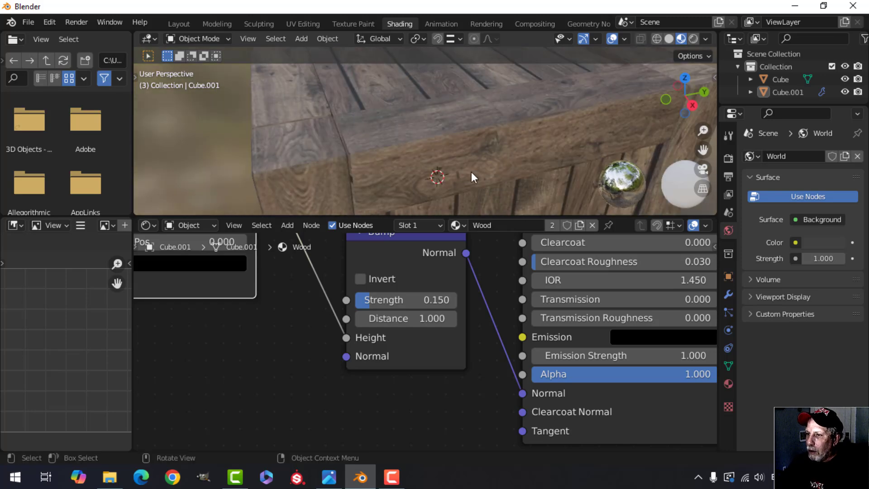
pyautogui.click(420, 300)
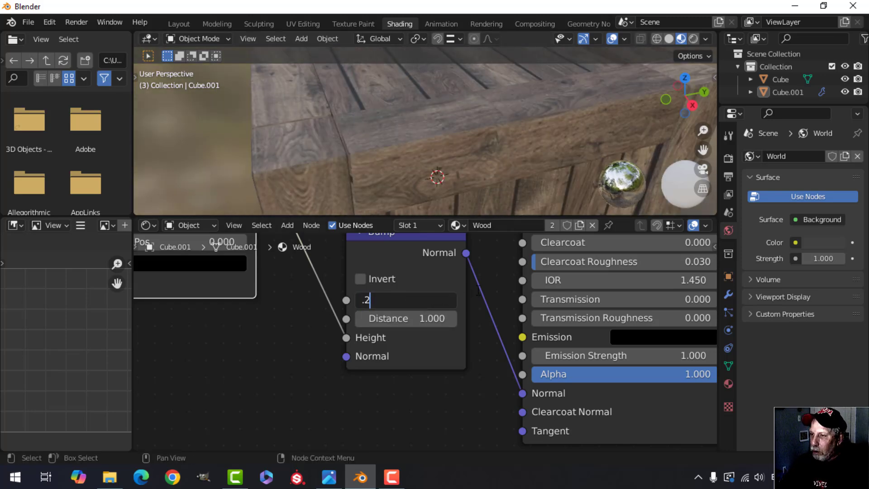
pyautogui.write('.2')
pyautogui.press('Return')
pyautogui.scroll(-3, 451, 248)
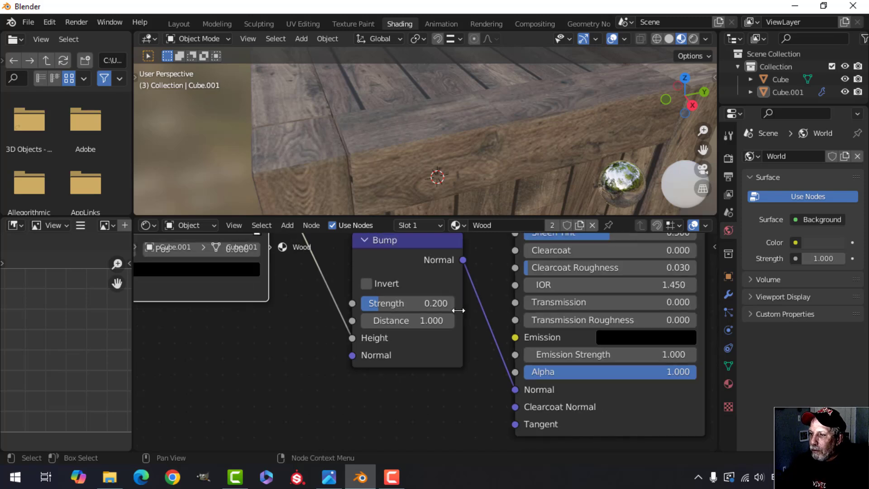
pyautogui.moveTo(388, 191); pyautogui.dragTo(433, 121, button='middle')
# Glance at the crate in Layout, then return to the Shading workspace's Wood nodes.
pyautogui.click(170, 19)
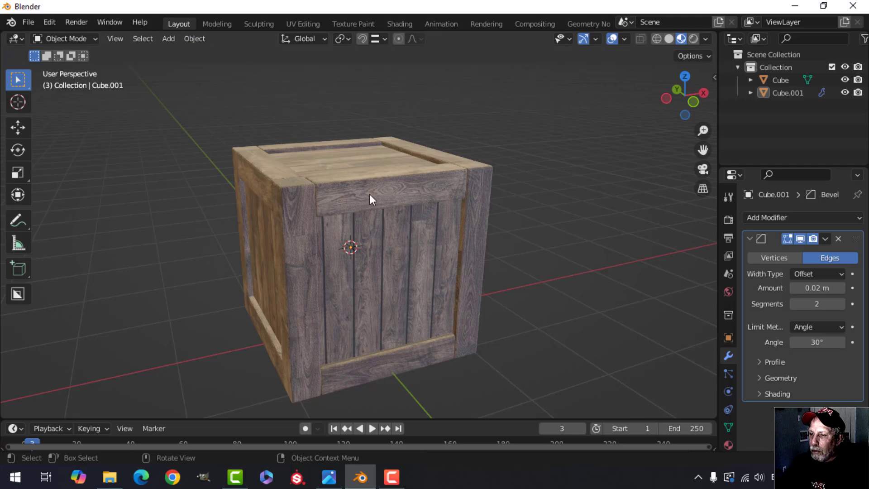
pyautogui.scroll(4, 370, 194)
pyautogui.scroll(2, 254, 236)
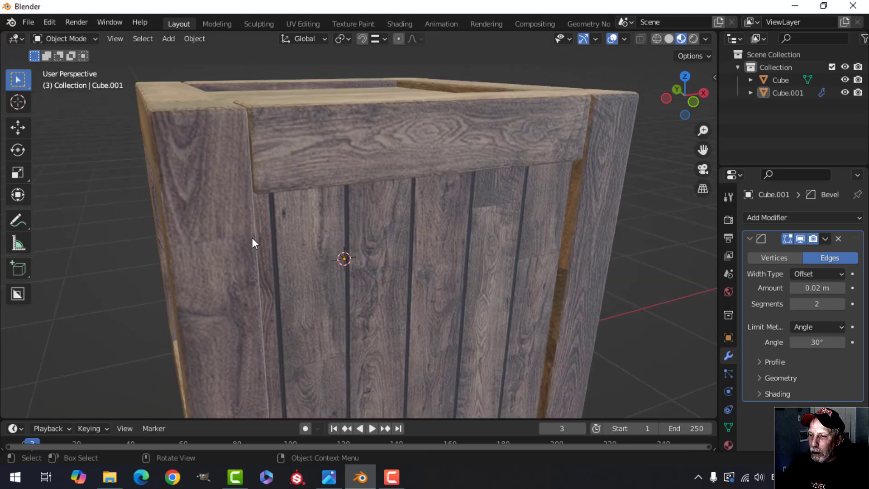
pyautogui.scroll(-2, 240, 221)
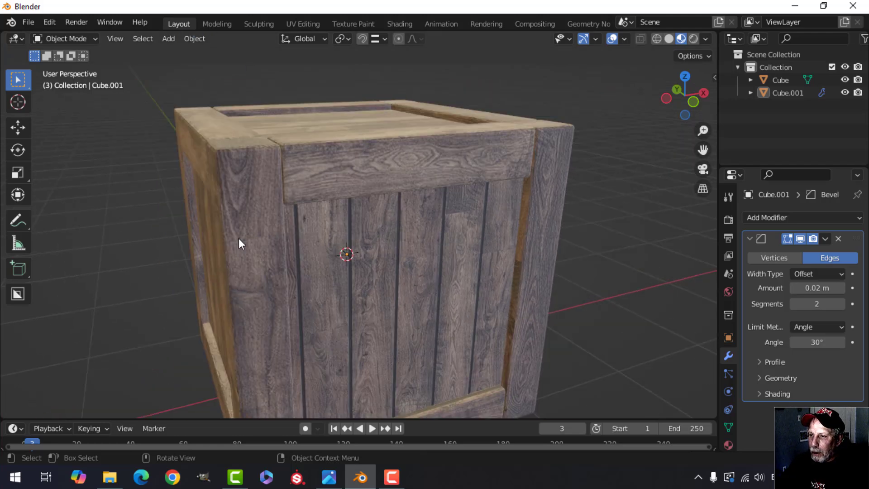
pyautogui.click(403, 24)
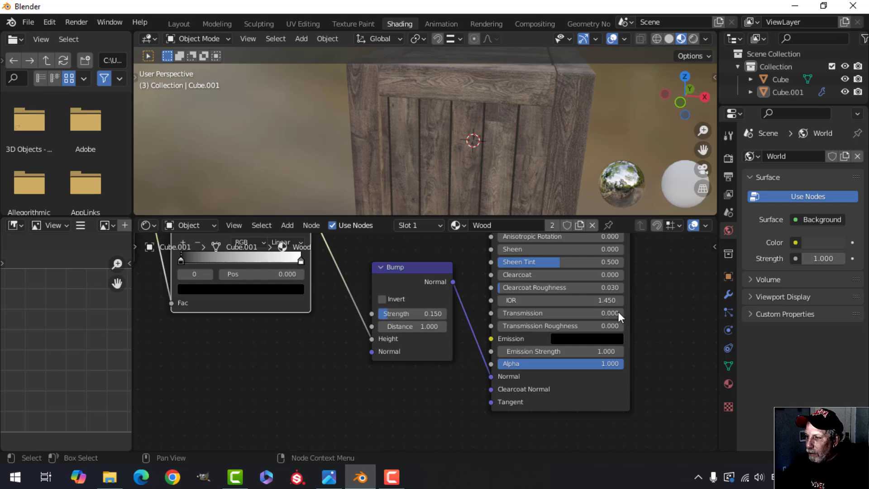
# Drop a Hue/Saturation node onto the texture-to-Base Color link with Saturation 1.5.
pyautogui.moveTo(558, 297); pyautogui.dragTo(555, 383, button='middle')
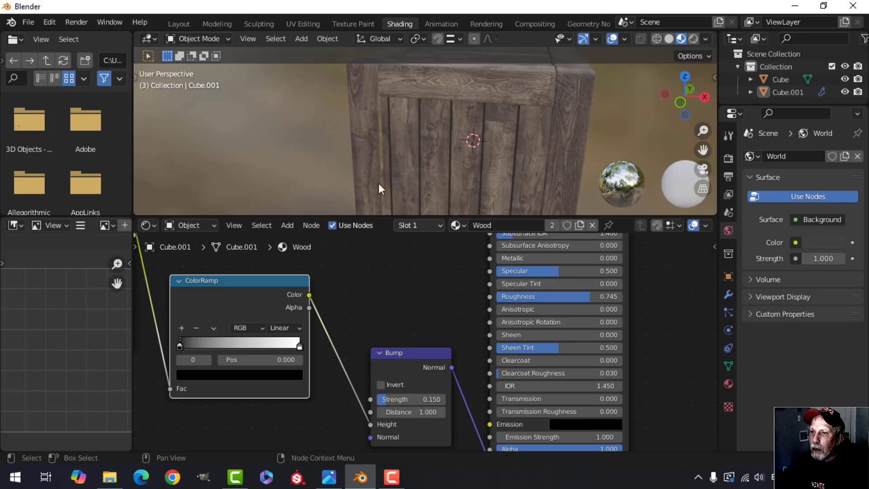
pyautogui.scroll(-4, 394, 313)
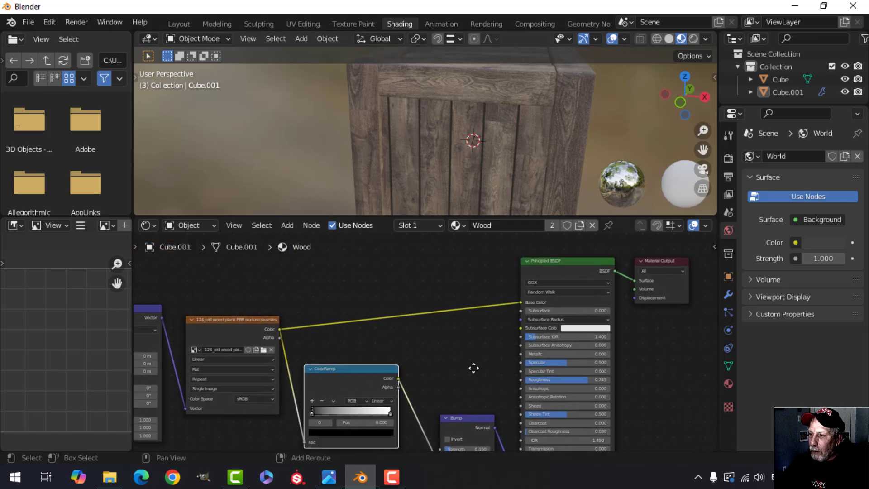
pyautogui.hotkey('shift', 'a')
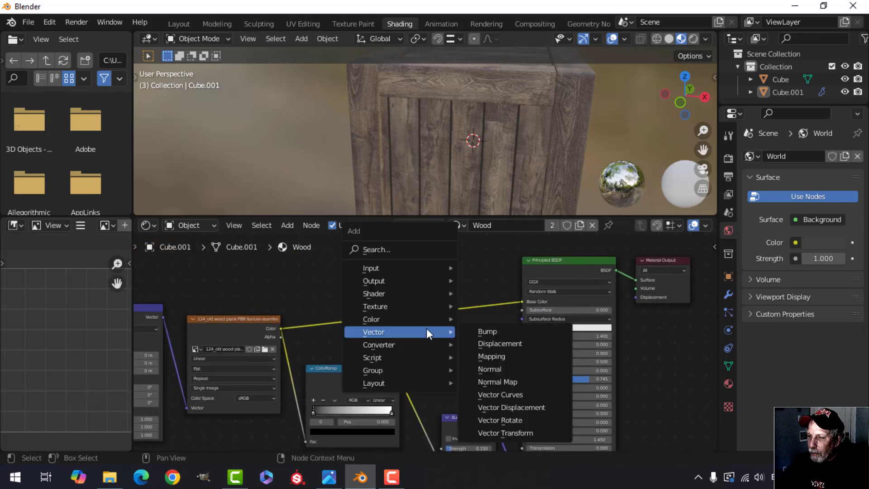
pyautogui.moveTo(386, 322)
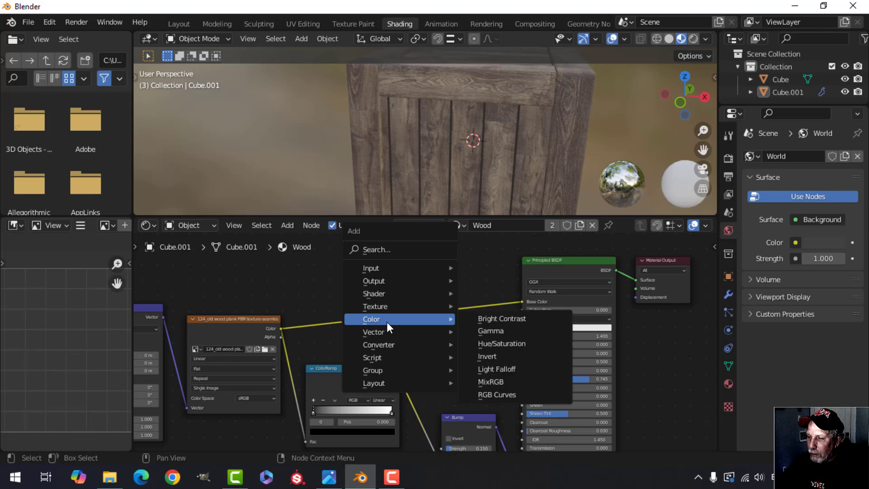
pyautogui.click(499, 347)
pyautogui.click(484, 303)
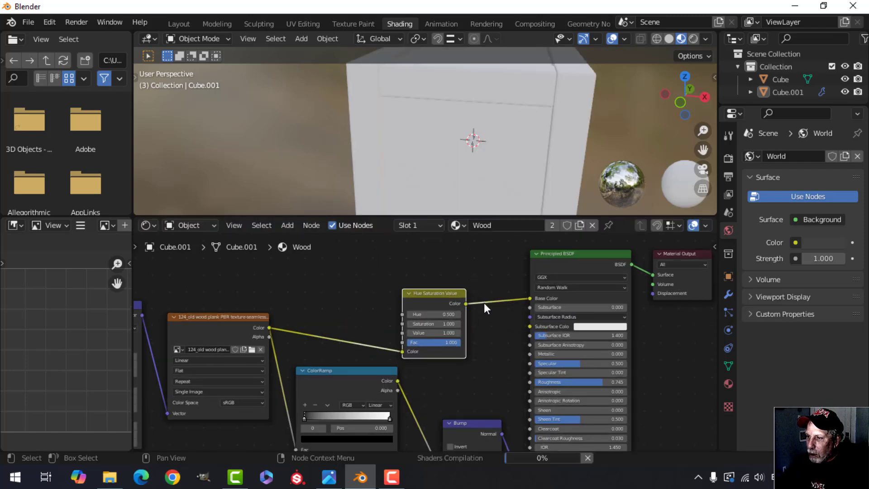
pyautogui.scroll(2, 484, 303)
pyautogui.scroll(2, 499, 315)
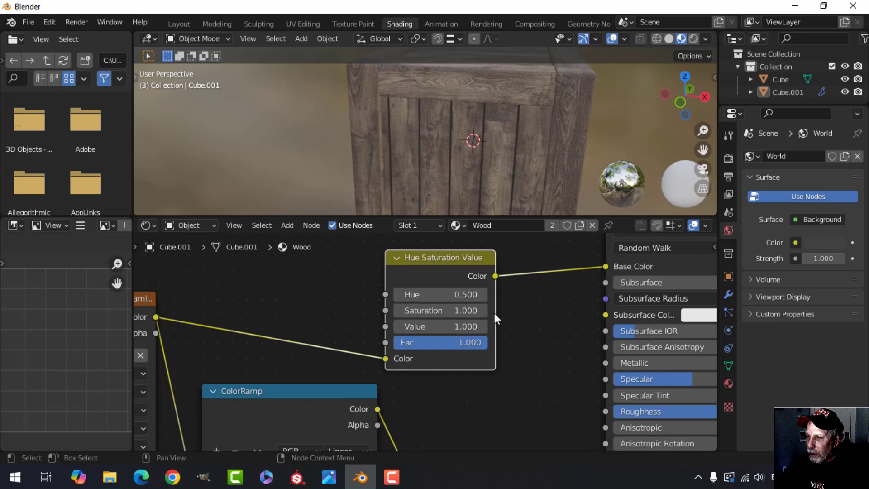
pyautogui.click(442, 309)
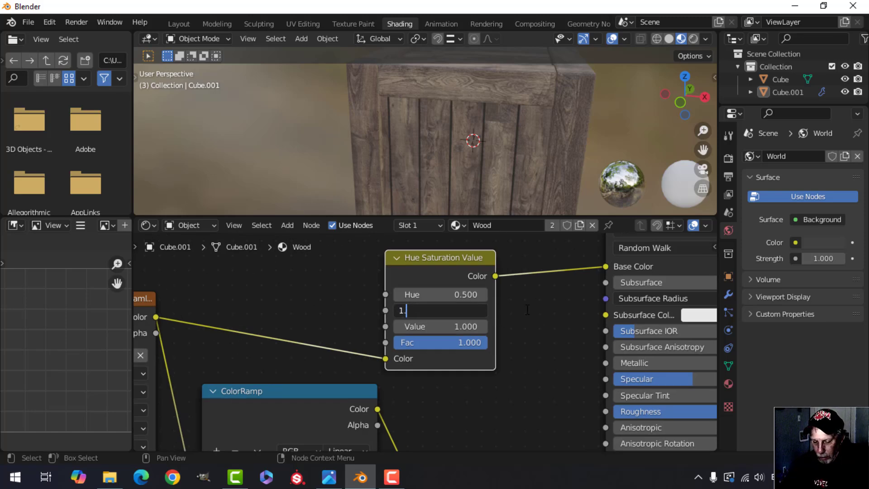
pyautogui.press('Return')
pyautogui.moveTo(507, 199); pyautogui.dragTo(368, 169, button='middle')
# Back in Layout, collapse the Bevel modifier panel and show the Render properties.
pyautogui.click(178, 24)
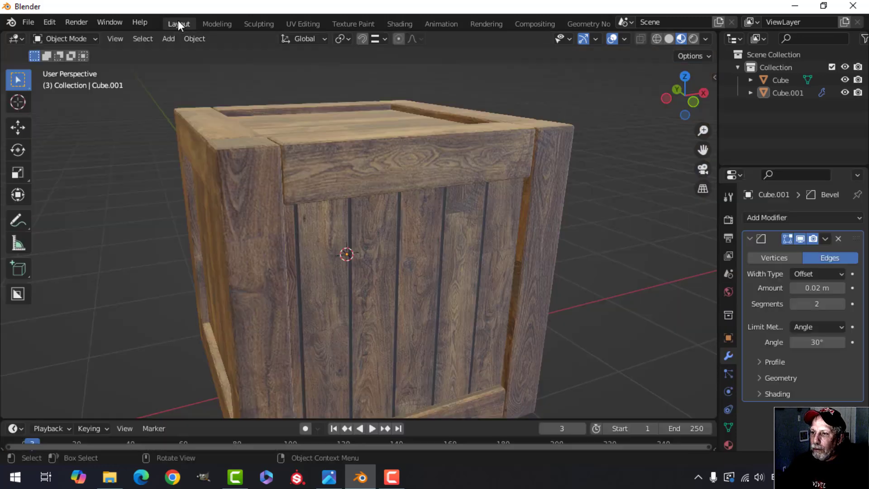
pyautogui.scroll(-3, 437, 193)
pyautogui.moveTo(434, 175); pyautogui.dragTo(473, 217, button='middle')
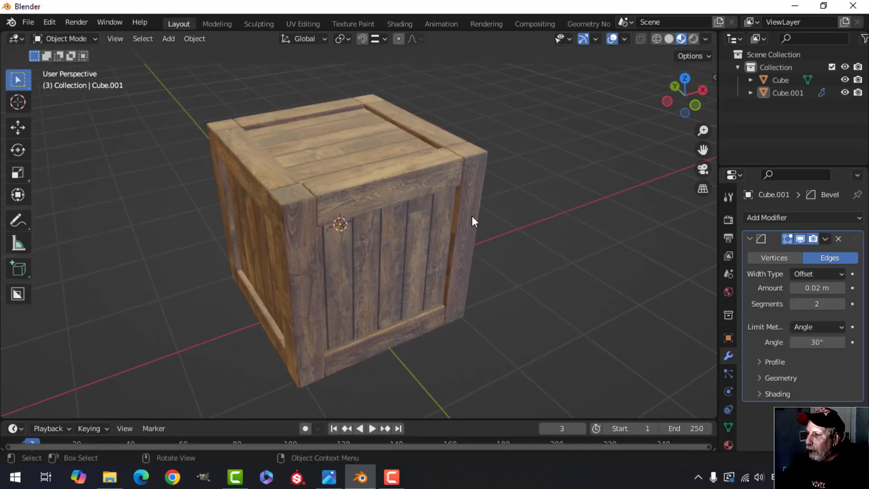
pyautogui.click(750, 239)
pyautogui.click(728, 220)
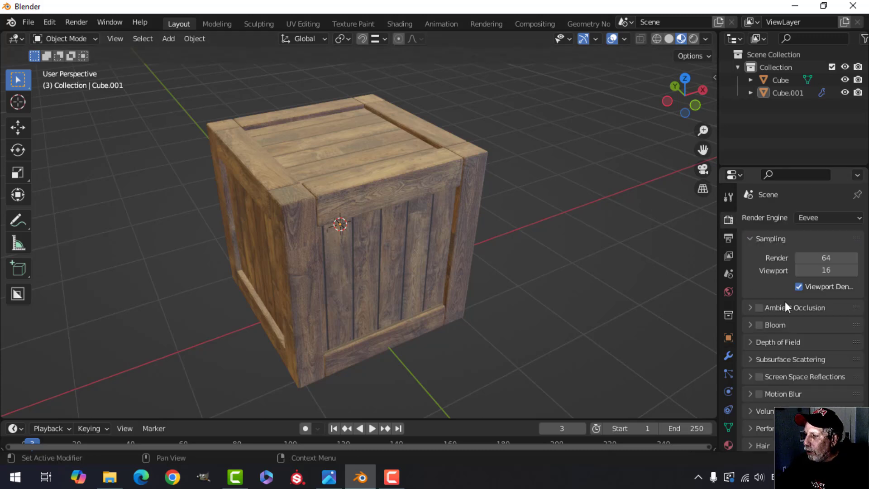
# Enable Ambient Occlusion with Distance 1 m and Factor 2, then check the crate.
pyautogui.click(760, 307)
pyautogui.click(750, 308)
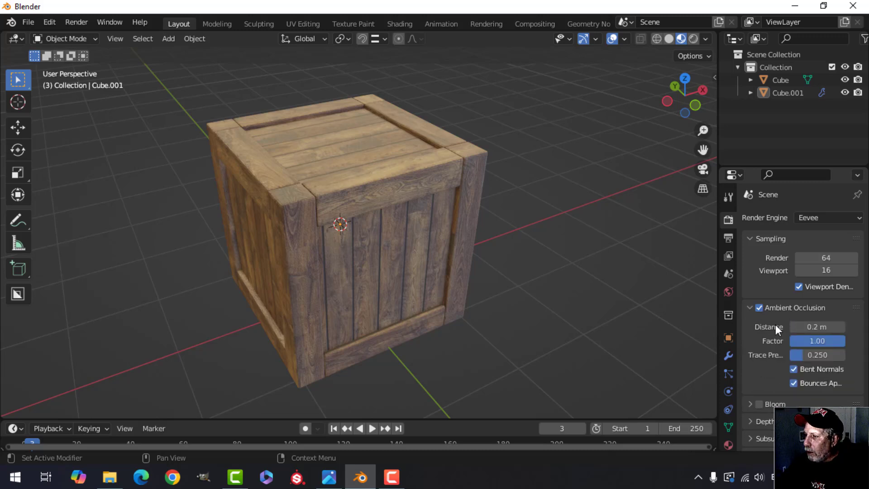
pyautogui.write('1')
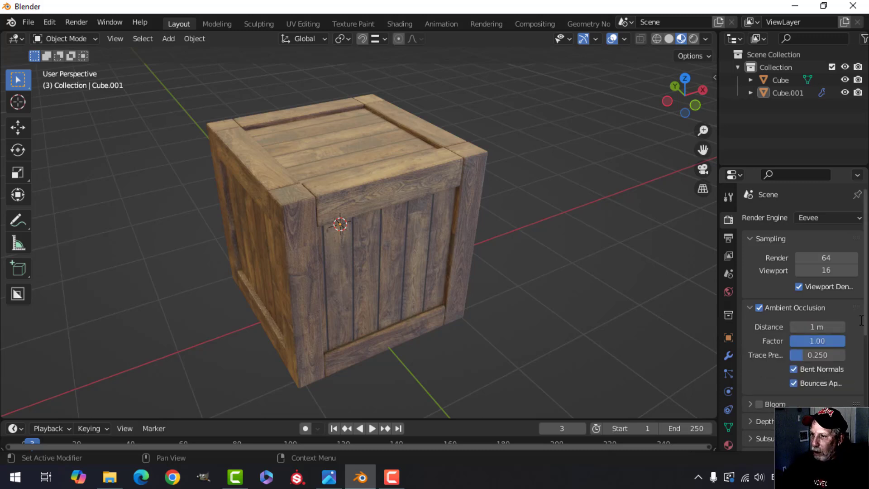
pyautogui.press('Return')
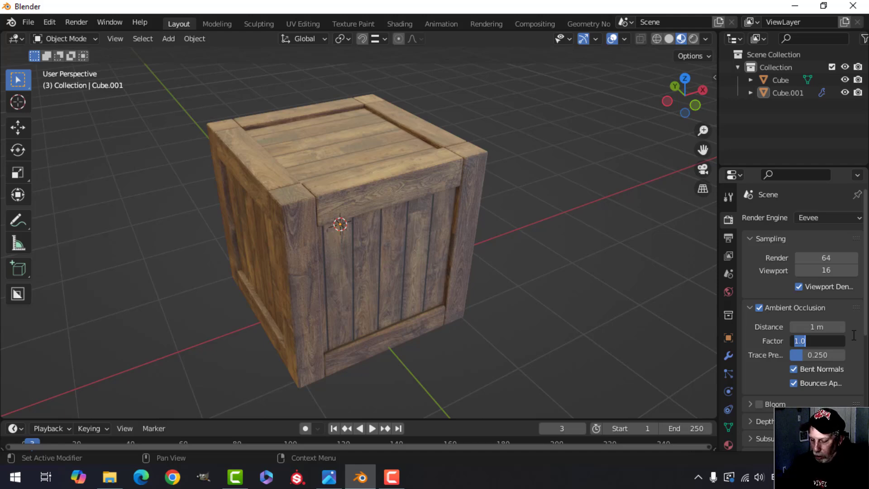
pyautogui.write('2')
pyautogui.press('Return')
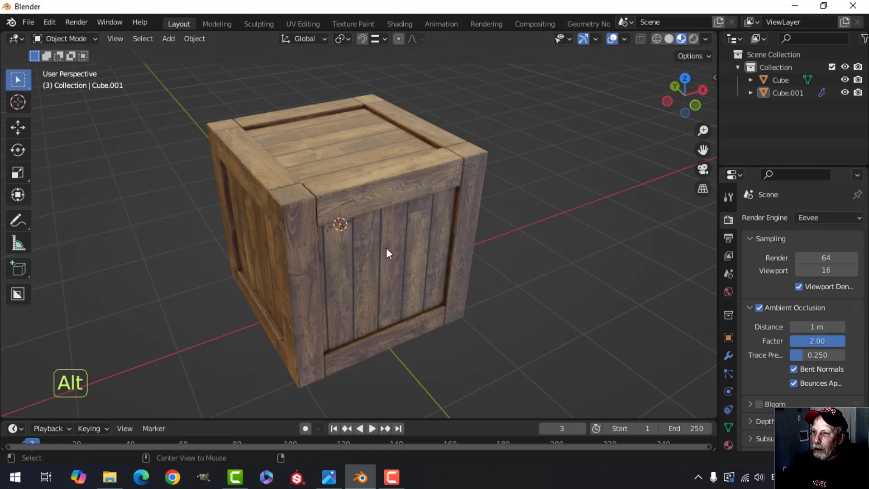
pyautogui.moveTo(387, 248); pyautogui.dragTo(458, 269, button='middle')
pyautogui.scroll(3, 441, 288)
pyautogui.scroll(-3, 441, 288)
# Turn off the navigation gizmo and the grid overlays, then view the crate from a lower angle.
pyautogui.click(585, 38)
pyautogui.click(612, 38)
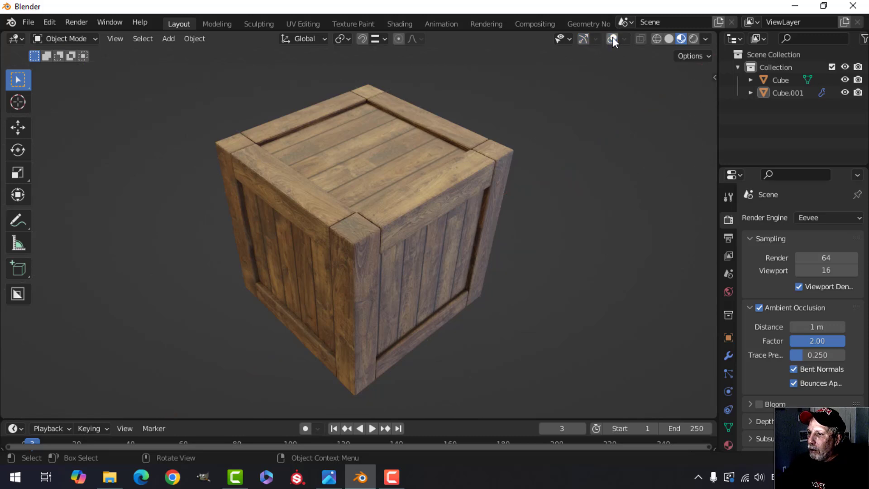
pyautogui.moveTo(472, 224)
pyautogui.mouseDown(button='middle')
pyautogui.moveTo(469, 196)
pyautogui.moveTo(467, 214)
pyautogui.moveTo(450, 213)
pyautogui.mouseUp(button='middle')
pyautogui.scroll(1, 474, 205)
pyautogui.scroll(-1, 475, 206)
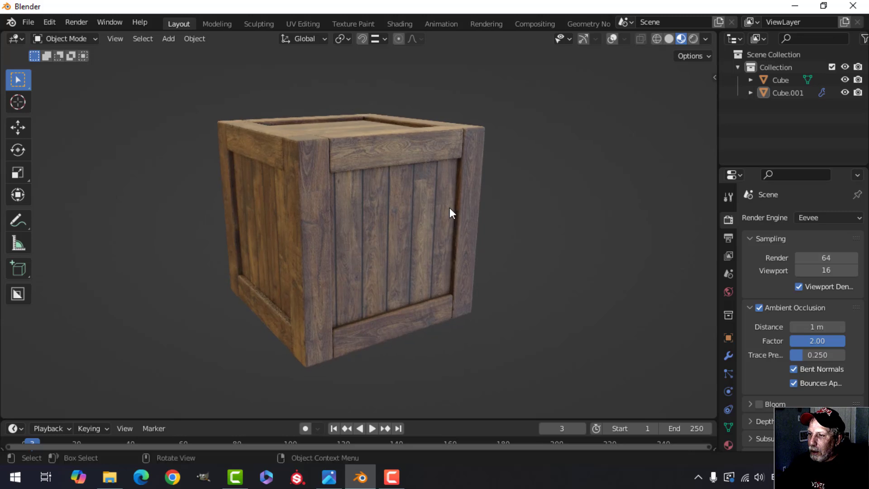
# Orbit and zoom around the crate to inspect its top, right and side faces.
pyautogui.moveTo(500, 202); pyautogui.dragTo(446, 207, button='middle')
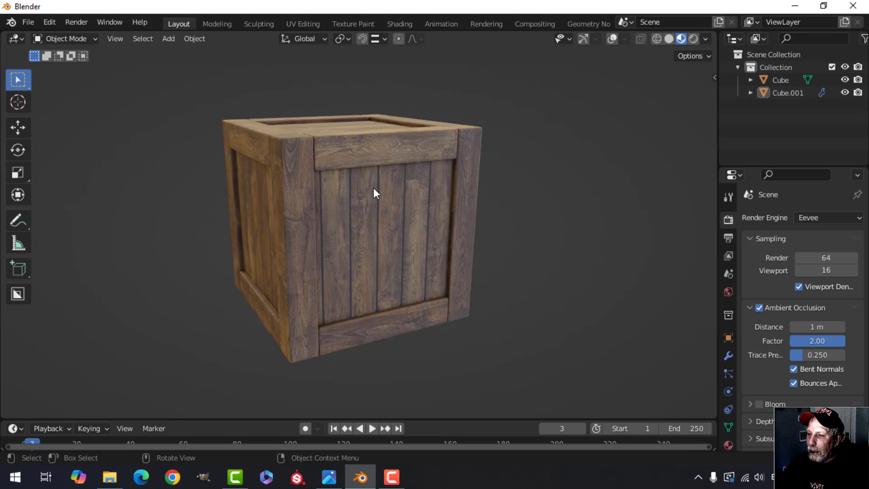
pyautogui.moveTo(374, 191); pyautogui.dragTo(334, 235, button='middle')
pyautogui.scroll(2, 390, 214)
pyautogui.scroll(-1, 390, 214)
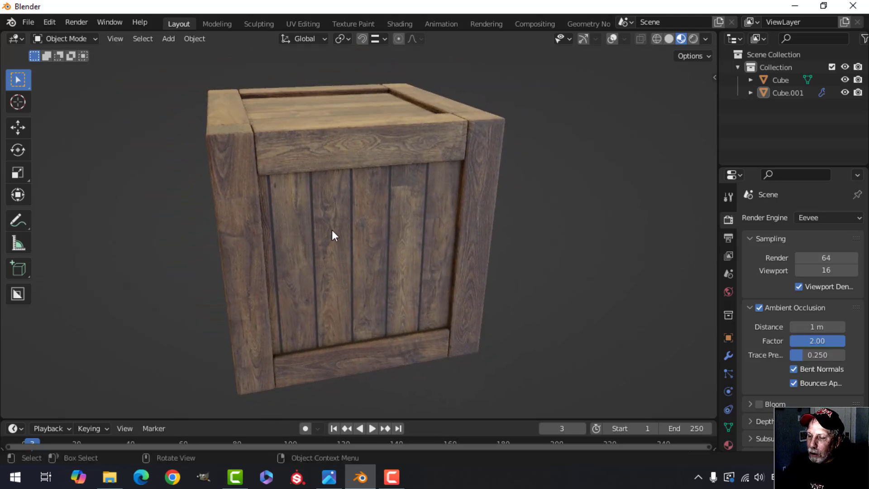
pyautogui.scroll(5, 308, 185)
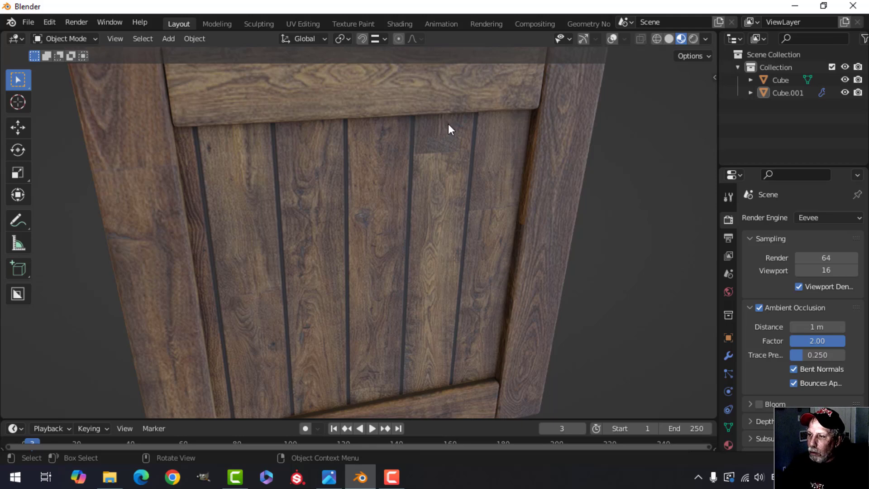
pyautogui.scroll(-5, 395, 214)
pyautogui.moveTo(395, 214); pyautogui.dragTo(344, 244, button='middle')
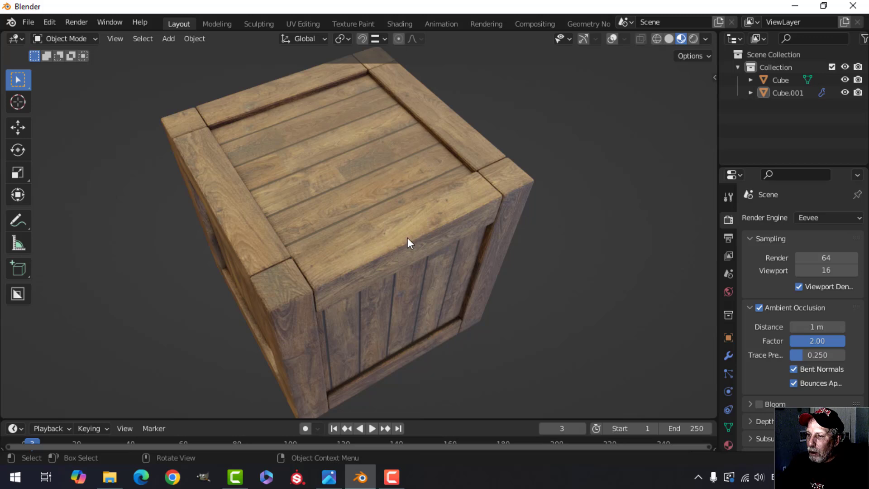
pyautogui.moveTo(408, 238); pyautogui.dragTo(443, 234, button='middle')
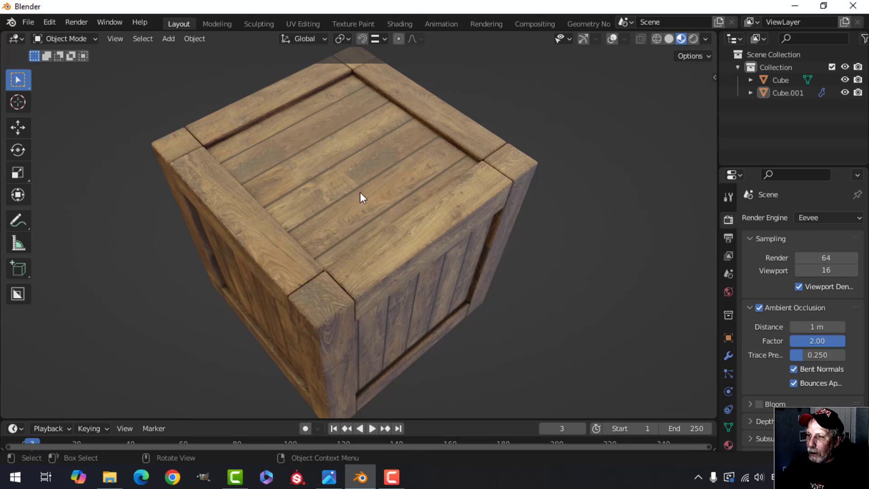
pyautogui.scroll(-5, 362, 197)
pyautogui.moveTo(368, 229); pyautogui.dragTo(365, 248, button='middle')
pyautogui.scroll(3, 430, 234)
pyautogui.scroll(-1, 308, 235)
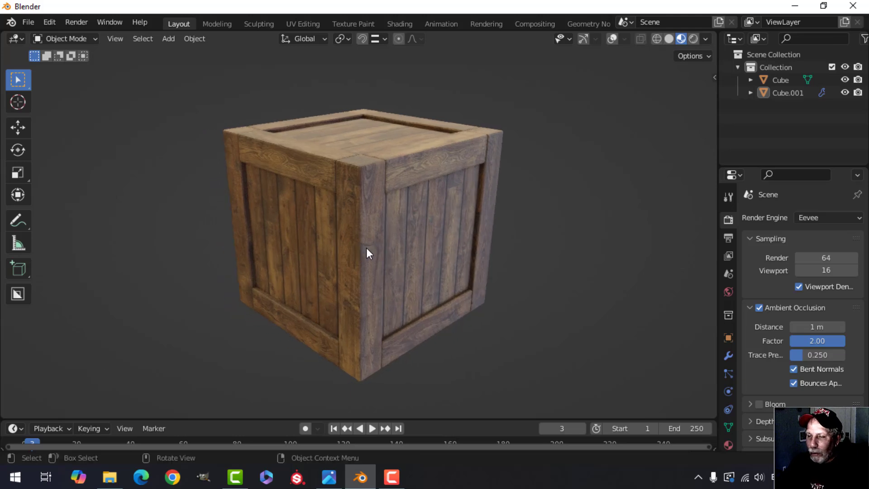